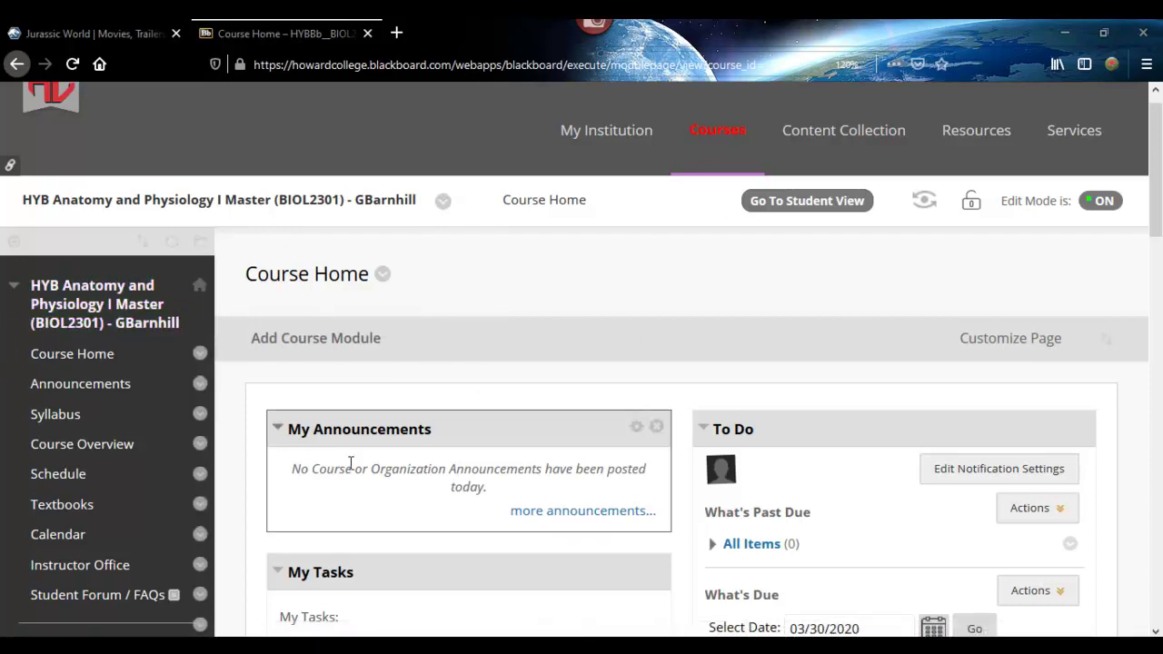
# Open the Nine content area of the Anatomy and Physiology I course
pyautogui.scroll(-2, 112, 465)
pyautogui.scroll(-7, 114, 468)
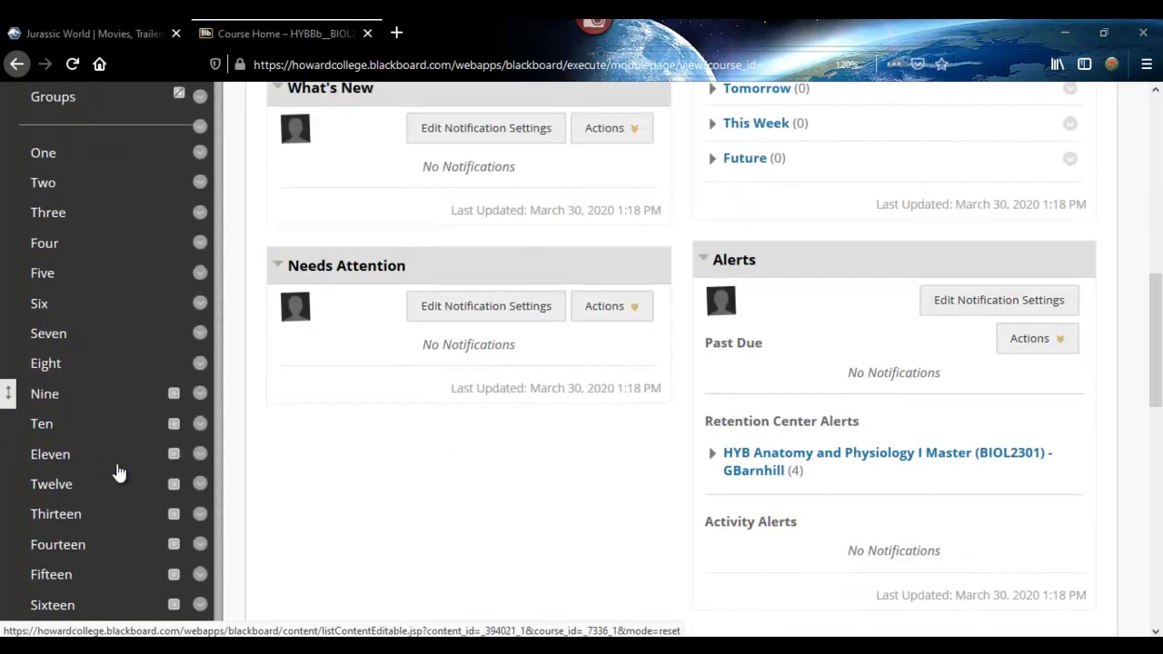
pyautogui.scroll(2, 107, 427)
pyautogui.scroll(5, 128, 400)
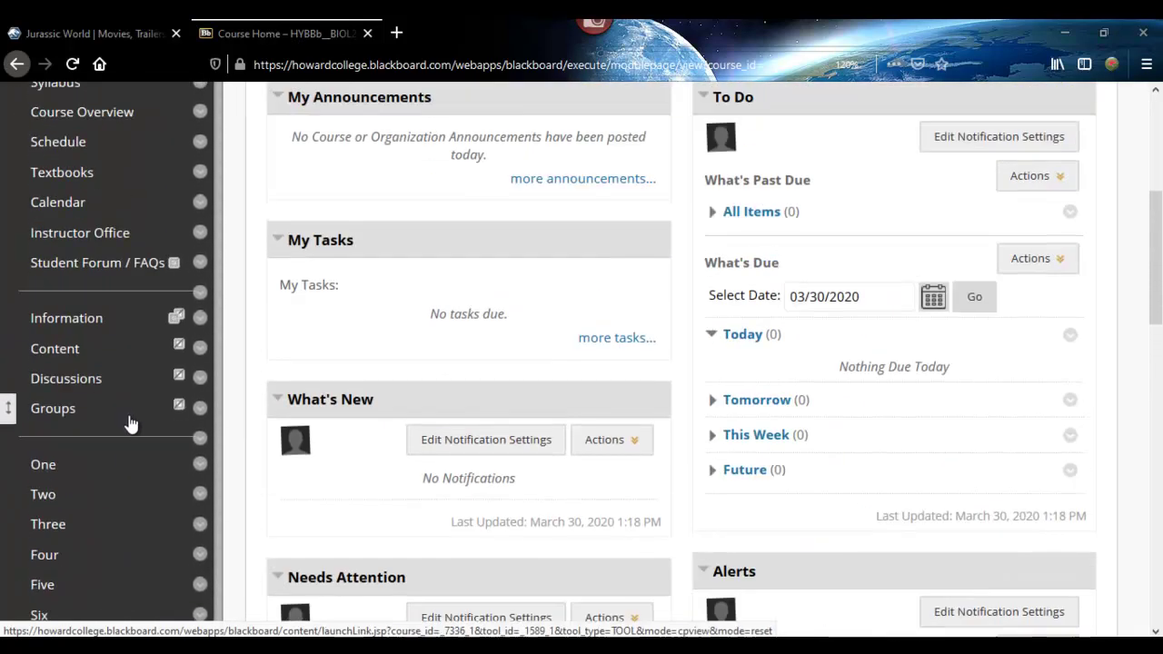
pyautogui.scroll(-2, 130, 424)
pyautogui.scroll(-2, 141, 390)
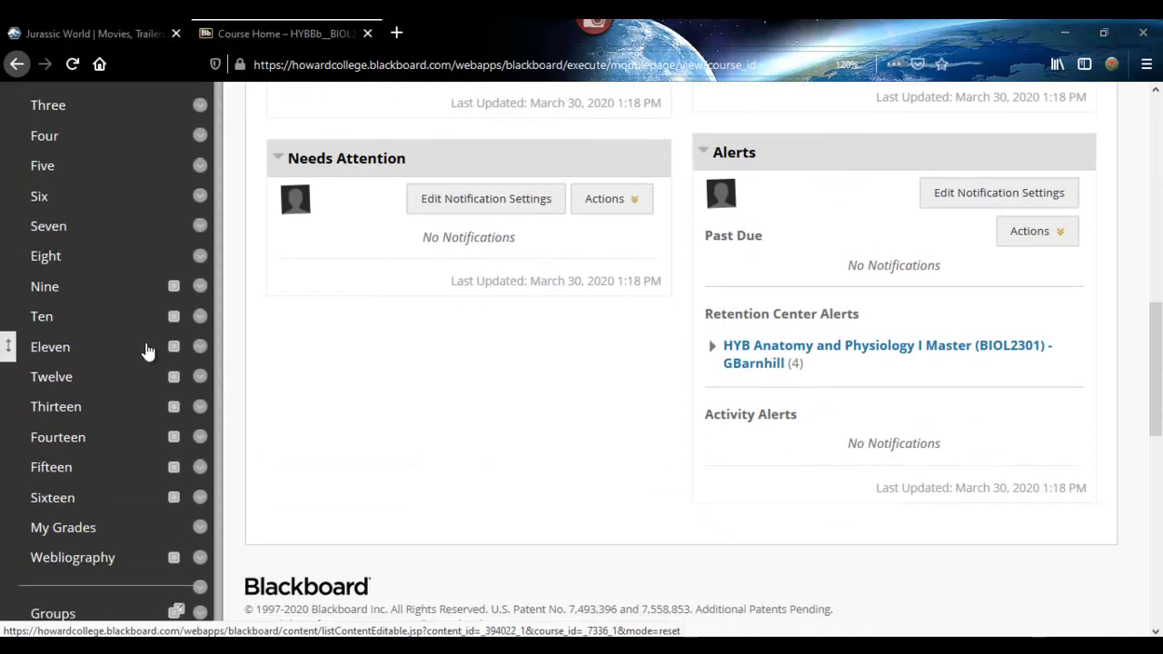
pyautogui.scroll(2, 148, 368)
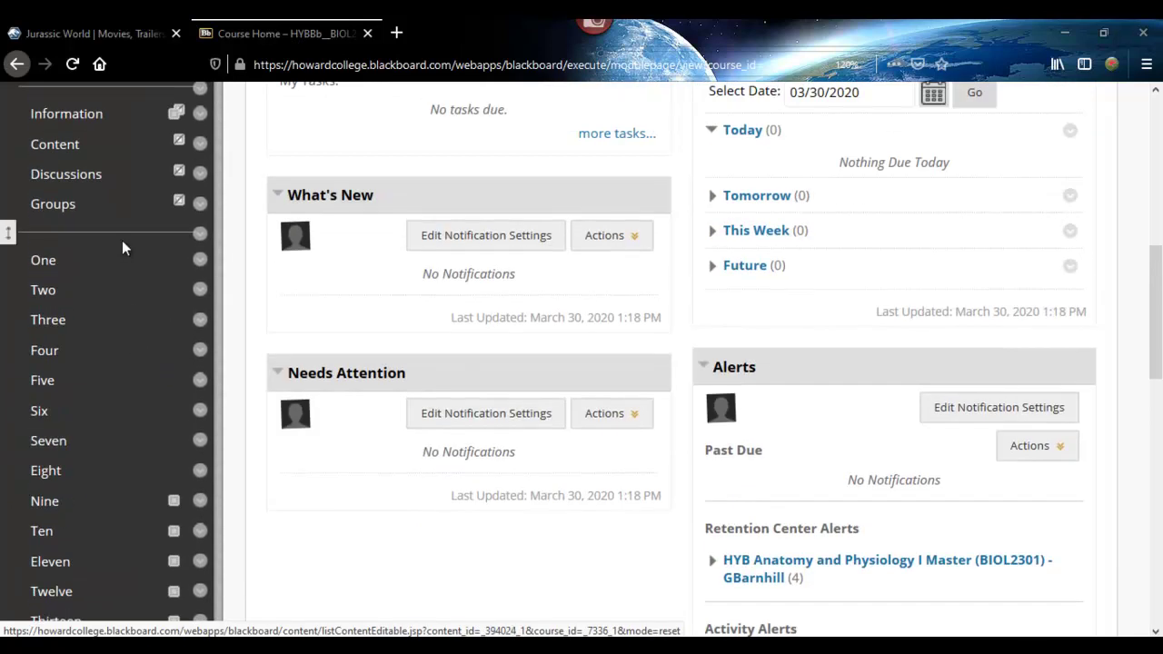
pyautogui.scroll(-2, 118, 391)
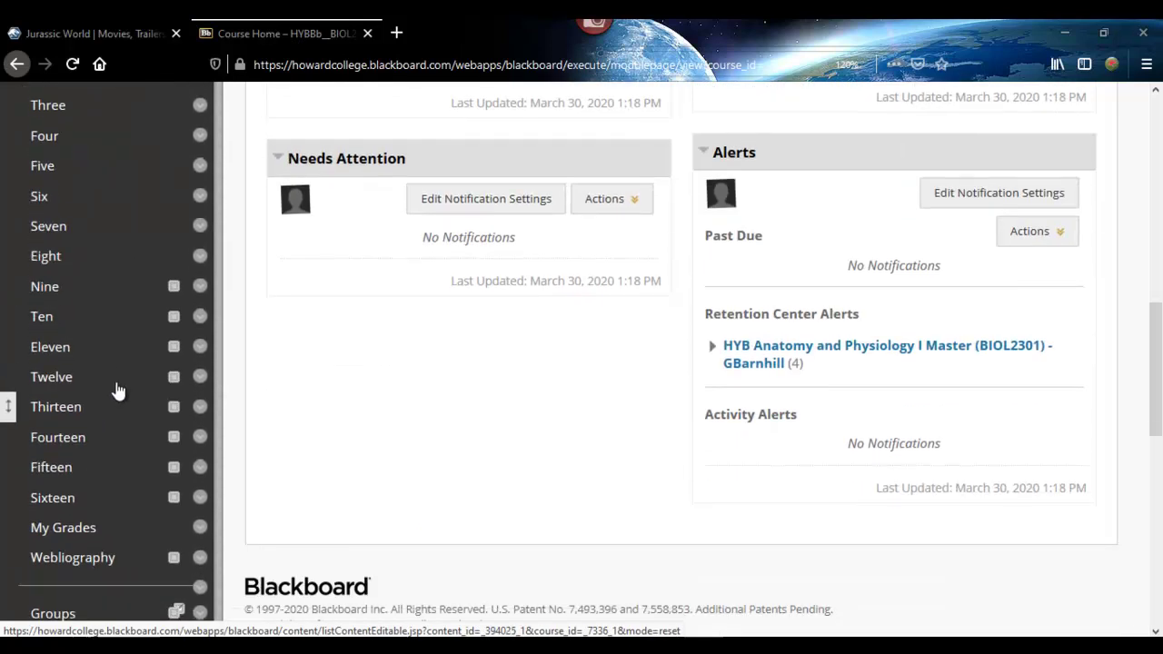
pyautogui.click(41, 289)
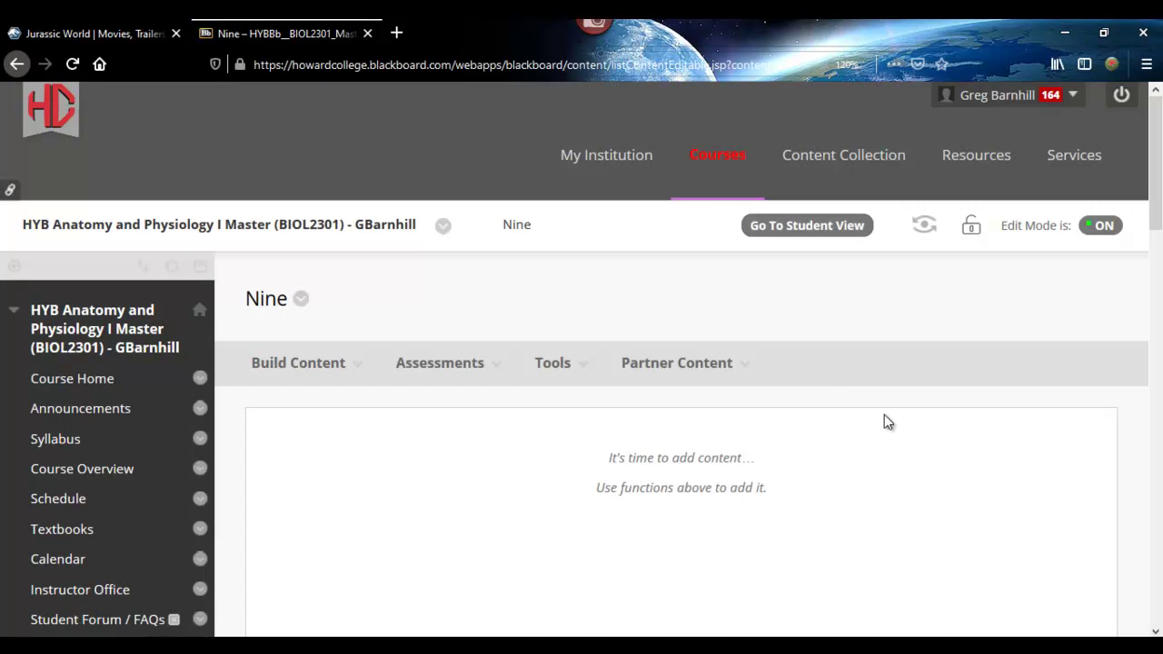
# Start creating a brand-new test assessment in the Nine content area
pyautogui.scroll(-2, 884, 414)
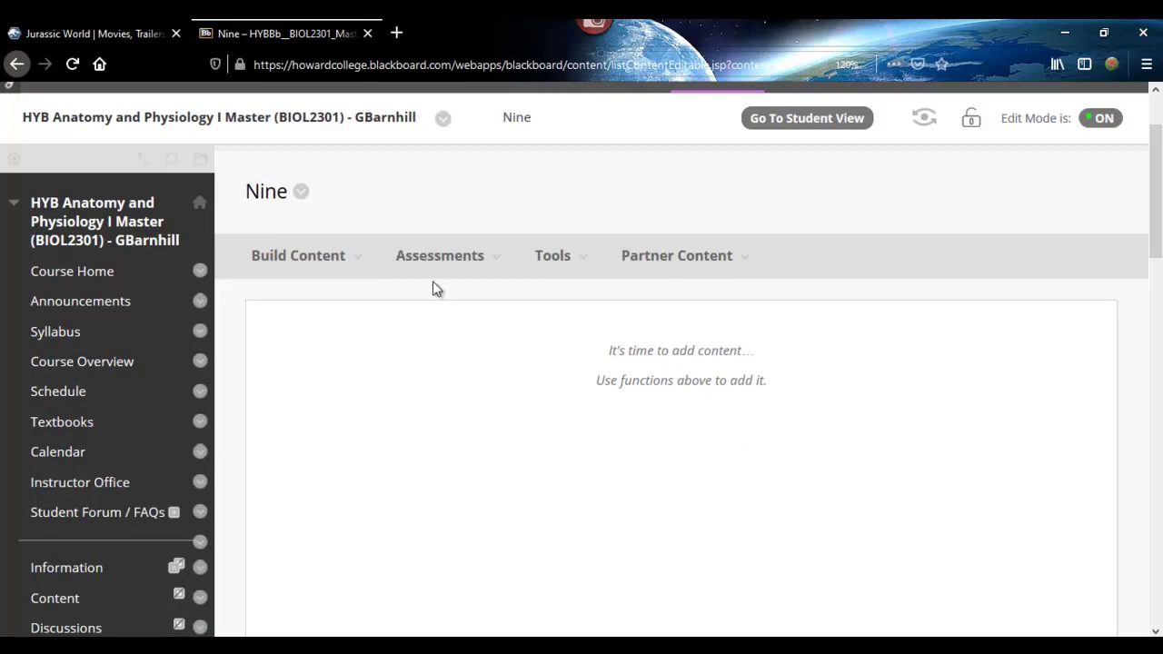
pyautogui.click(440, 255)
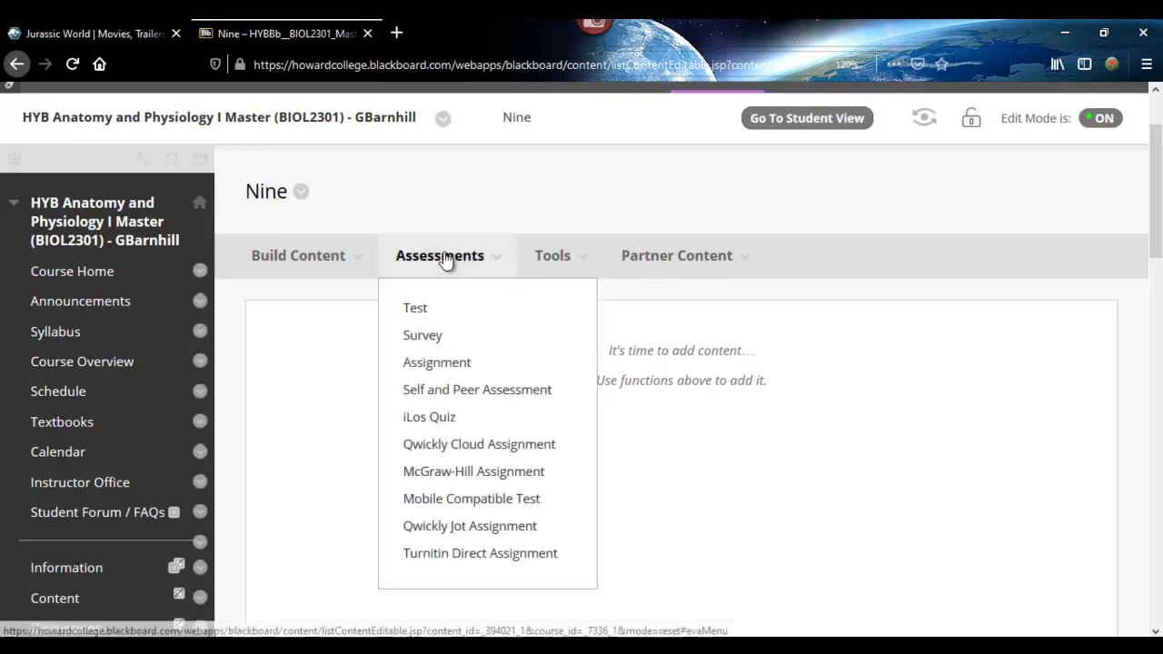
pyautogui.click(422, 309)
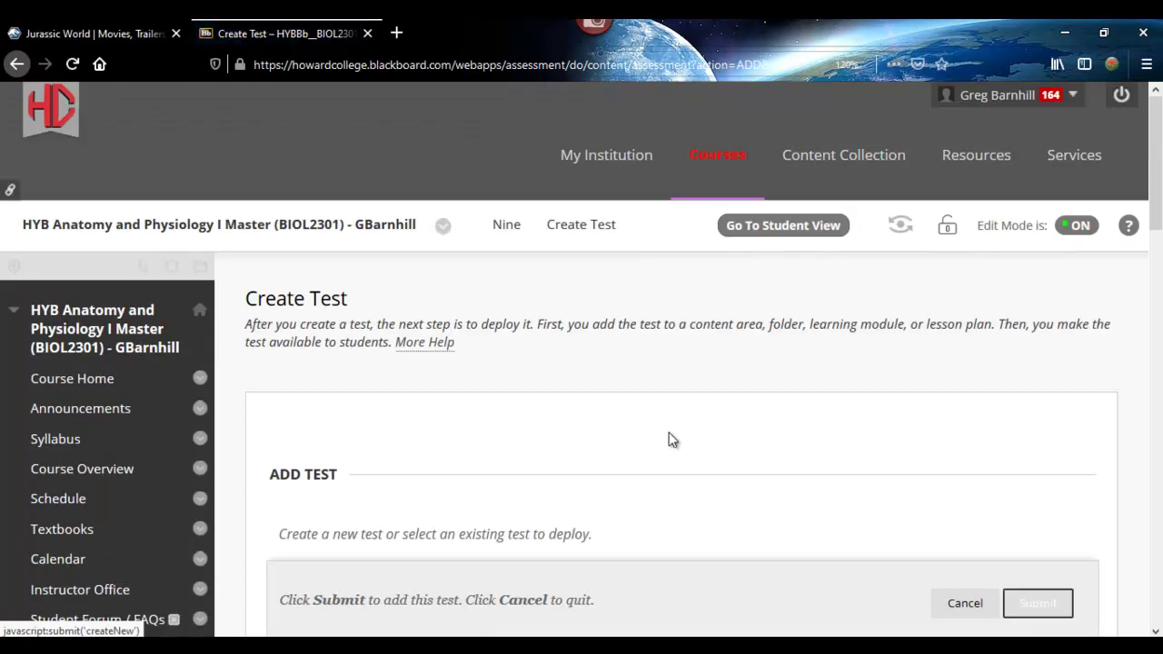
pyautogui.scroll(-2, 695, 431)
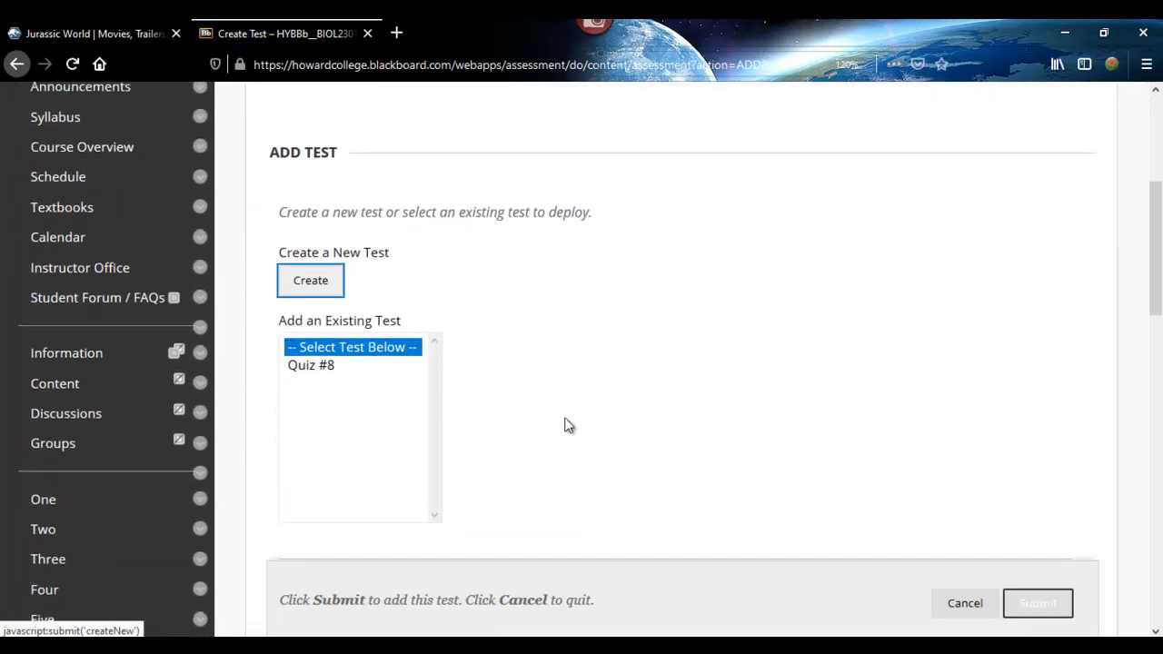
pyautogui.click(324, 282)
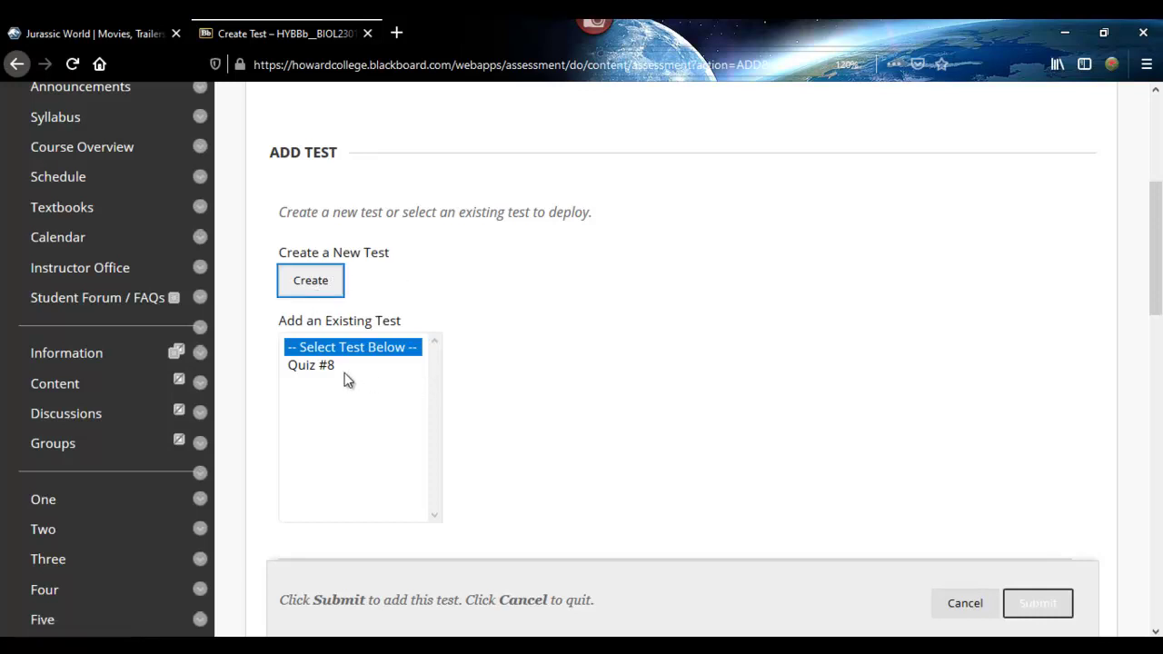
pyautogui.click(323, 289)
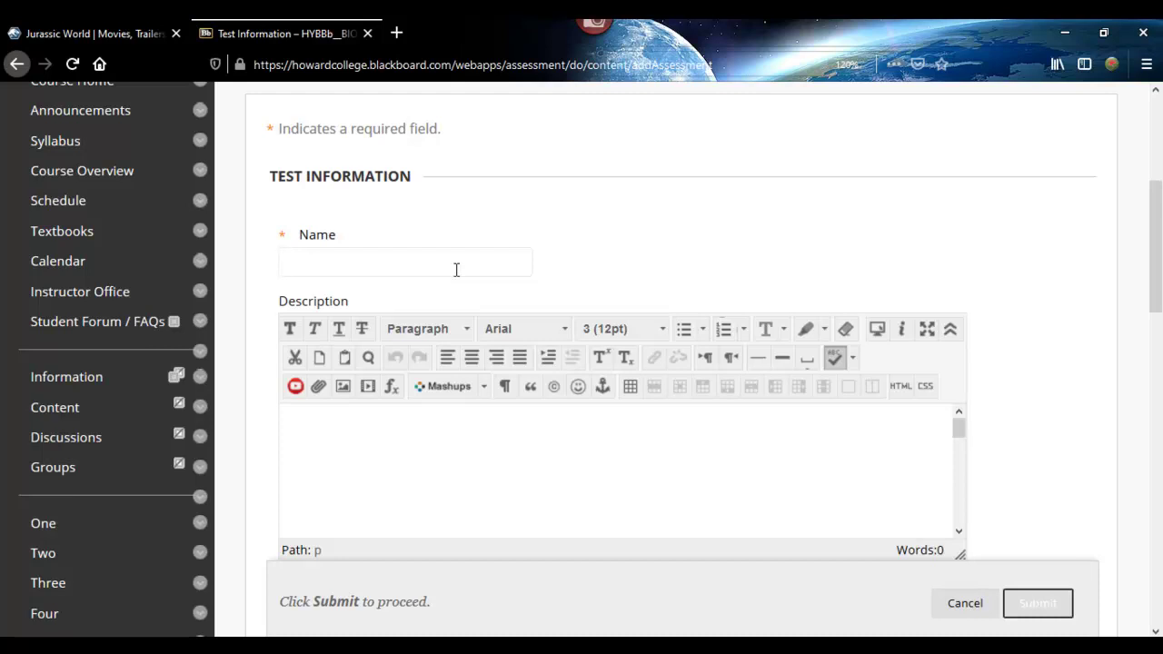
# Name the test "Exam 2: Lymphatic System"
pyautogui.write('Exam')
pyautogui.press('BackSpace')
pyautogui.press('BackSpace')
pyautogui.press('BackSpace')
pyautogui.write('xam')
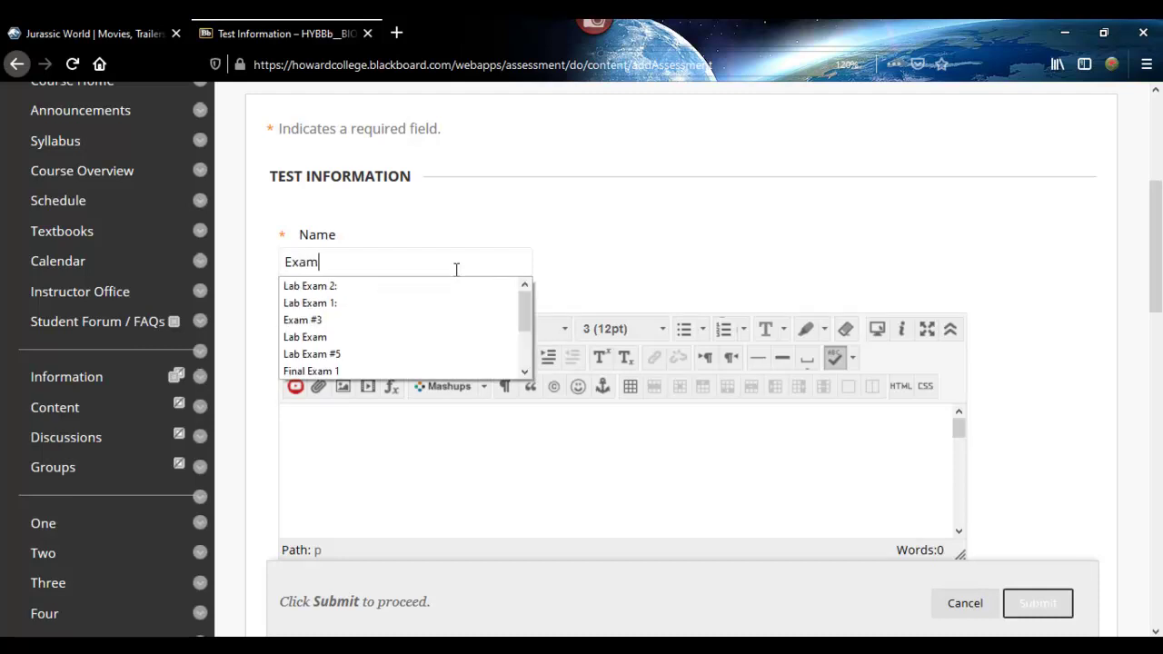
pyautogui.write(' 2')
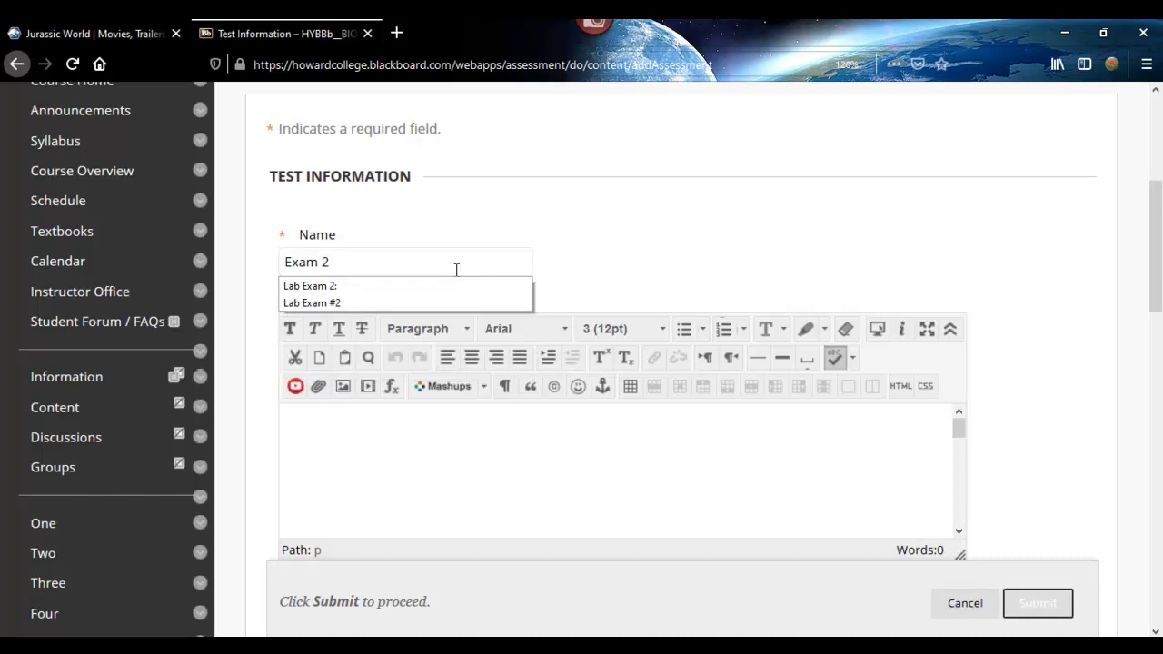
pyautogui.write(': Lymphatic System')
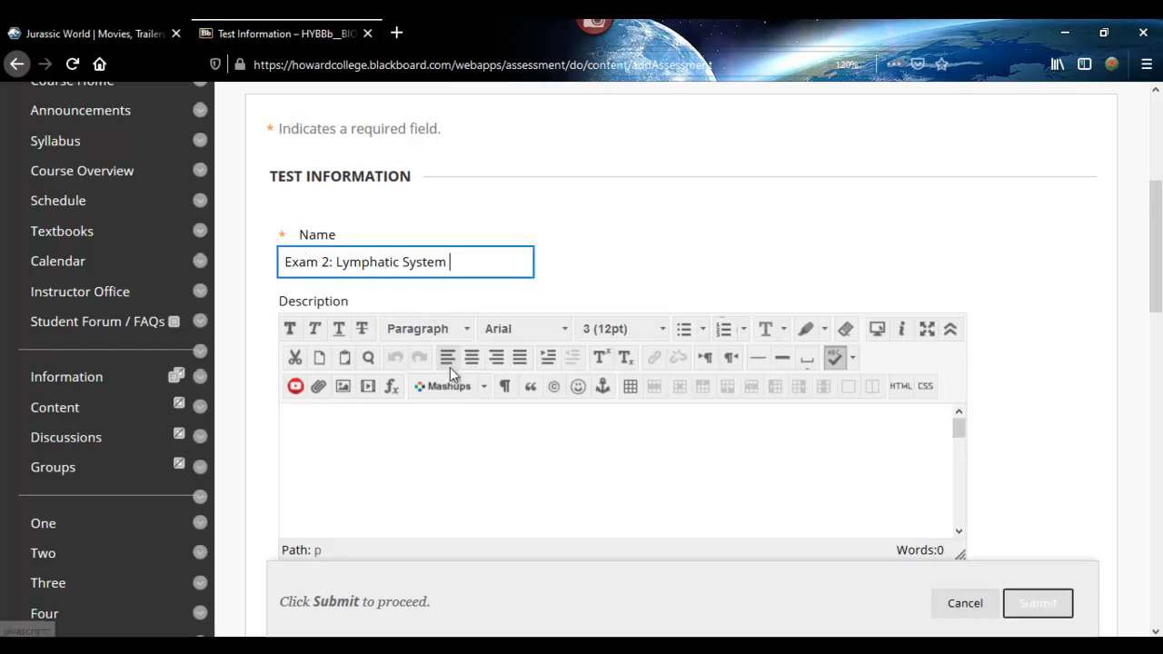
pyautogui.click(390, 271)
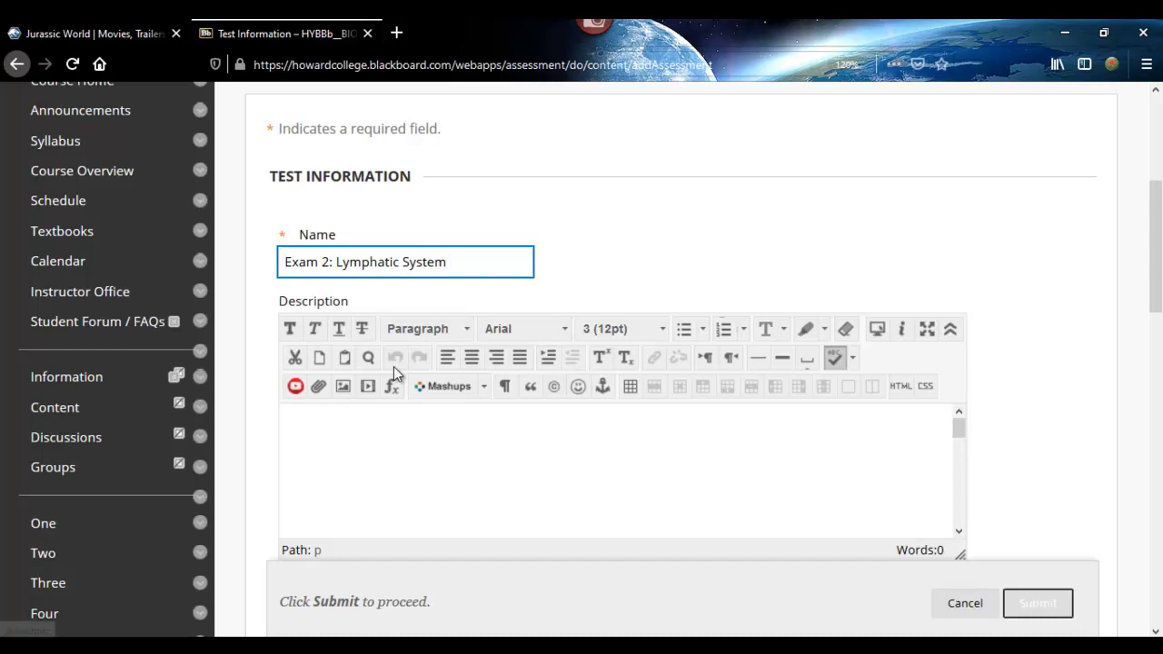
# Switch to the Word document and copy all of its quiz text, from the due-date heading through the start-the-quiz line
pyautogui.click(401, 420)
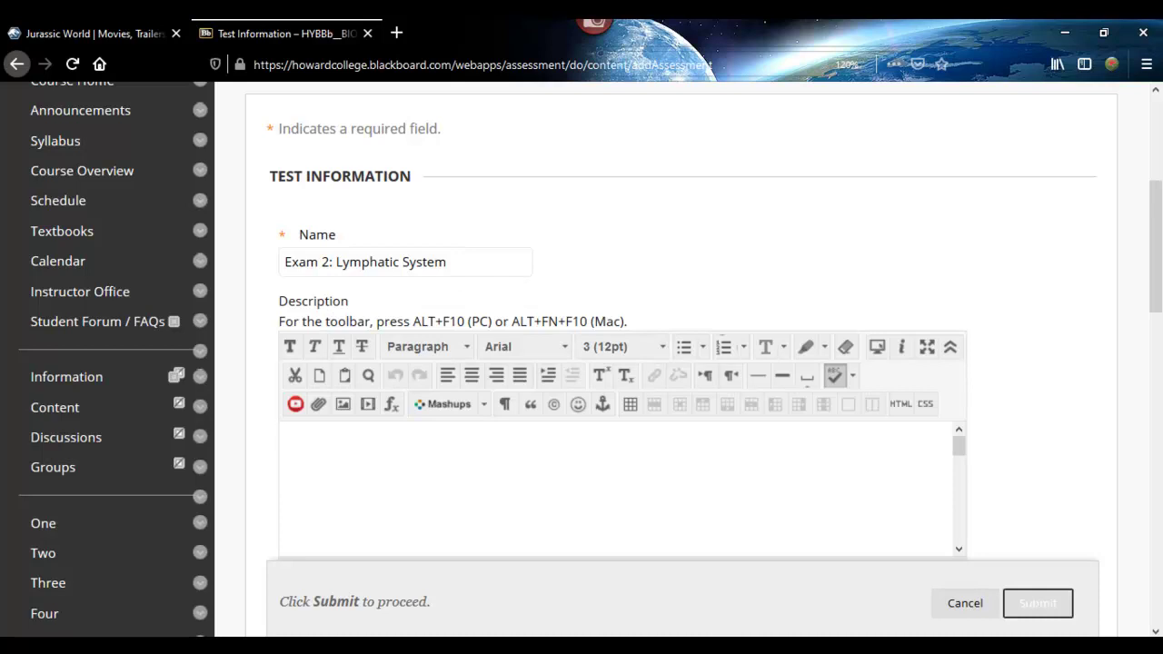
pyautogui.click(909, 572)
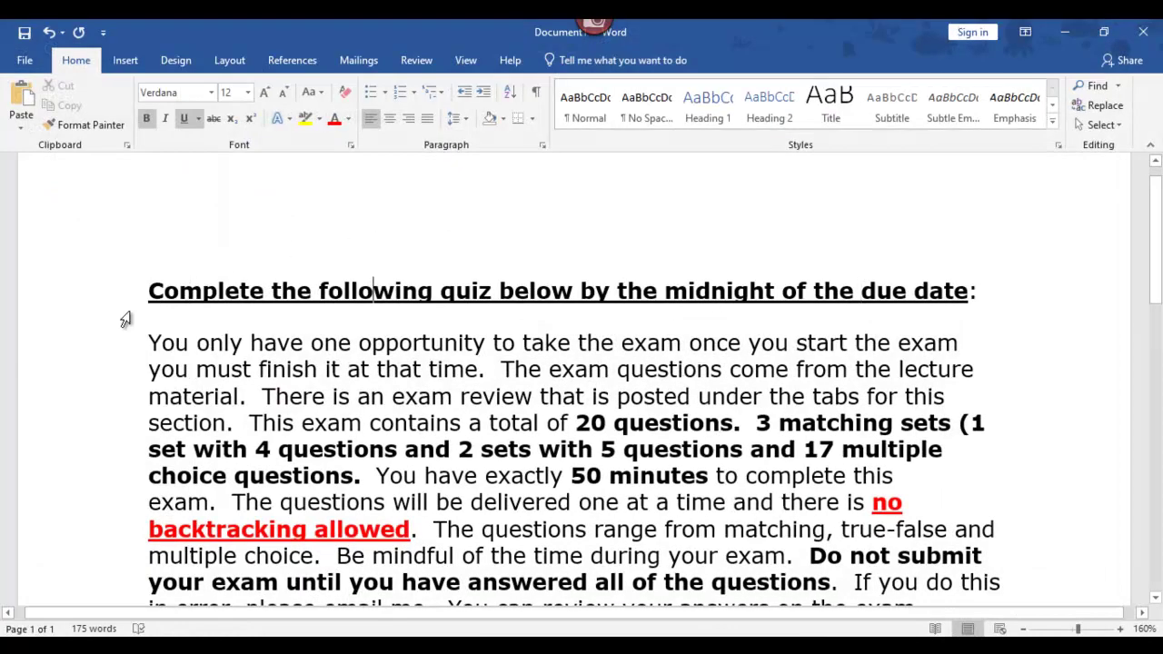
pyautogui.click(145, 292)
pyautogui.scroll(-2, 718, 327)
pyautogui.scroll(2, 675, 368)
pyautogui.scroll(-1, 824, 470)
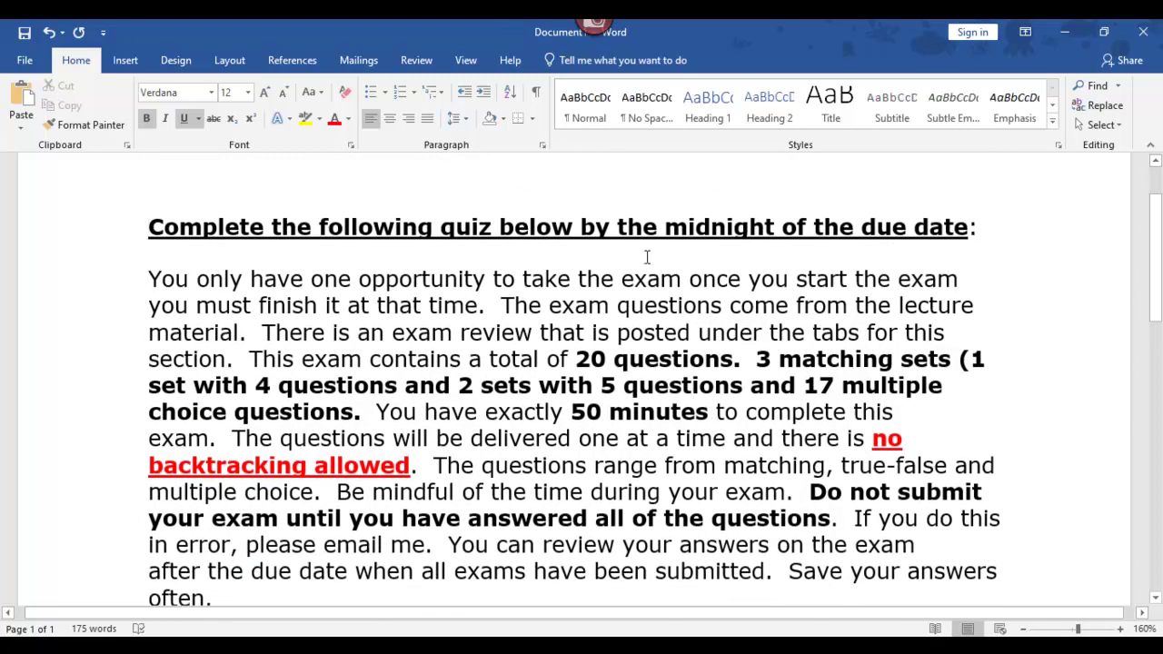
pyautogui.moveTo(157, 230); pyautogui.dragTo(584, 430)
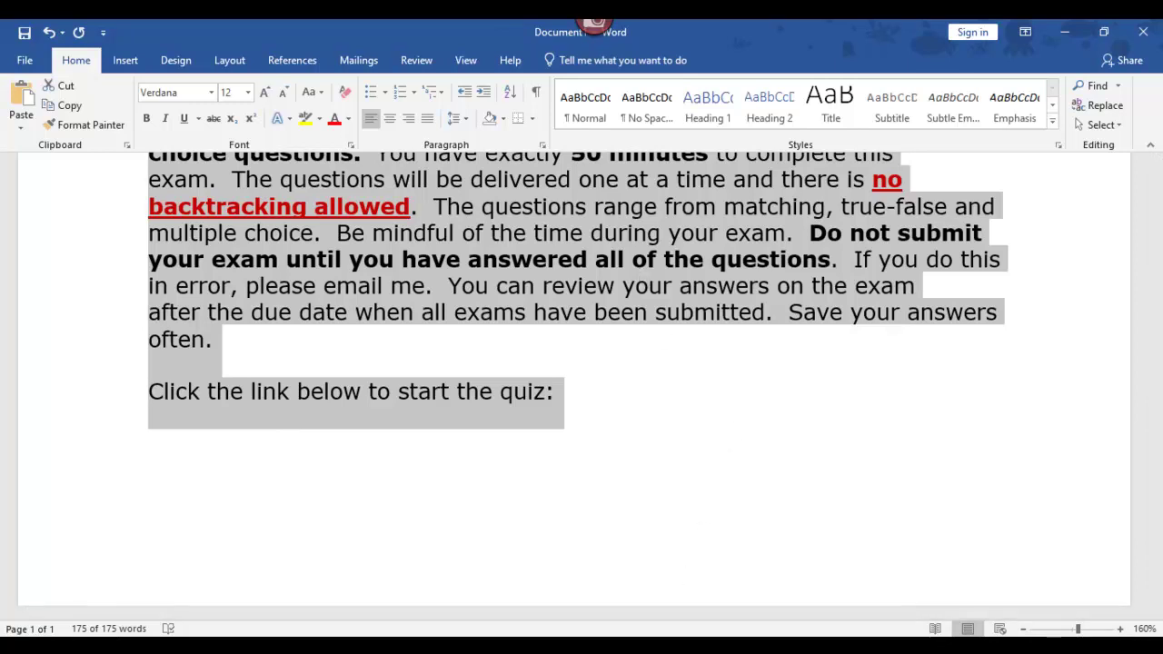
# Return to the Blackboard test form in Firefox and paste the copied quiz text into the Description
pyautogui.hotkey('alt', 'Tab')
pyautogui.scroll(-5, 468, 449)
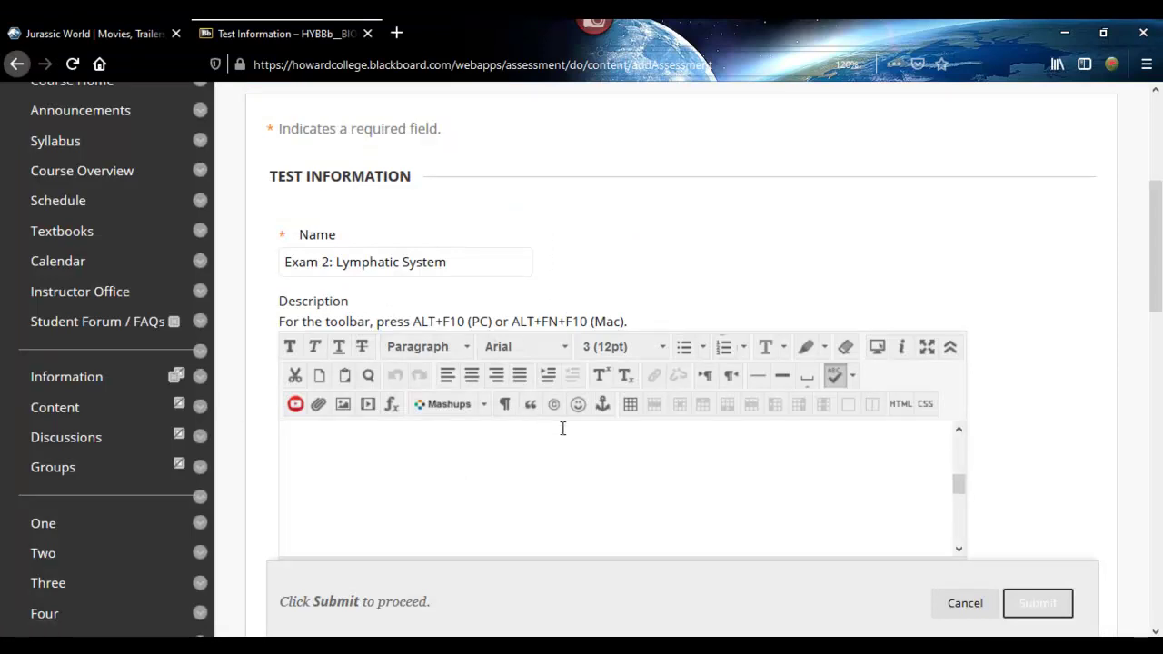
pyautogui.hotkey('ctrl', 'v')
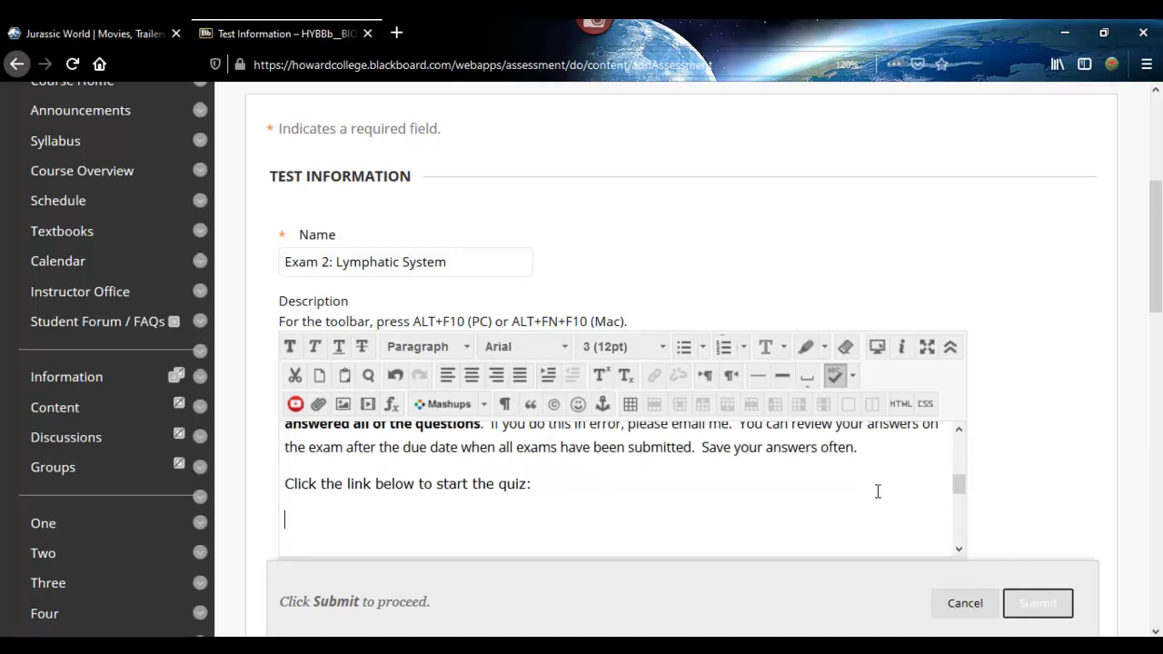
pyautogui.moveTo(959, 491); pyautogui.dragTo(964, 452)
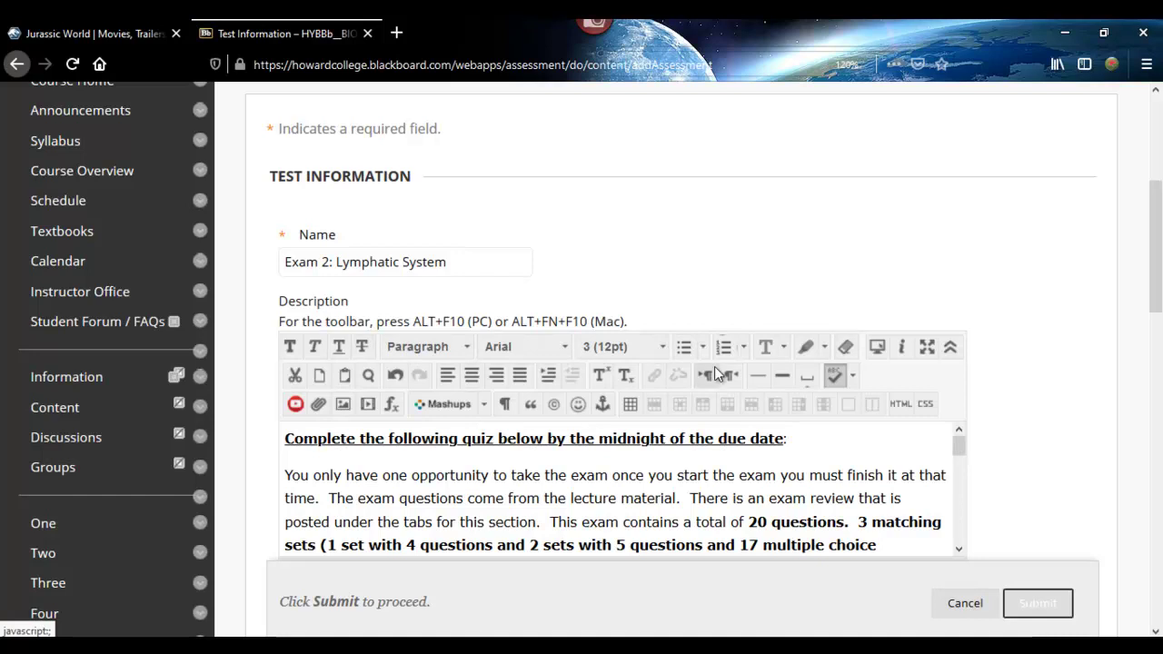
# Enlarge the words "no backtracking allowed" in the Description to font size 5 (18pt)
pyautogui.click(786, 347)
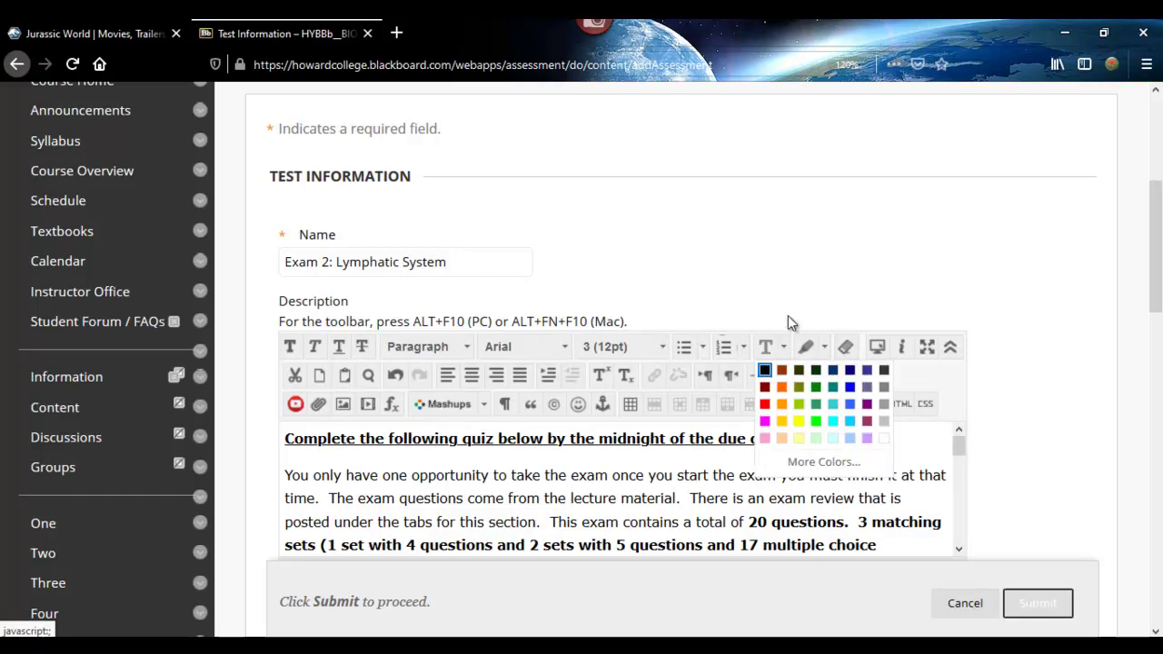
pyautogui.click(790, 267)
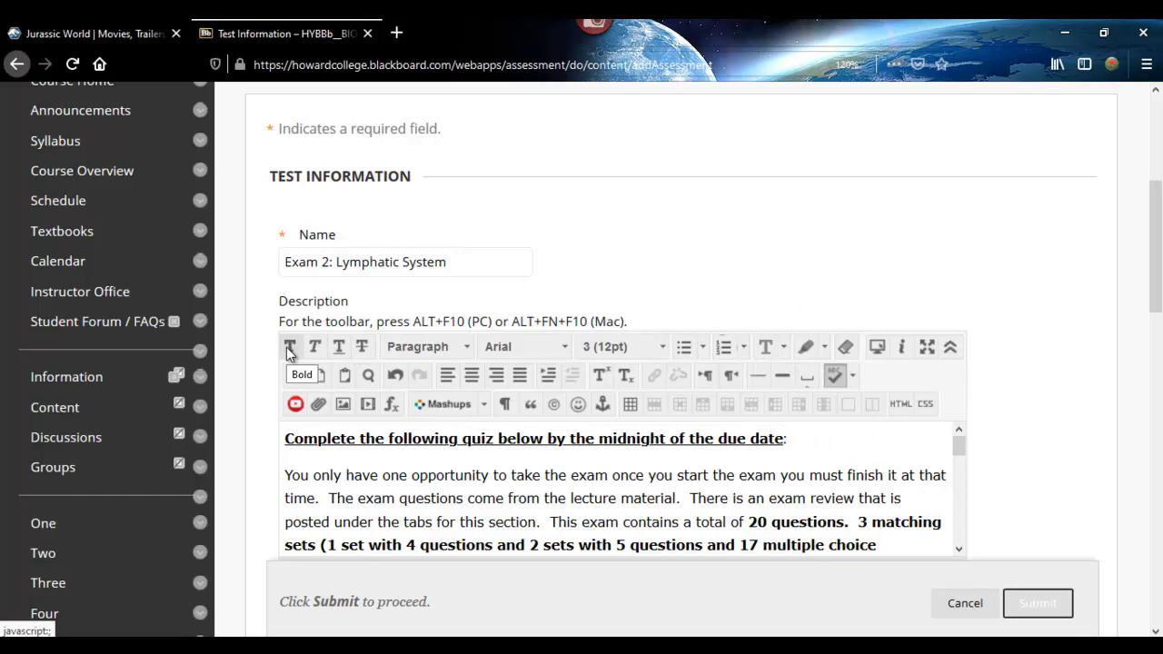
pyautogui.scroll(-3, 512, 513)
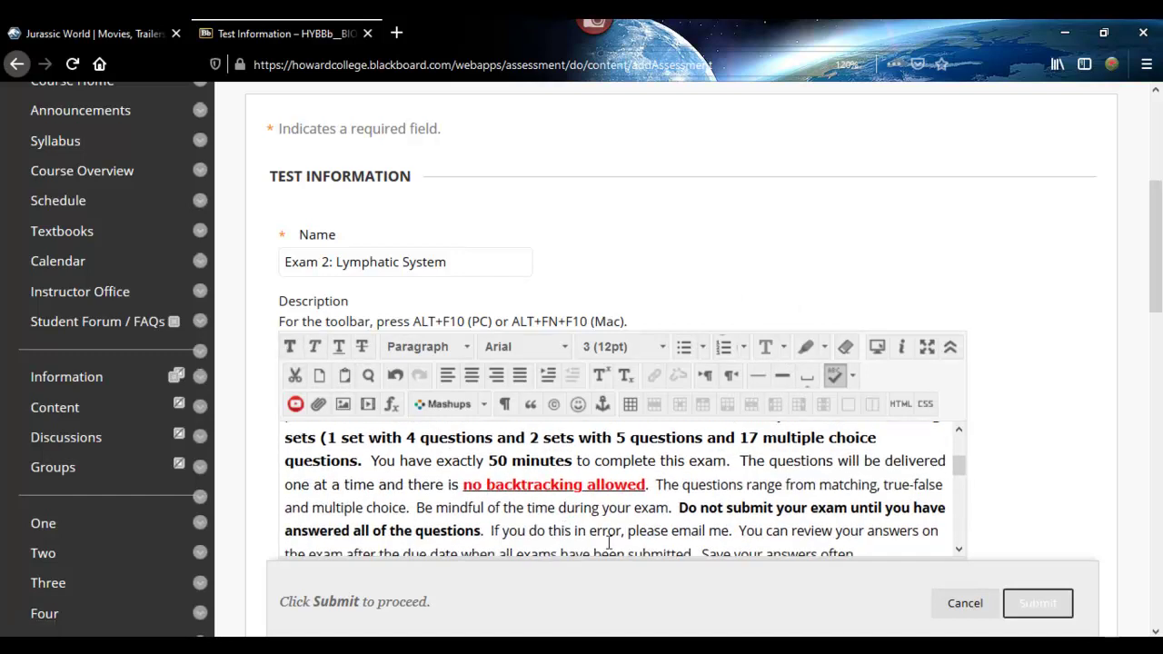
pyautogui.moveTo(472, 483); pyautogui.dragTo(647, 485)
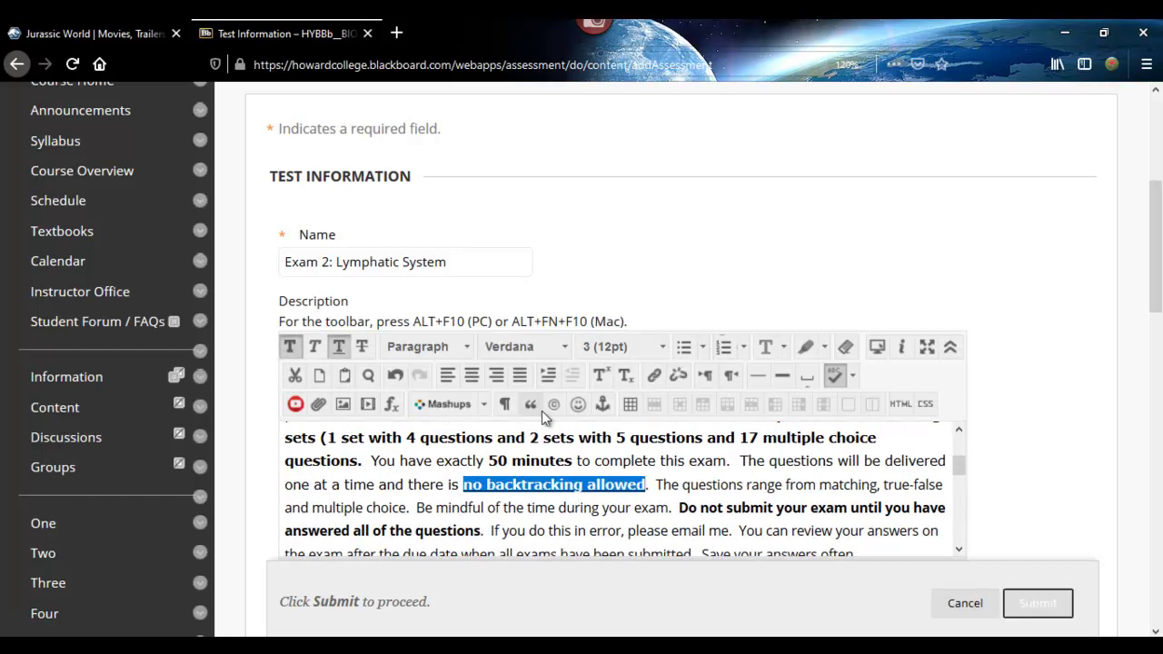
pyautogui.click(663, 349)
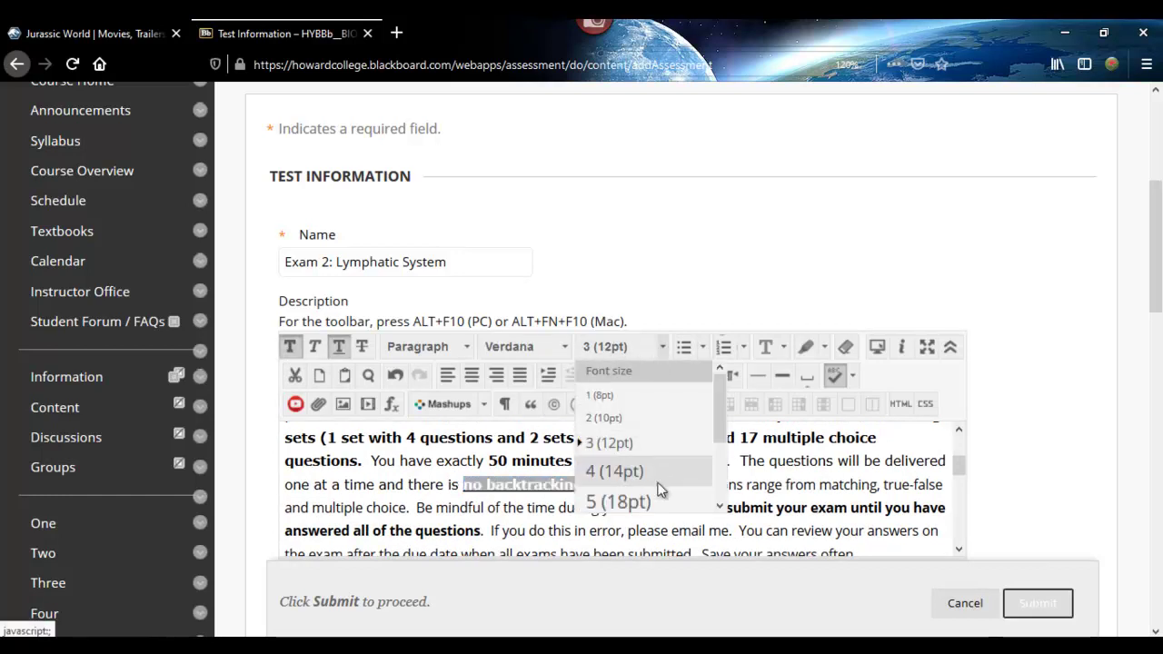
pyautogui.click(662, 500)
pyautogui.click(883, 489)
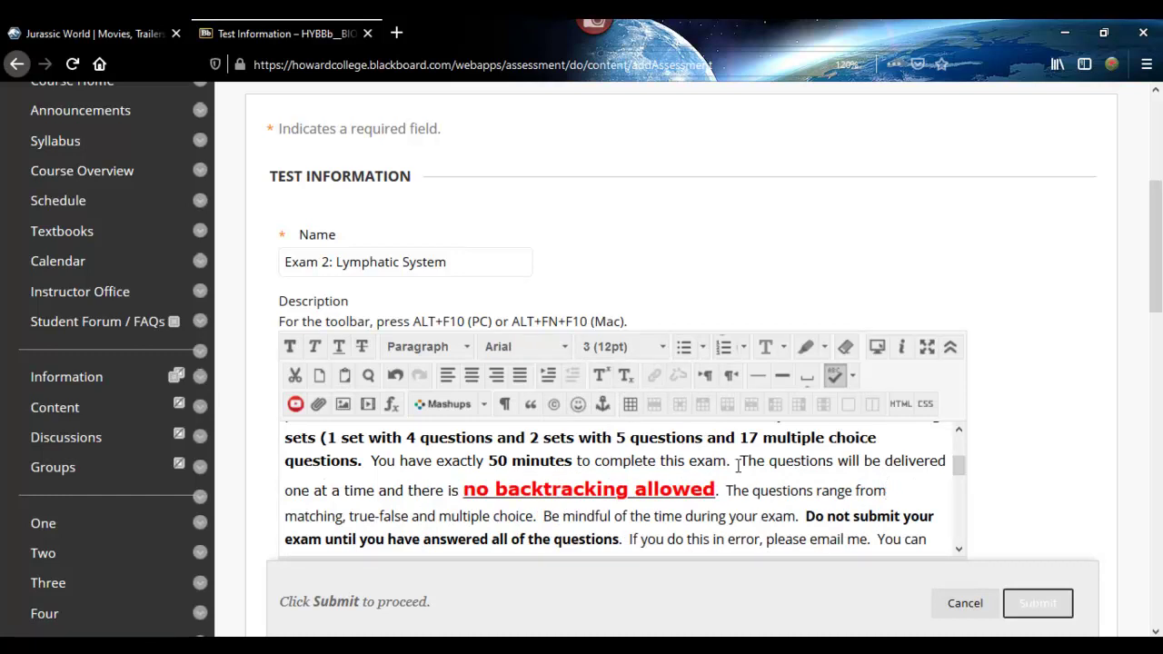
# Review the pasted Description text and examine the Instructions field of the test form
pyautogui.scroll(-5, 773, 493)
pyautogui.scroll(2, 776, 494)
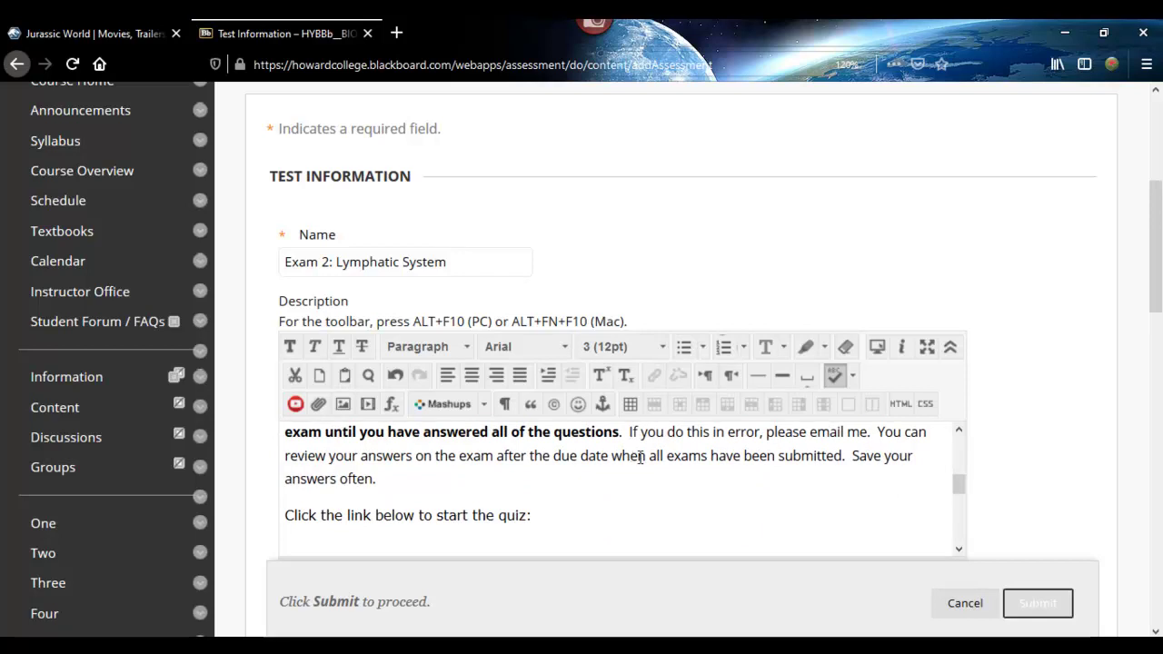
pyautogui.scroll(2, 658, 459)
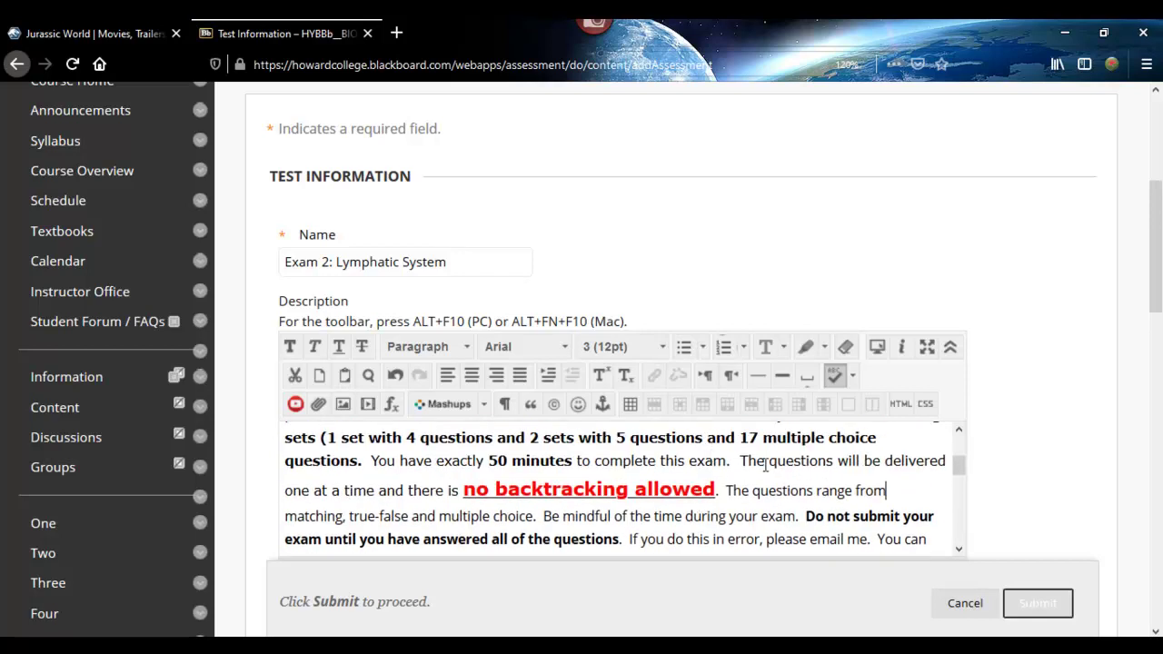
pyautogui.scroll(-2, 1059, 387)
pyautogui.scroll(-3, 1060, 387)
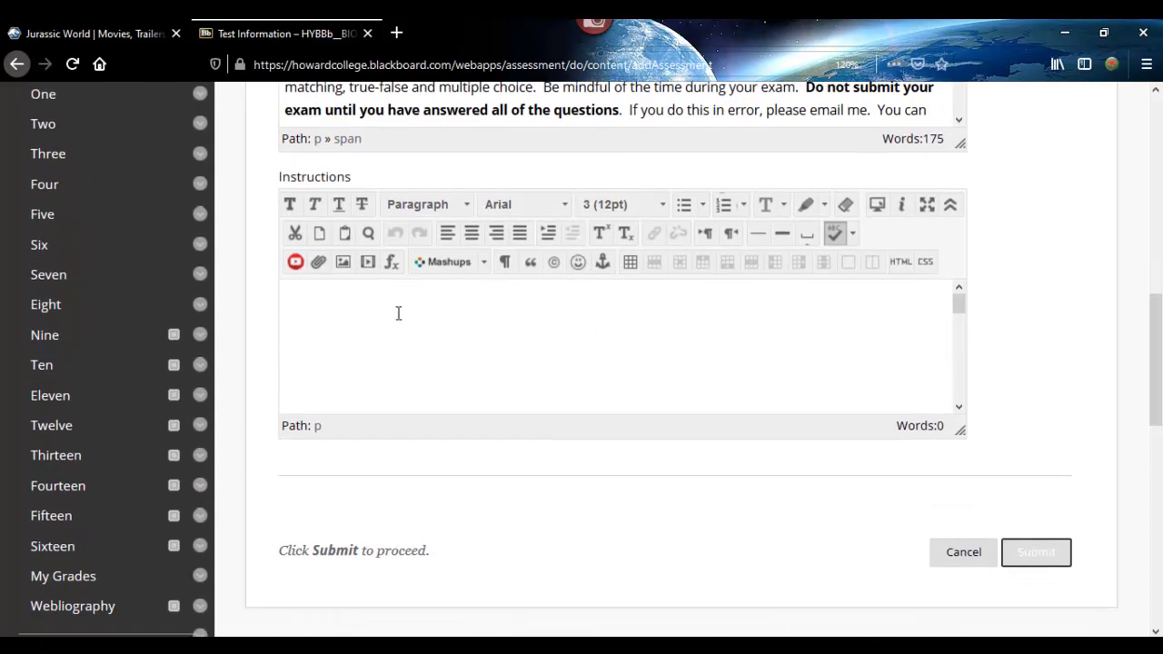
pyautogui.click(398, 314)
pyautogui.scroll(2, 507, 368)
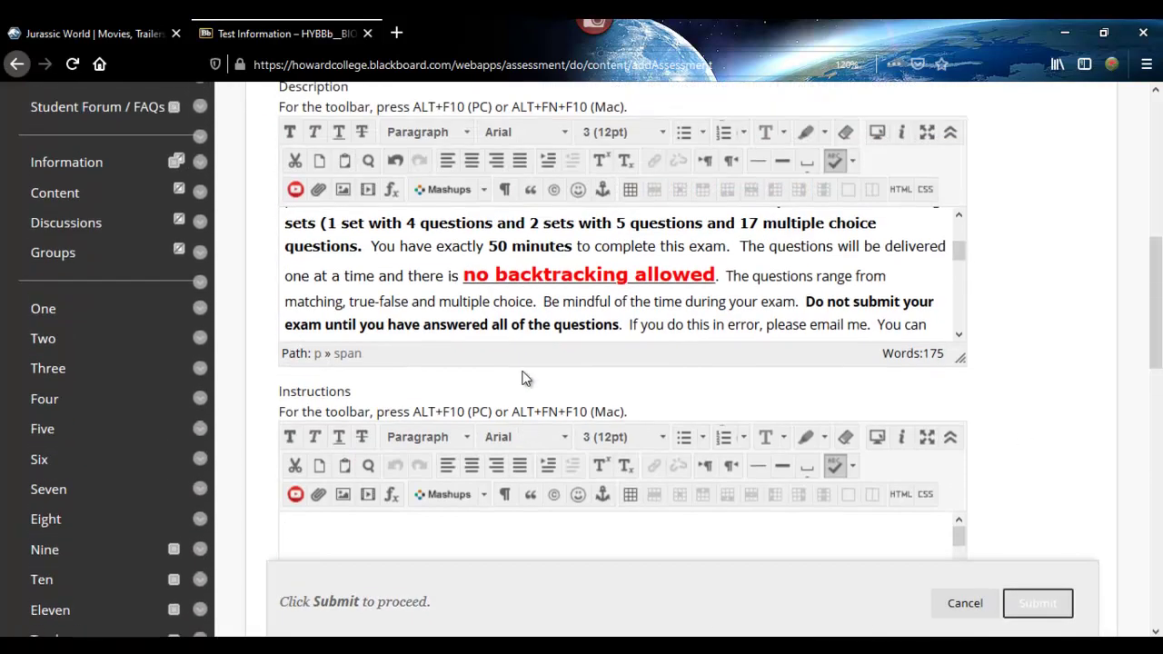
pyautogui.scroll(3, 473, 263)
pyautogui.scroll(1, 356, 127)
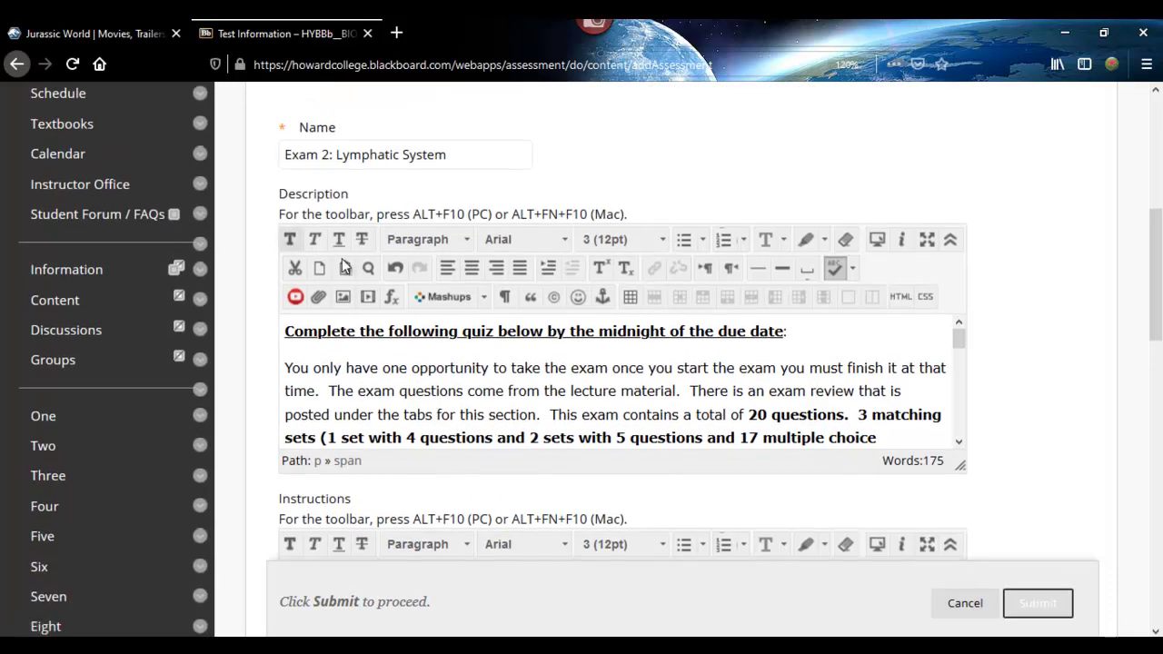
pyautogui.scroll(-2, 527, 350)
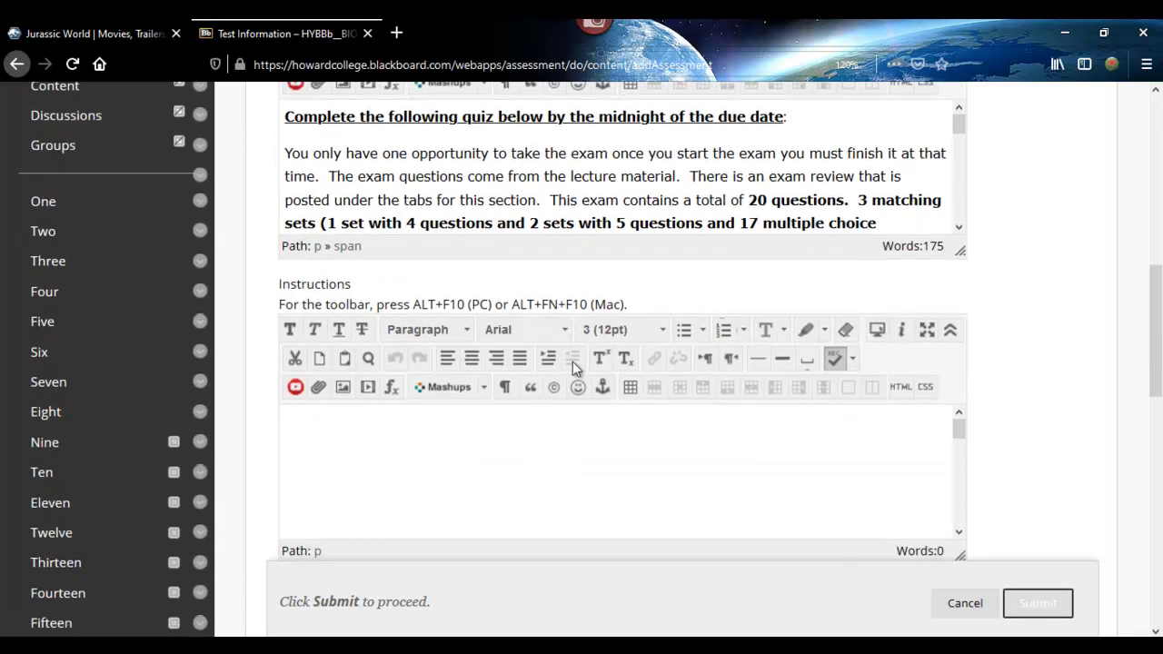
# Switch to the Word document and copy the text from "This exam contains a total of" through "to complete this exam."
pyautogui.hotkey('alt', 'Tab')
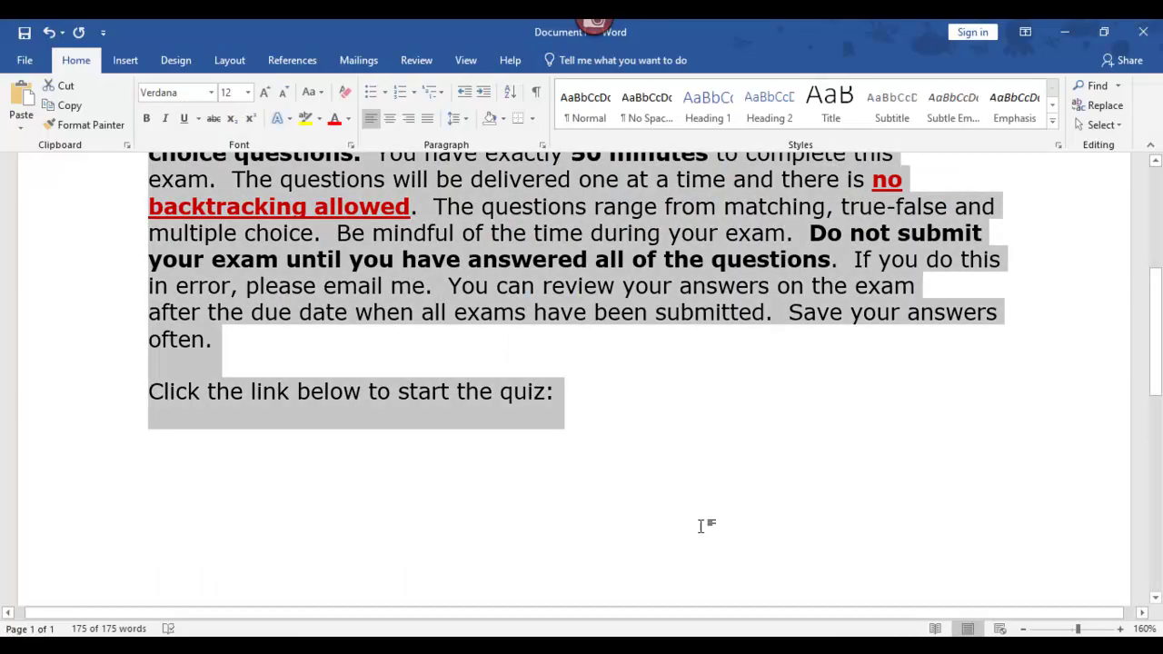
pyautogui.click(545, 442)
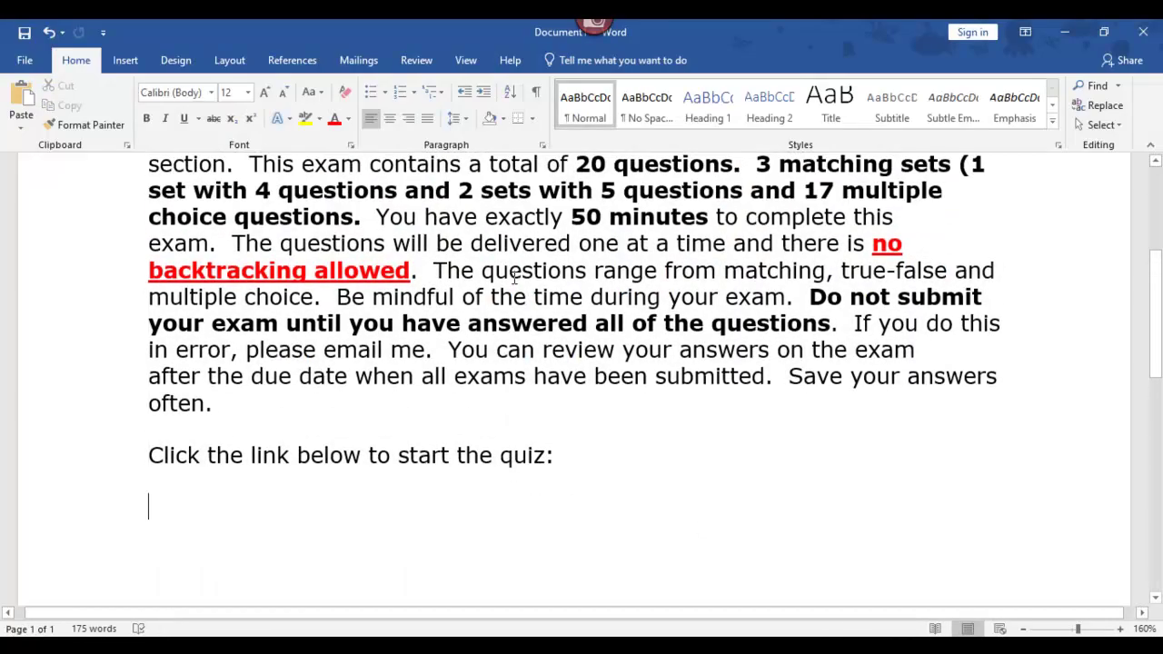
pyautogui.scroll(1, 515, 277)
pyautogui.moveTo(251, 227); pyautogui.dragTo(216, 312)
pyautogui.hotkey('ctrl', 'c')
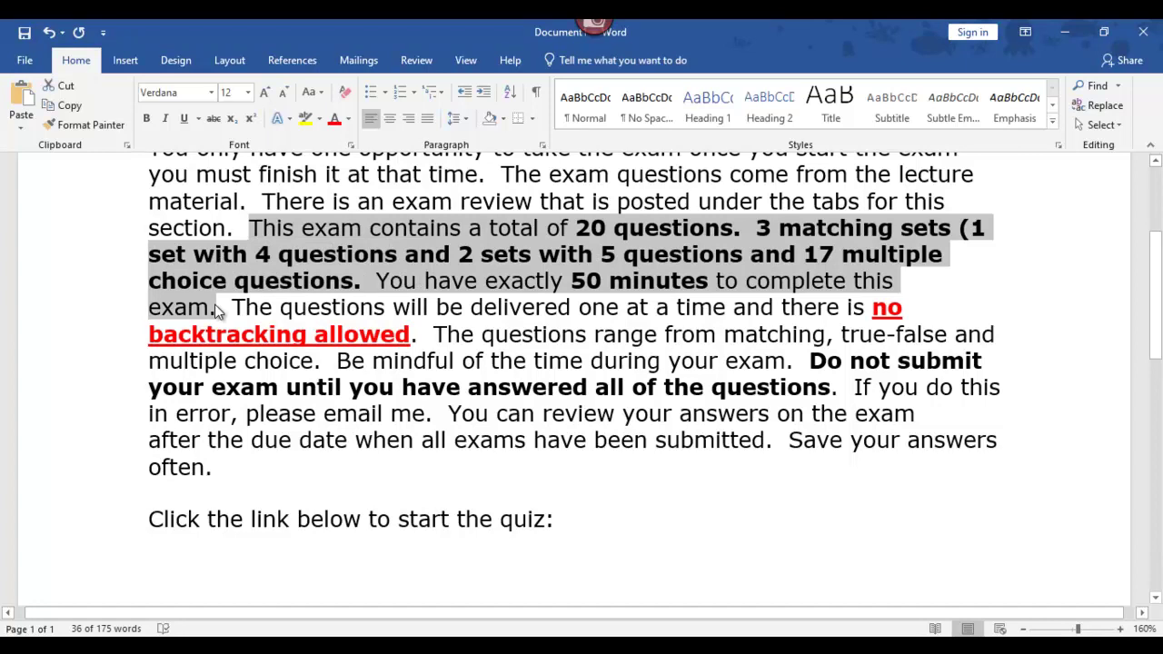
# Return to the Blackboard test form, paste the copied text into Instructions, and remove the extra space before "You have exactly"
pyautogui.hotkey('alt', 'Tab')
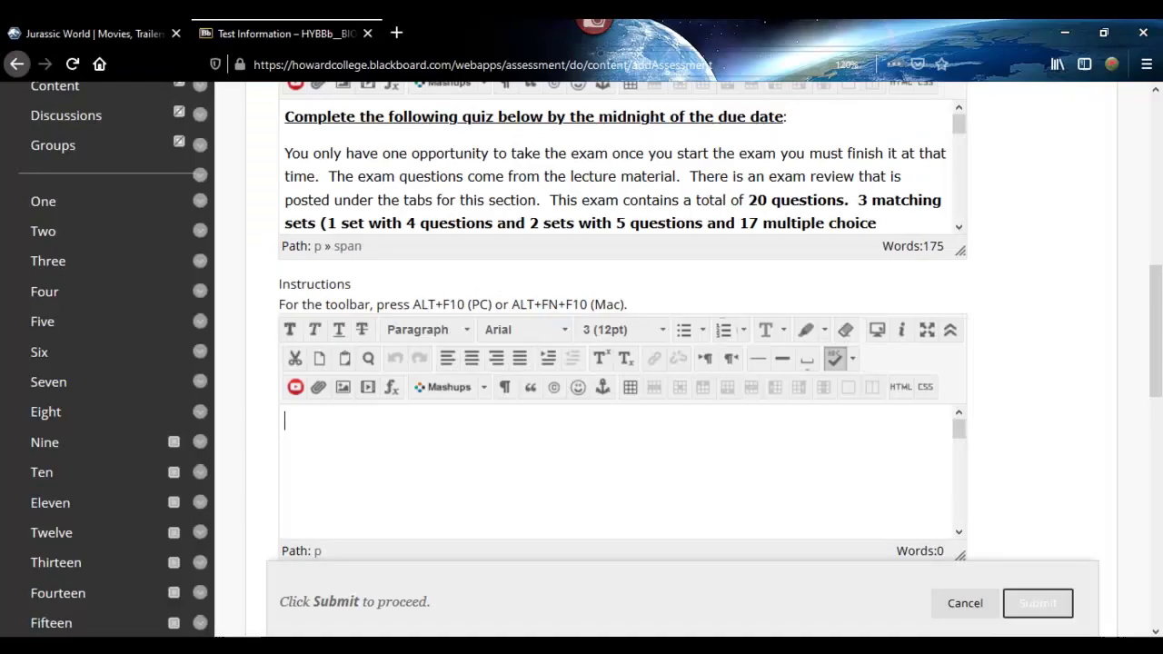
pyautogui.hotkey('ctrl', 'v')
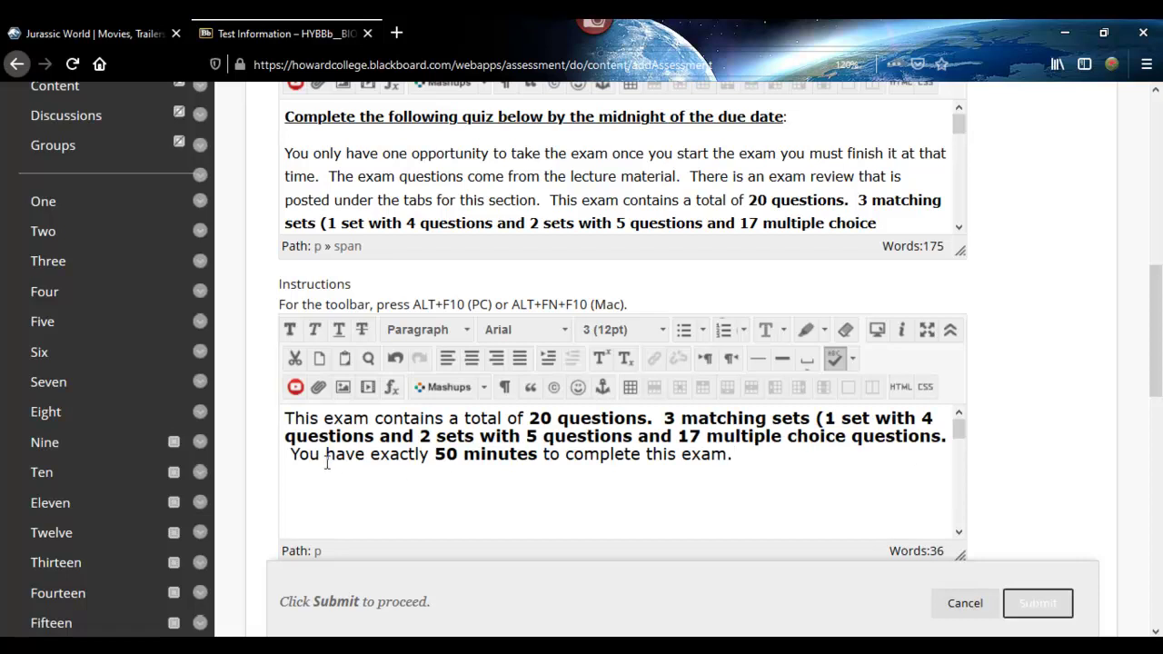
pyautogui.click(292, 456)
pyautogui.press('BackSpace')
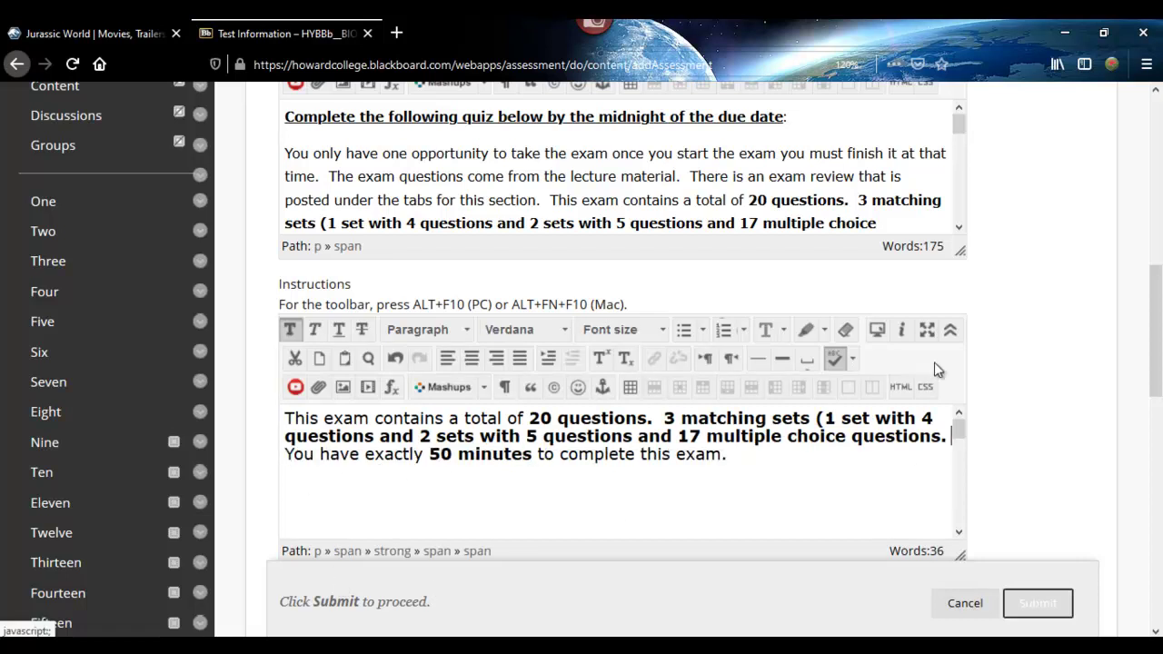
# Check the name, description and instructions of the new test and submit the test information
pyautogui.scroll(2, 461, 312)
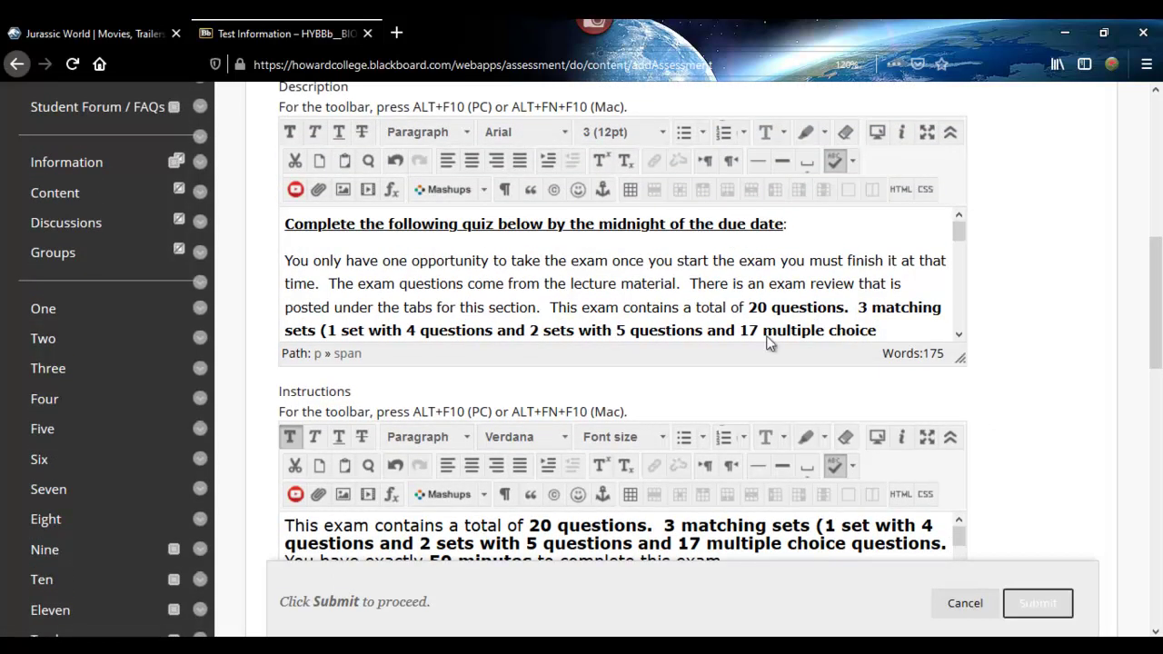
pyautogui.scroll(-2, 769, 320)
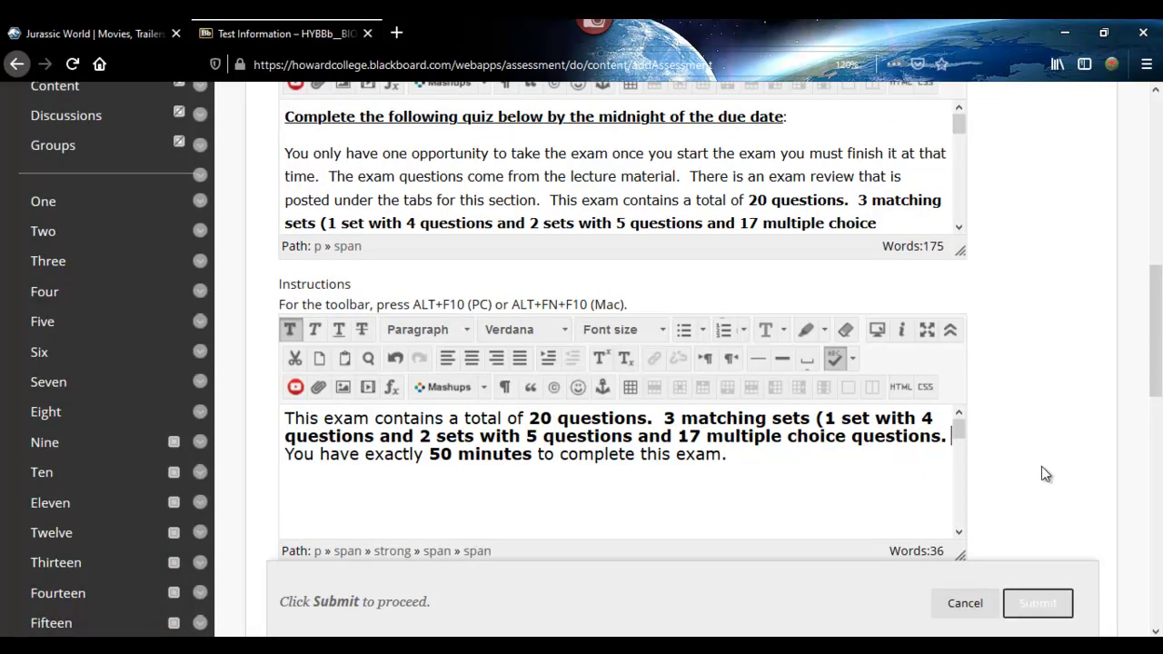
pyautogui.scroll(-4, 1041, 472)
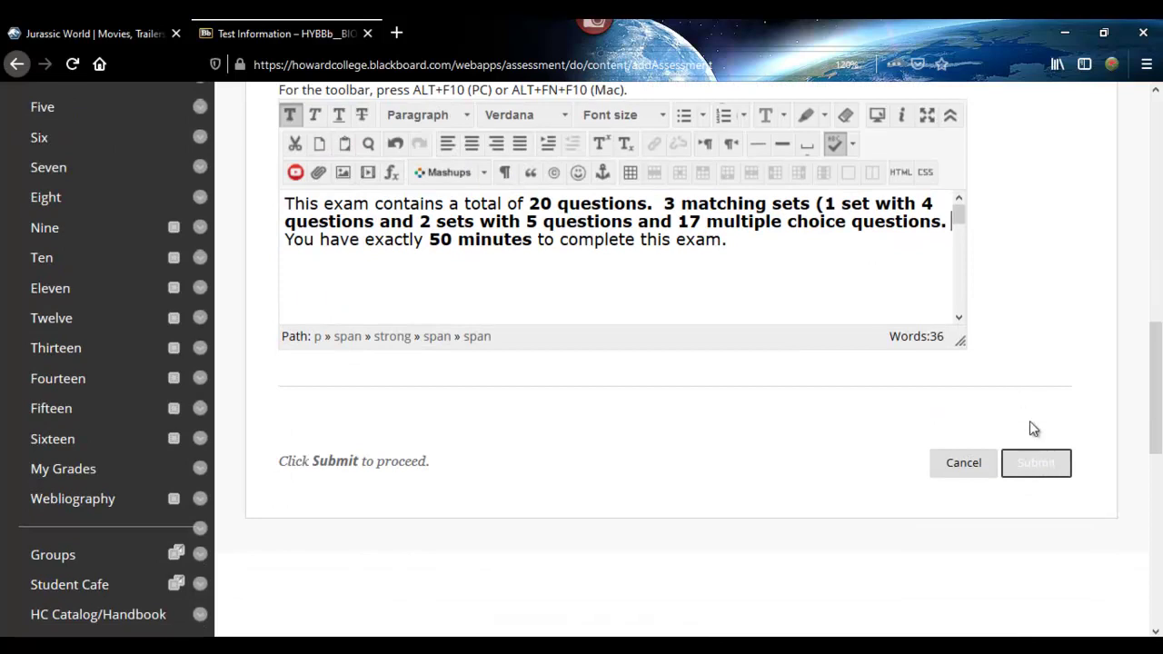
pyautogui.scroll(5, 1027, 379)
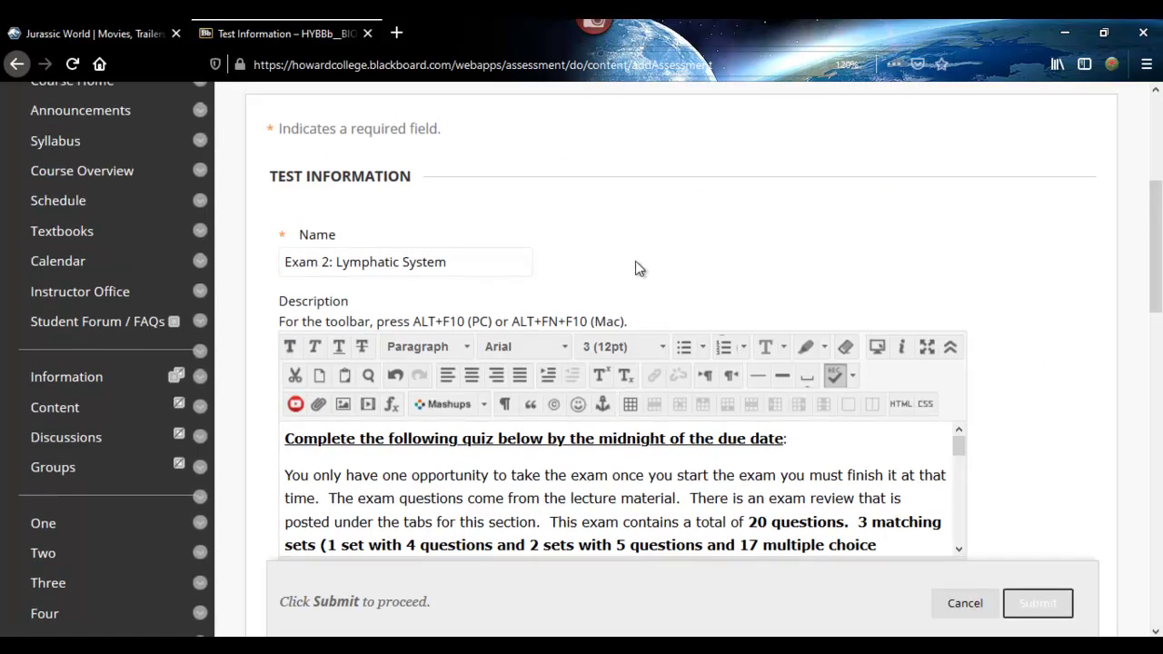
pyautogui.scroll(-8, 1071, 333)
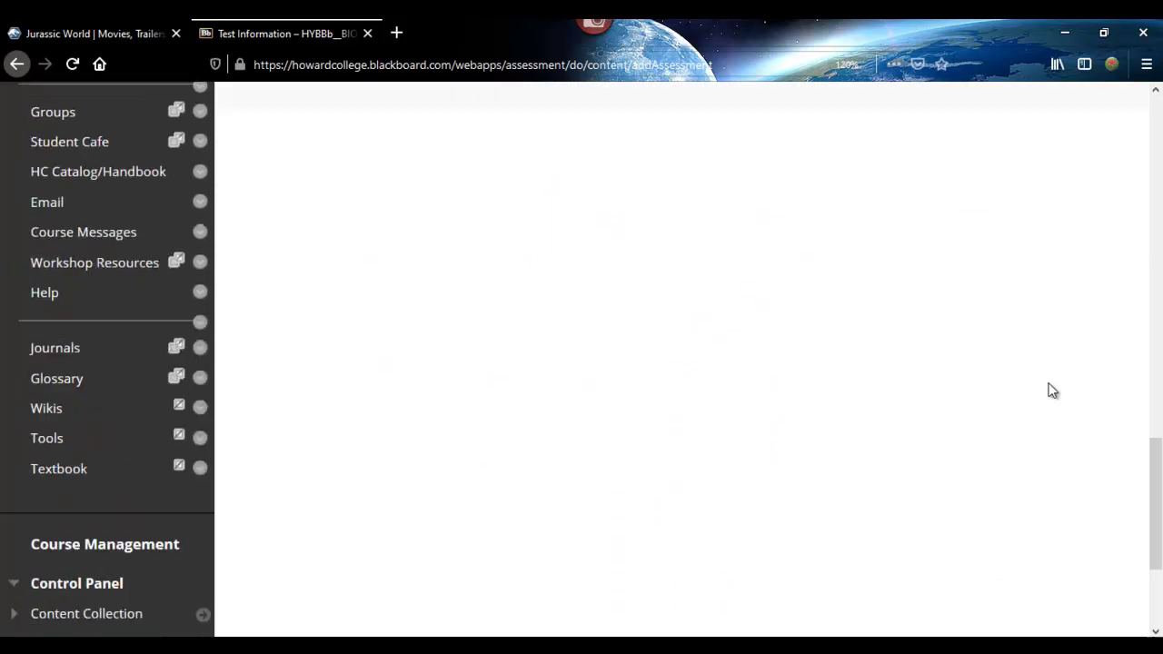
pyautogui.scroll(5, 1049, 390)
pyautogui.click(1036, 353)
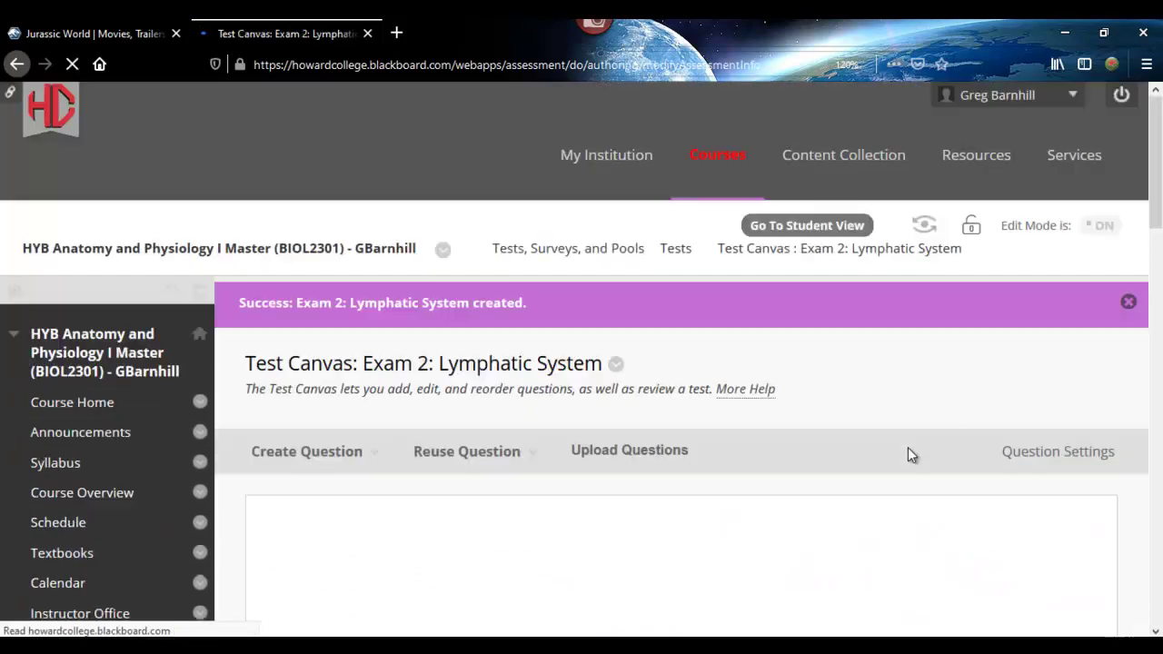
# Review the description and instructions on the test canvas, and leave the canvas without adding questions
pyautogui.scroll(-3, 685, 467)
pyautogui.click(359, 238)
pyautogui.click(347, 161)
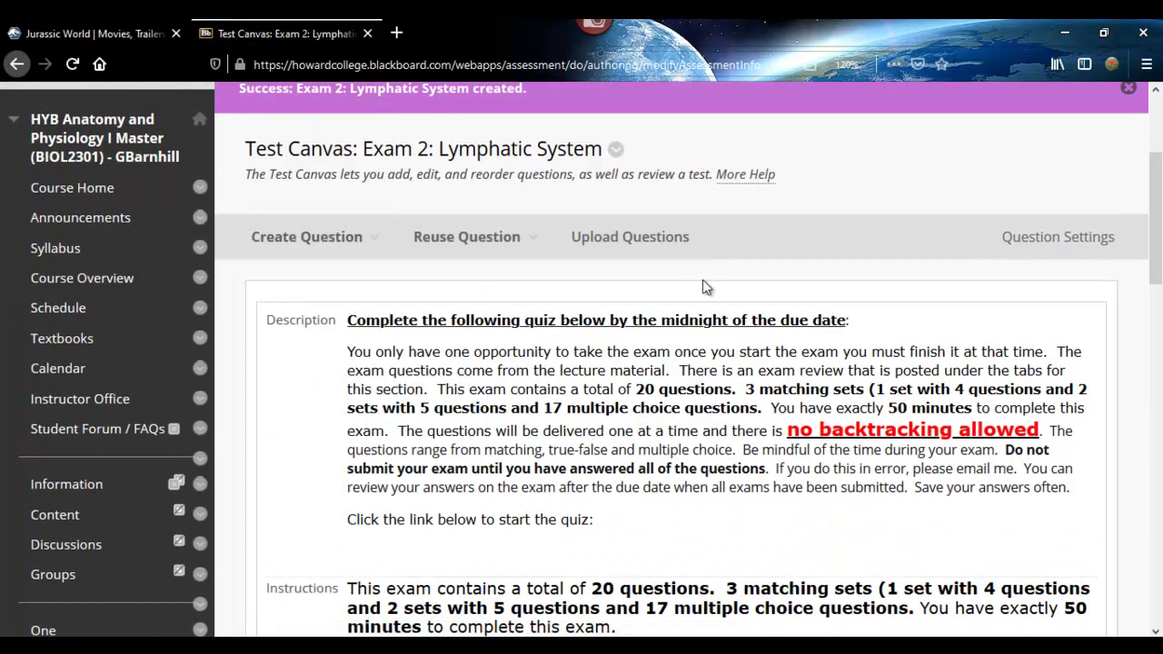
pyautogui.scroll(-2, 718, 309)
pyautogui.scroll(-4, 727, 327)
pyautogui.scroll(7, 787, 395)
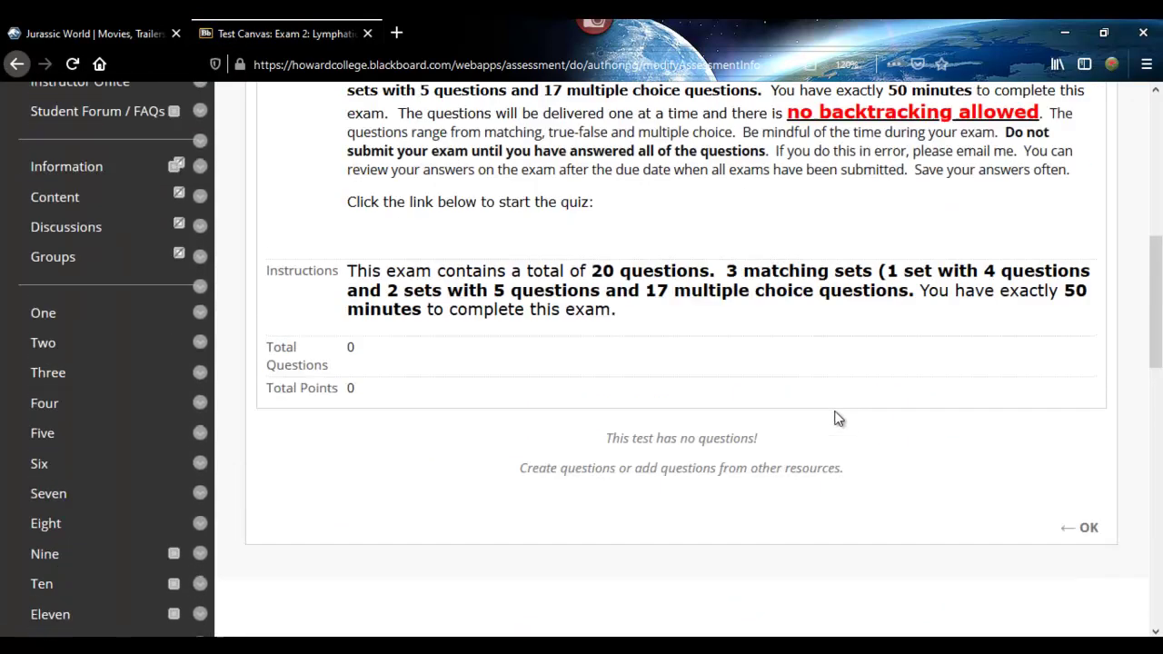
pyautogui.scroll(-5, 976, 558)
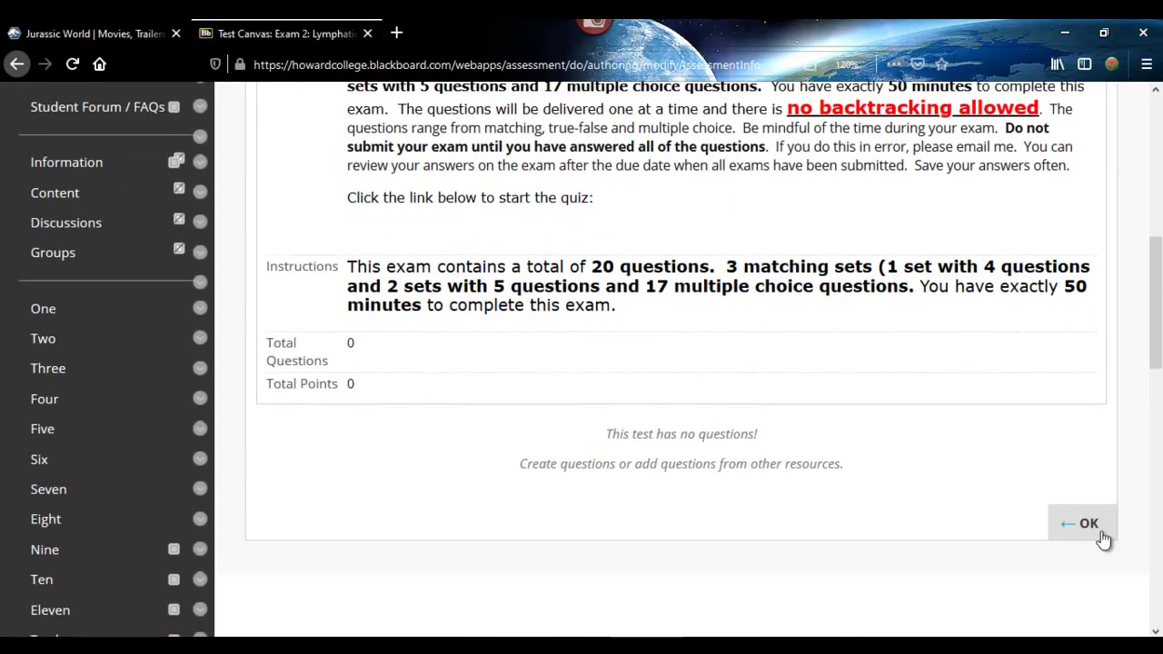
pyautogui.click(1086, 525)
# Leave the Create Test page and open the Nine content area of the course
pyautogui.scroll(-3, 618, 428)
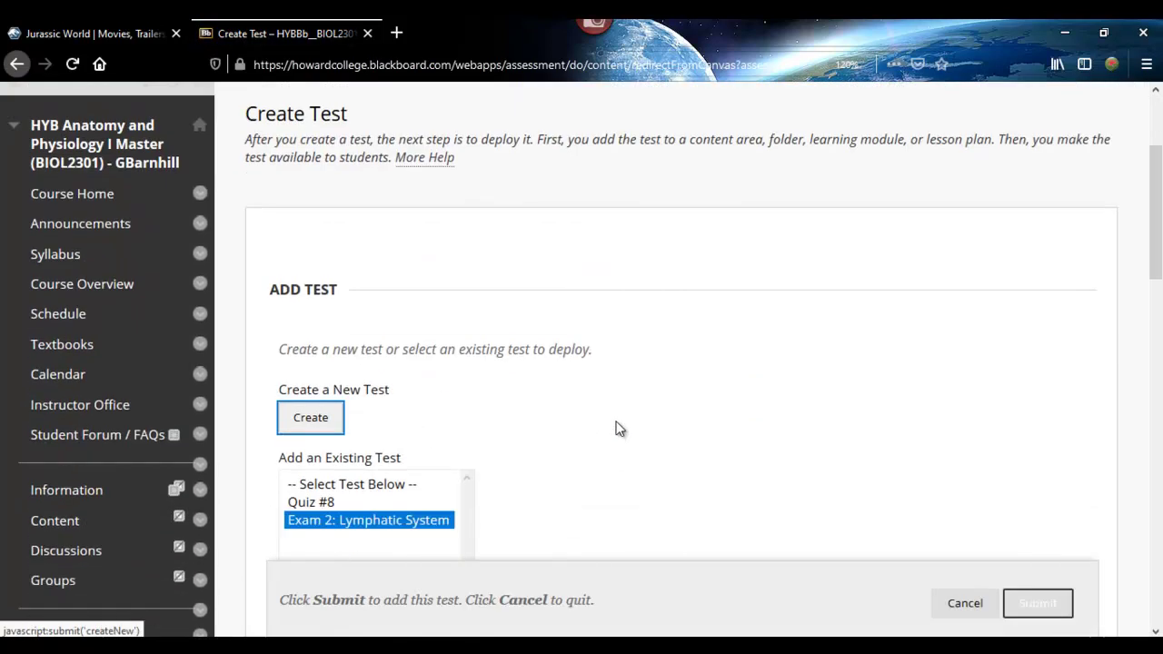
pyautogui.scroll(-6, 72, 512)
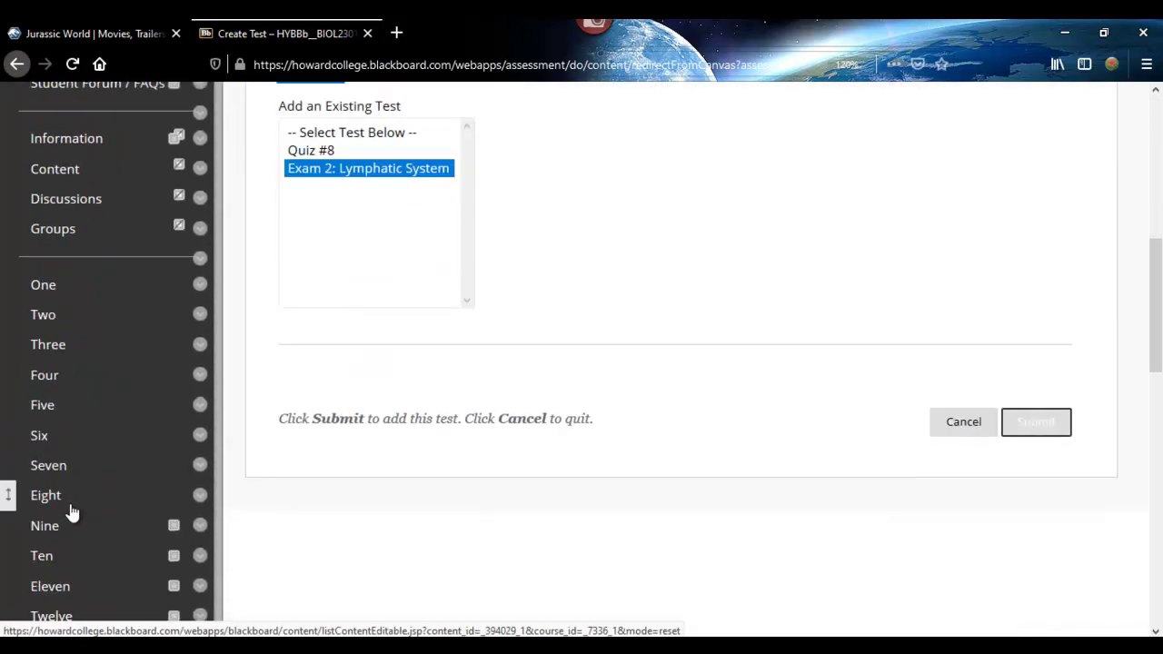
pyautogui.click(48, 311)
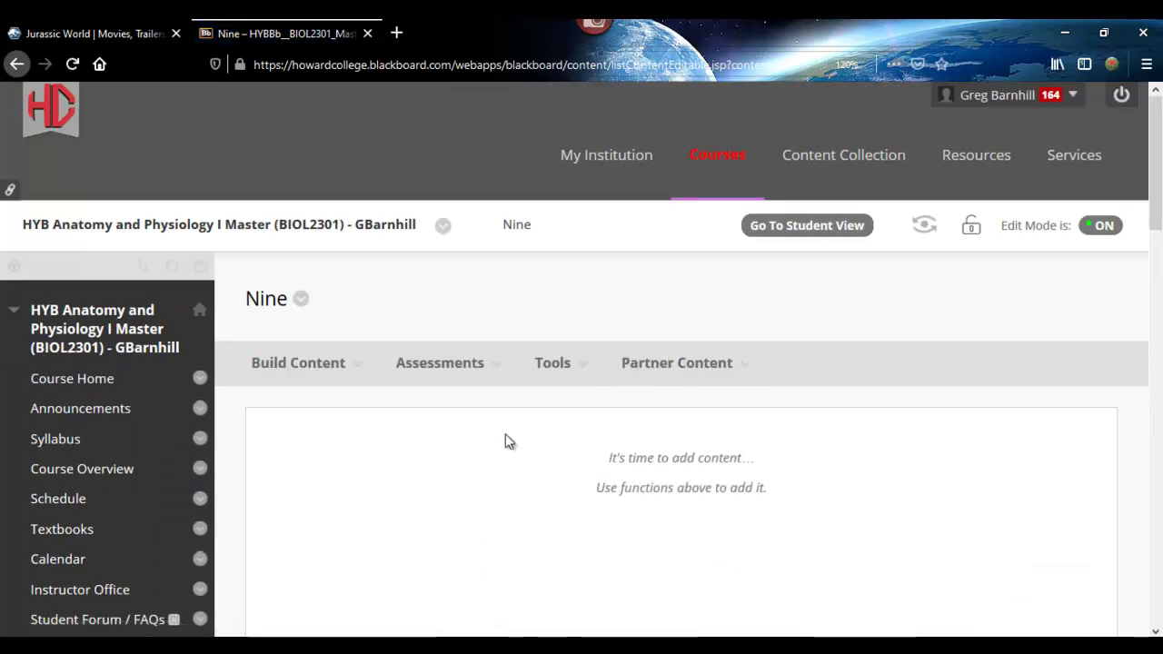
pyautogui.scroll(-1, 499, 441)
pyautogui.scroll(-2, 502, 443)
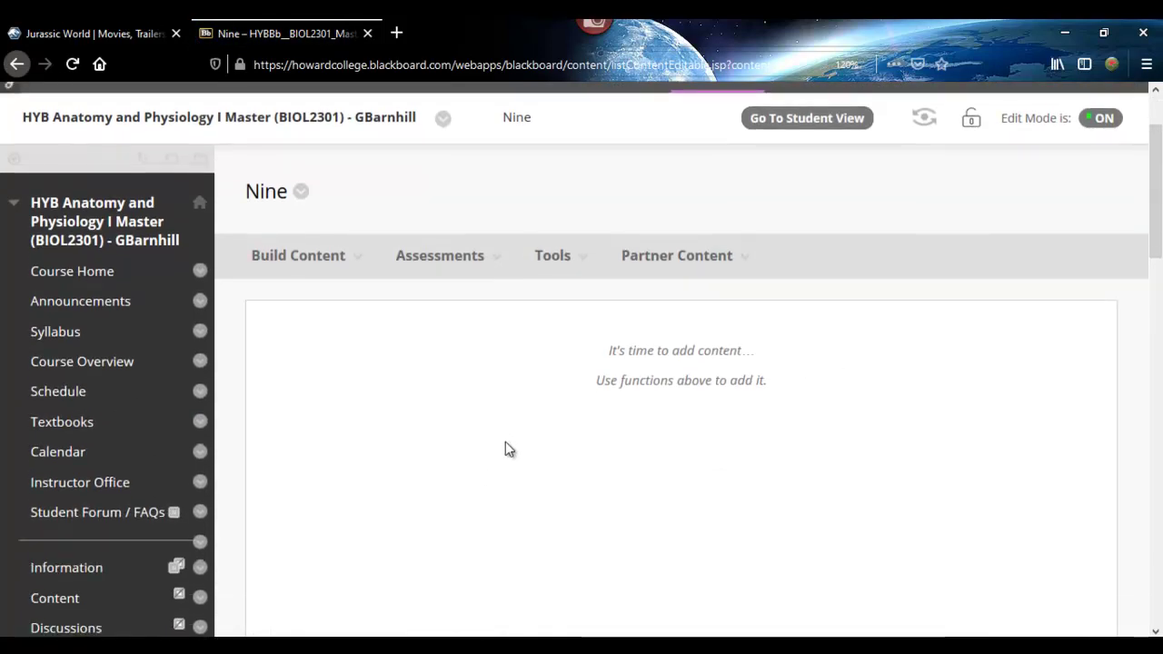
# Add the existing test "Exam 2: Lymphatic System" to the Nine content area
pyautogui.click(446, 263)
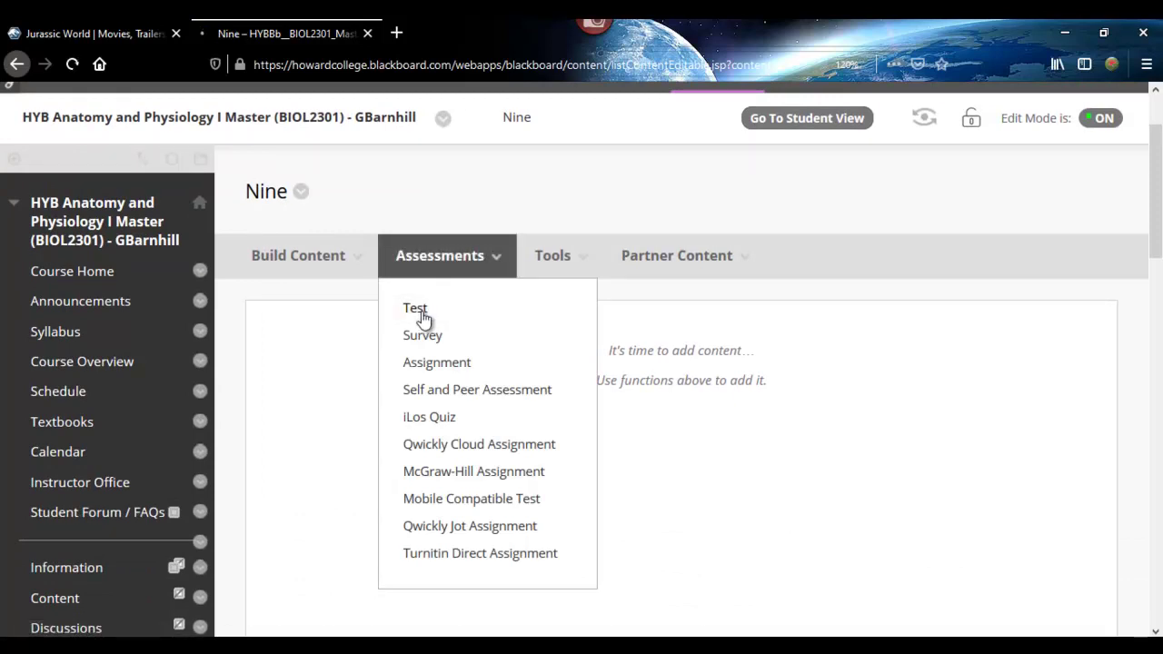
pyautogui.click(423, 314)
pyautogui.scroll(-5, 384, 433)
pyautogui.scroll(-3, 445, 435)
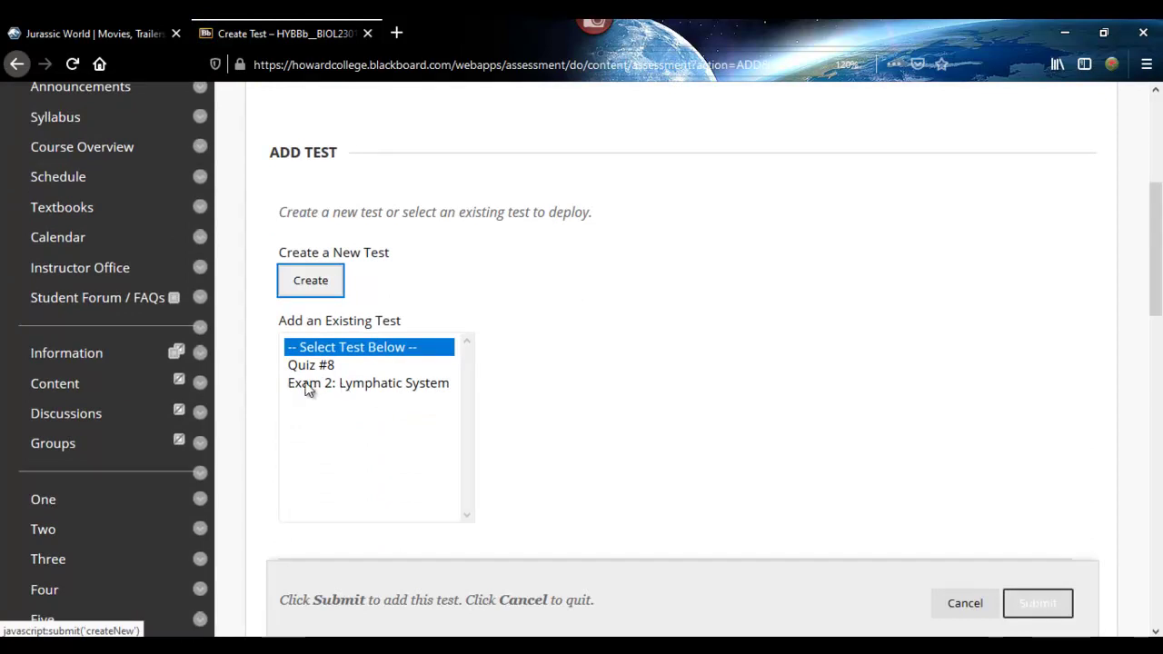
pyautogui.click(381, 384)
pyautogui.click(1054, 606)
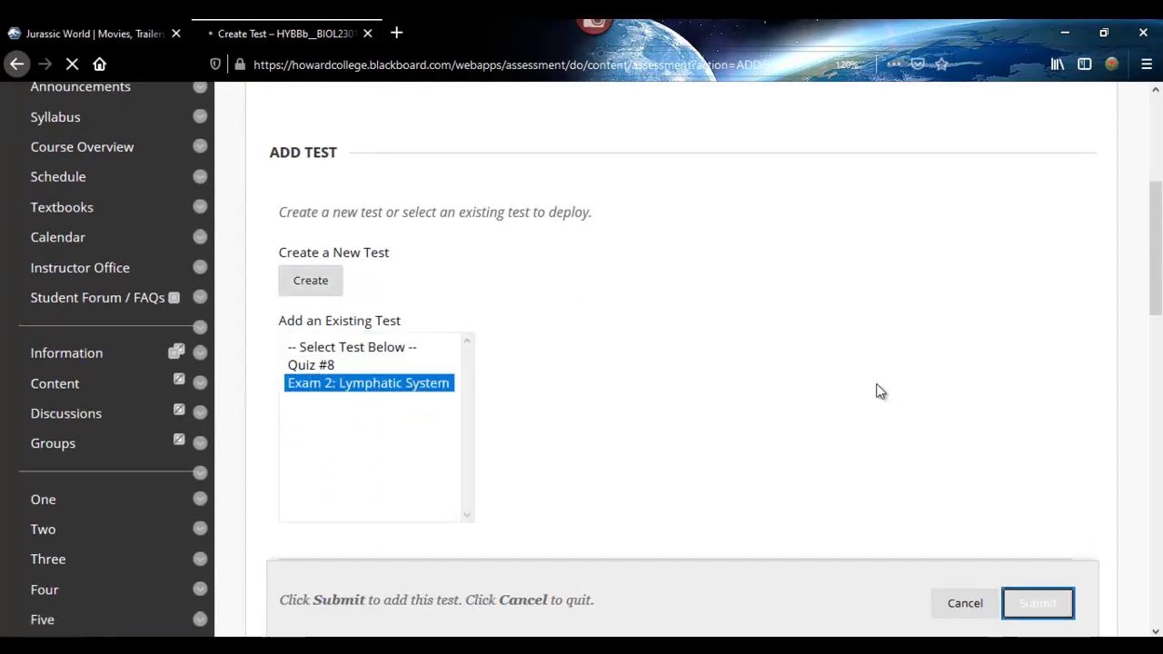
# Set the test to show both its description and its instructions to students before they begin
pyautogui.scroll(-10, 817, 389)
pyautogui.scroll(3, 909, 308)
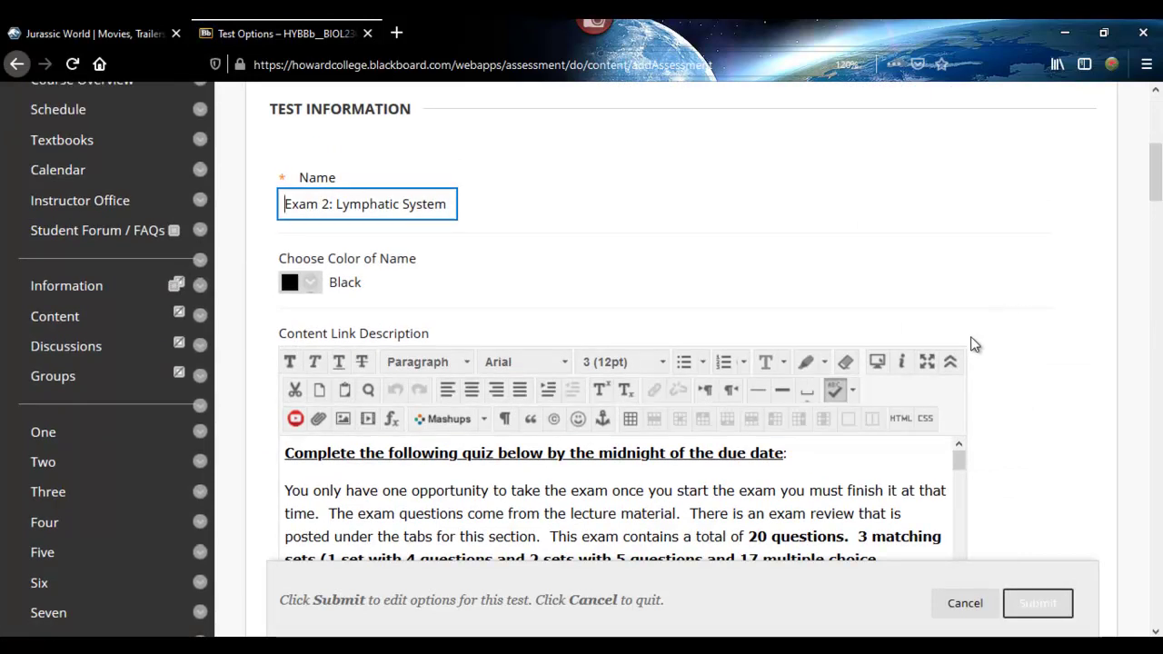
pyautogui.scroll(-8, 972, 344)
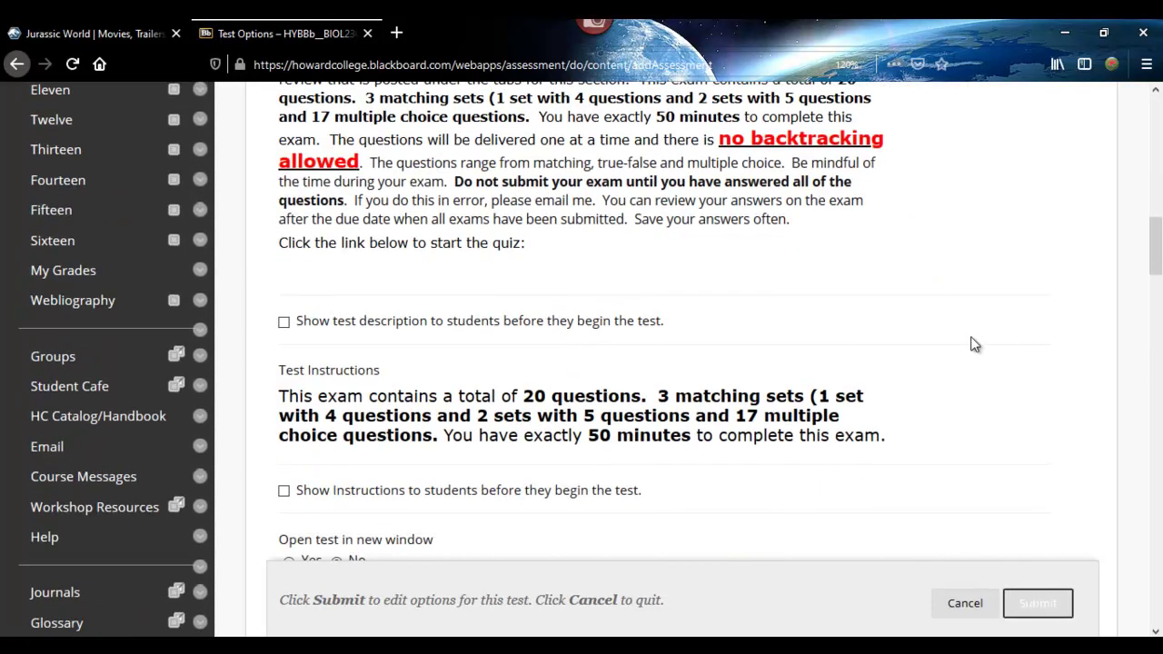
pyautogui.scroll(2, 900, 345)
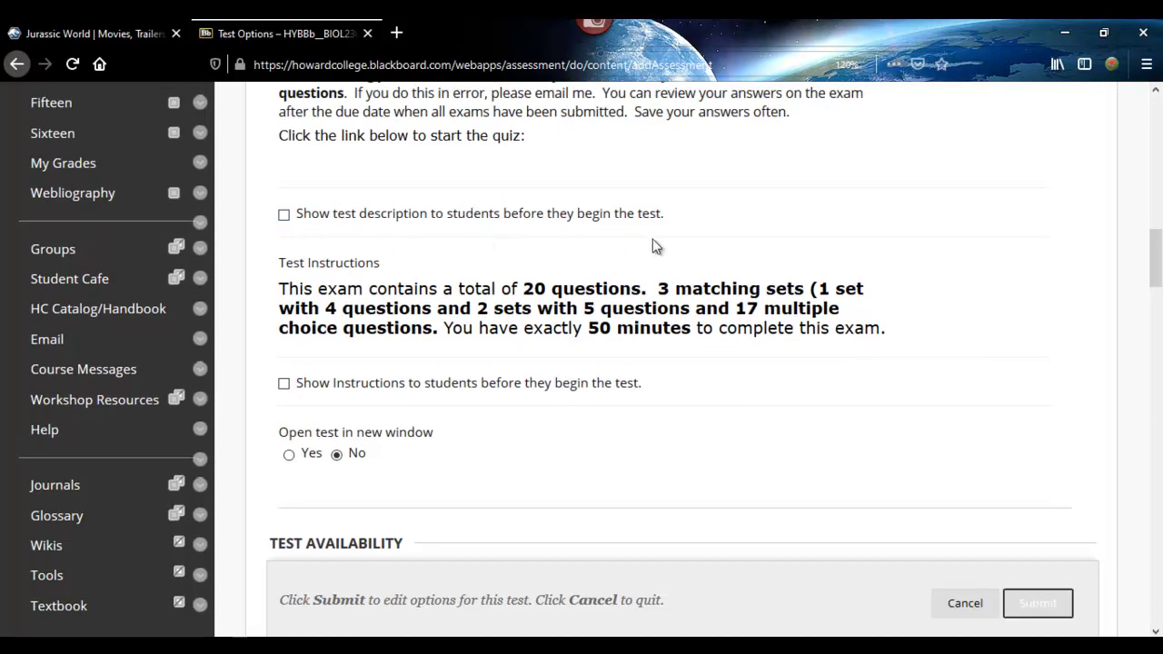
pyautogui.click(283, 214)
pyautogui.scroll(2, 857, 288)
pyautogui.scroll(-2, 886, 303)
pyautogui.click(285, 385)
# Set the test to open in a new window and make it available to students
pyautogui.scroll(-1, 601, 461)
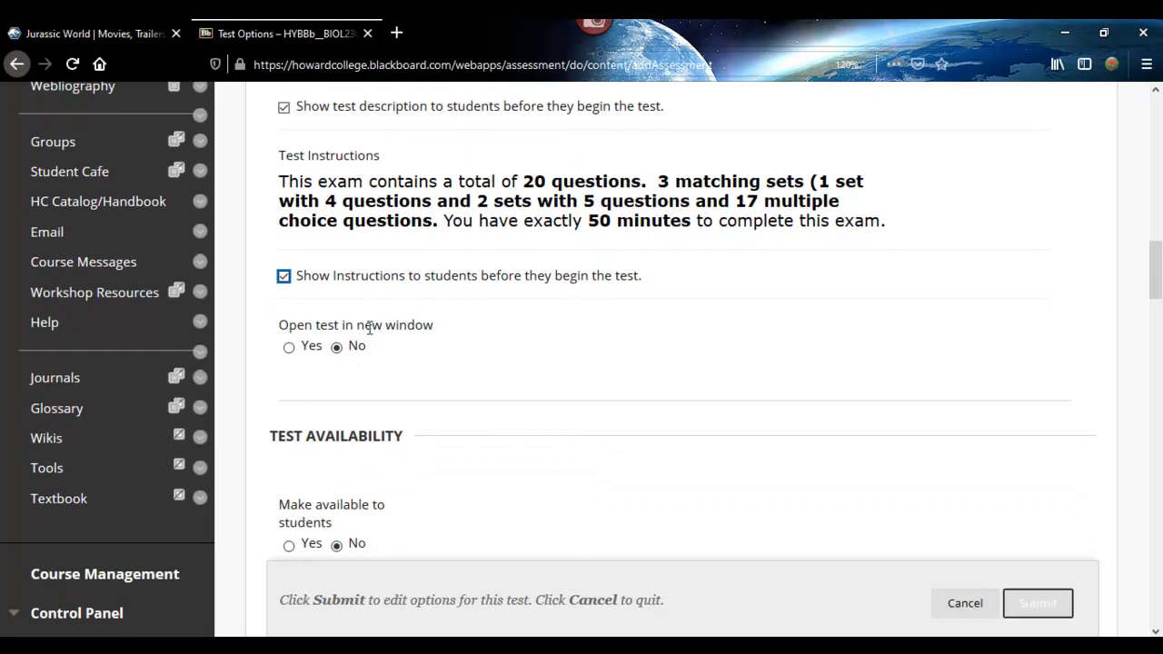
pyautogui.click(289, 348)
pyautogui.scroll(-5, 663, 441)
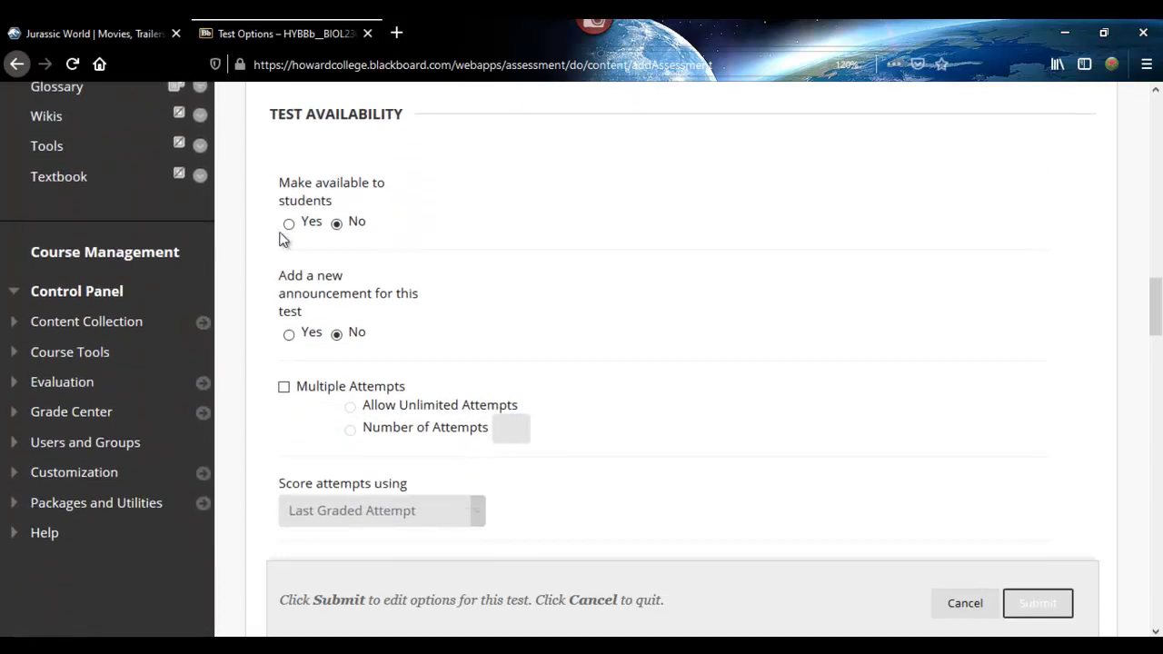
pyautogui.click(289, 227)
# Choose to add a new announcement for this test
pyautogui.scroll(-2, 478, 292)
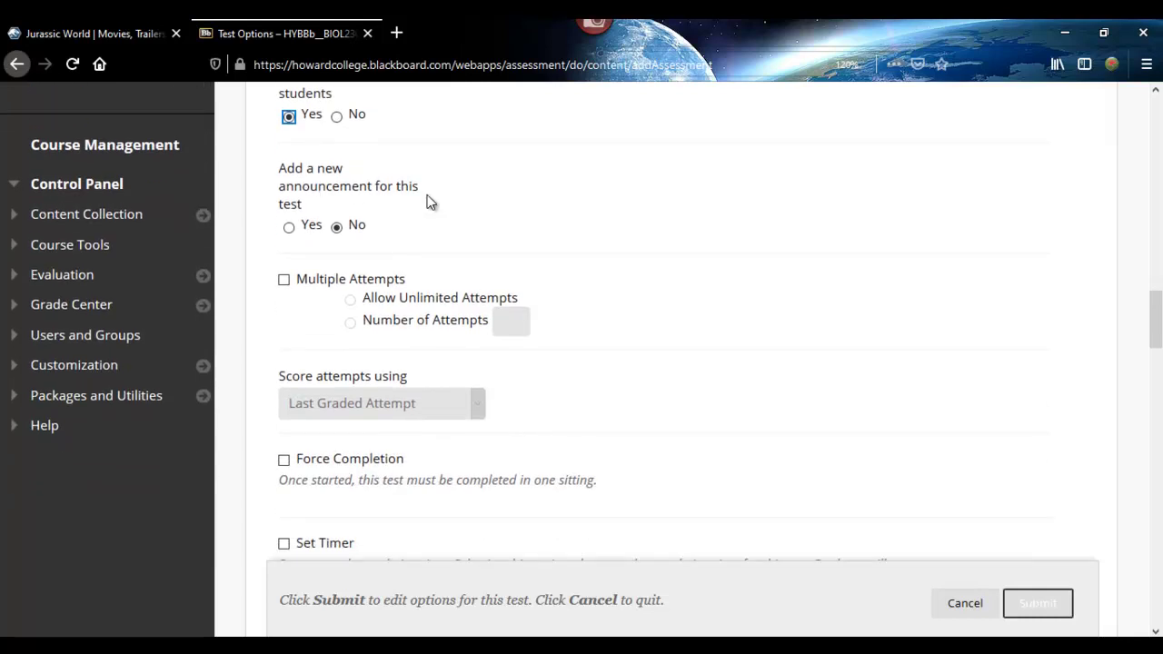
pyautogui.click(287, 227)
pyautogui.scroll(-2, 591, 257)
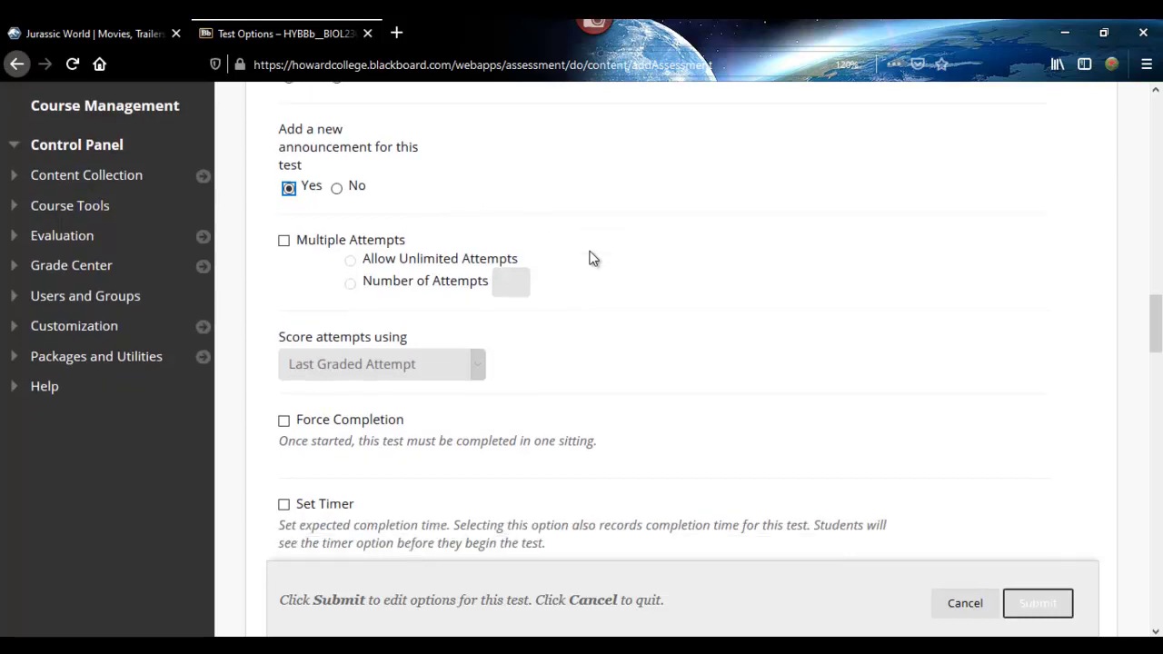
# Try allowing multiple attempts with the number of attempts set to 2, and turn Multiple Attempts back off
pyautogui.scroll(2, 441, 194)
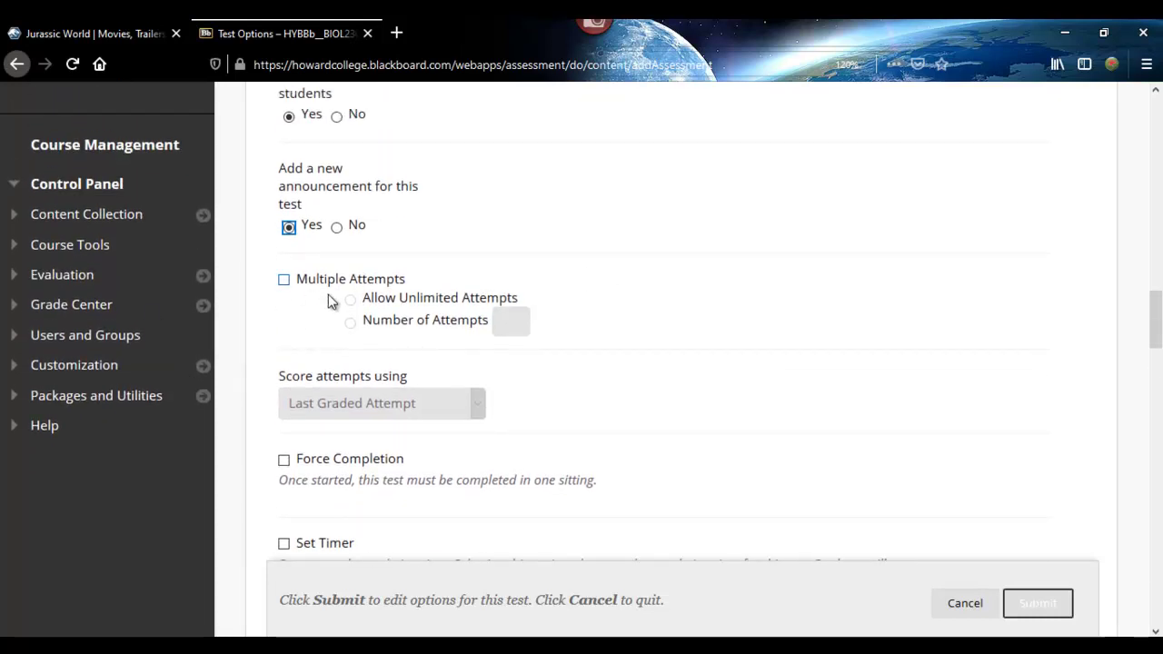
pyautogui.click(285, 280)
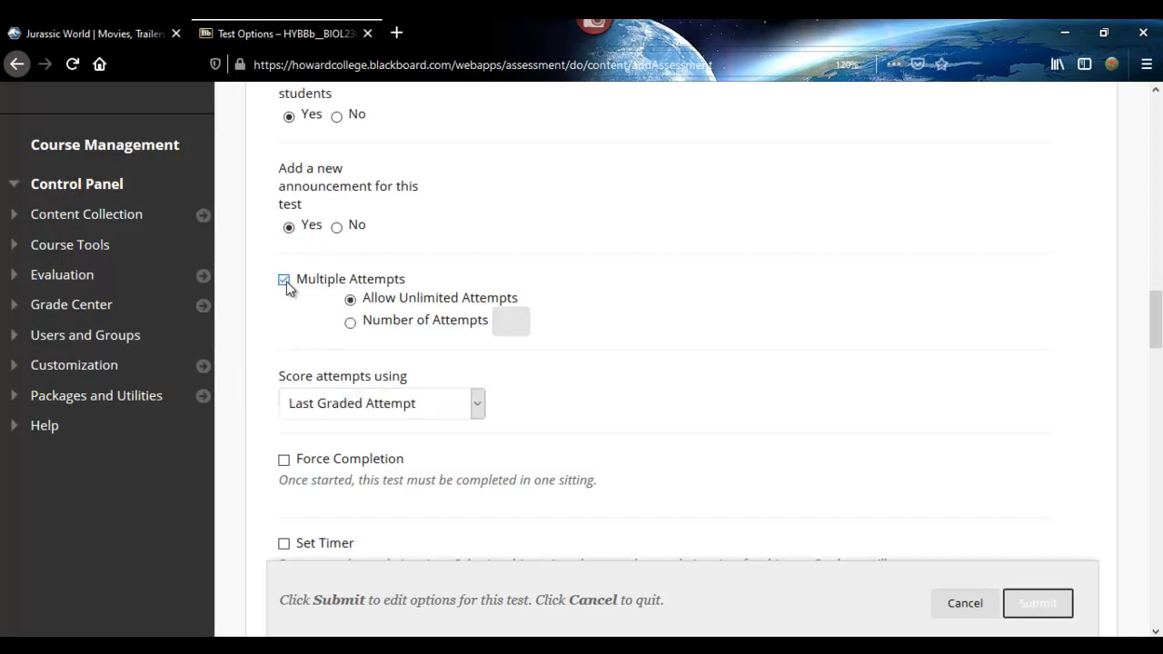
pyautogui.click(286, 280)
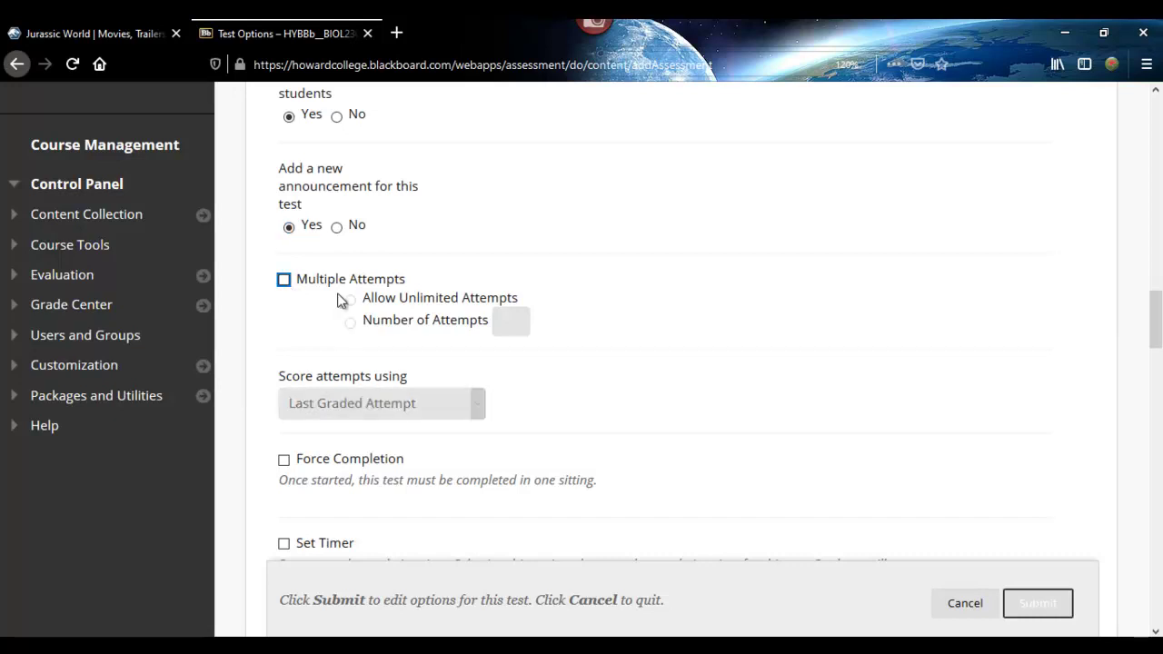
pyautogui.click(285, 280)
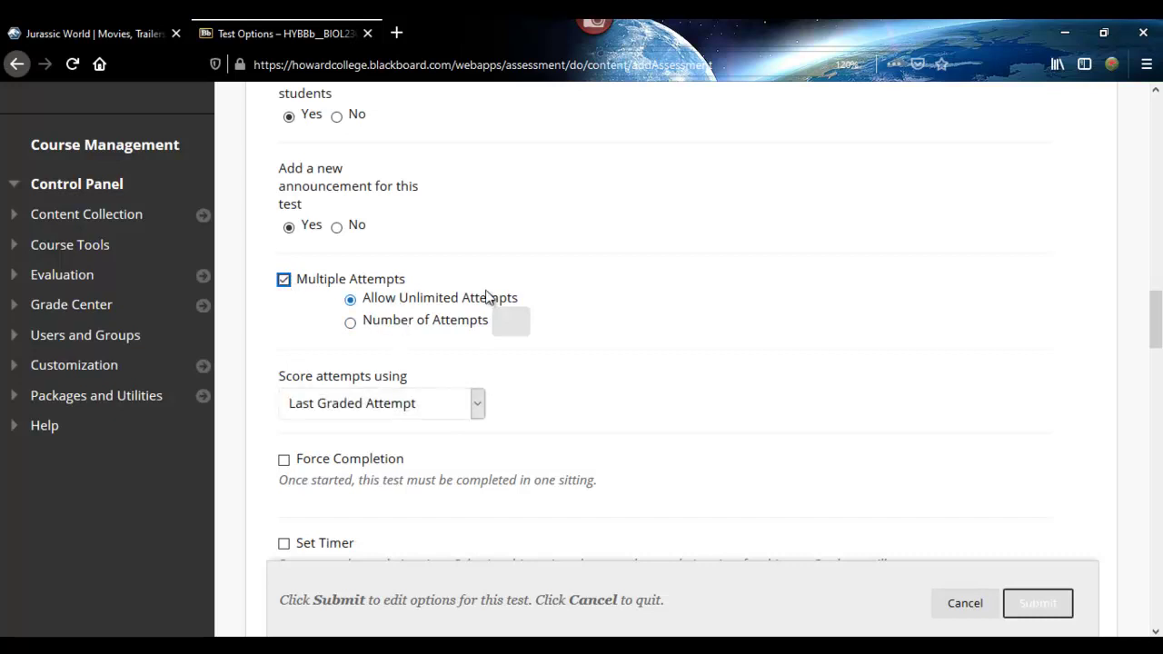
pyautogui.click(351, 323)
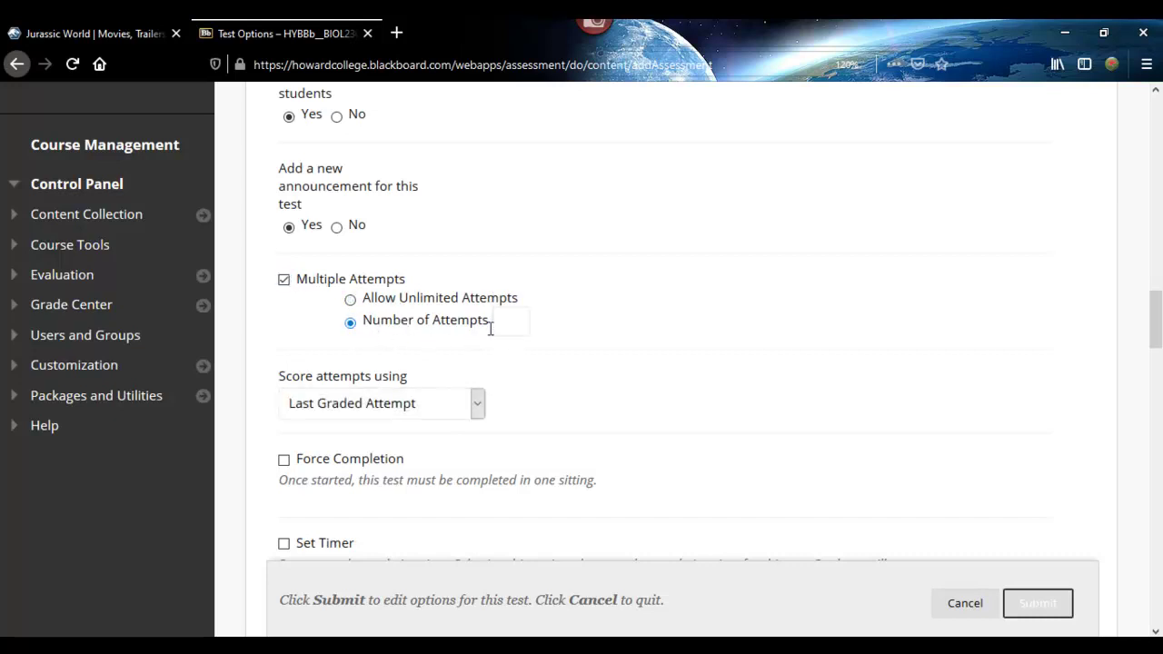
pyautogui.click(513, 322)
pyautogui.write('2')
pyautogui.click(679, 362)
pyautogui.click(284, 280)
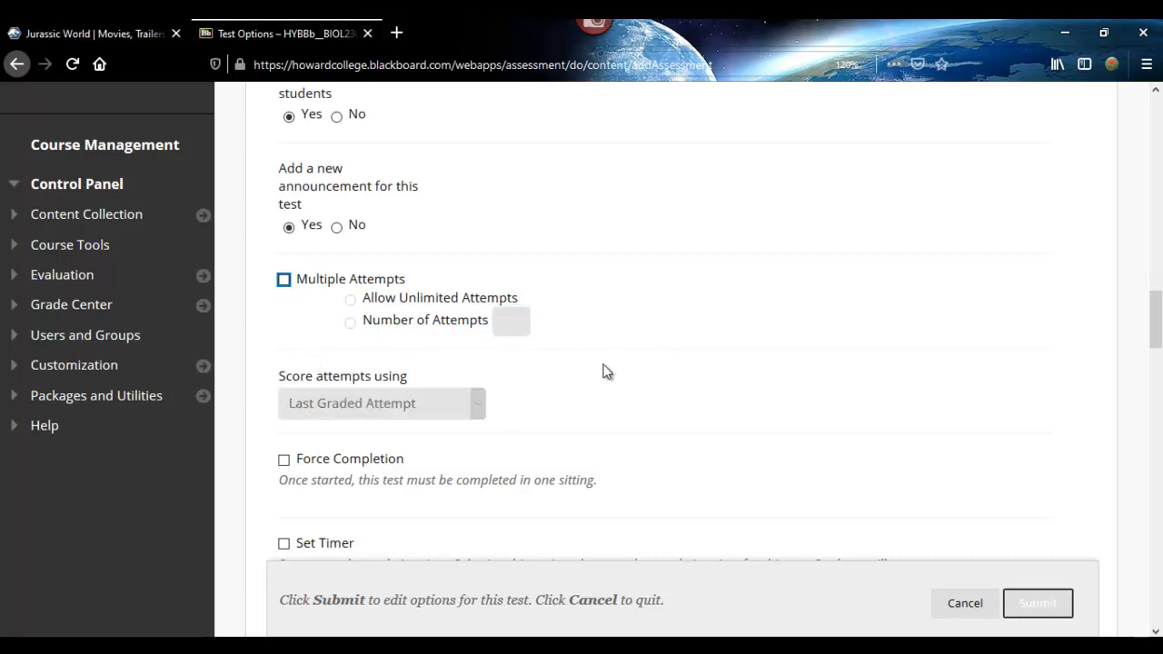
# Try requiring Force Completion for the test, and turn it back off
pyautogui.scroll(-2, 607, 371)
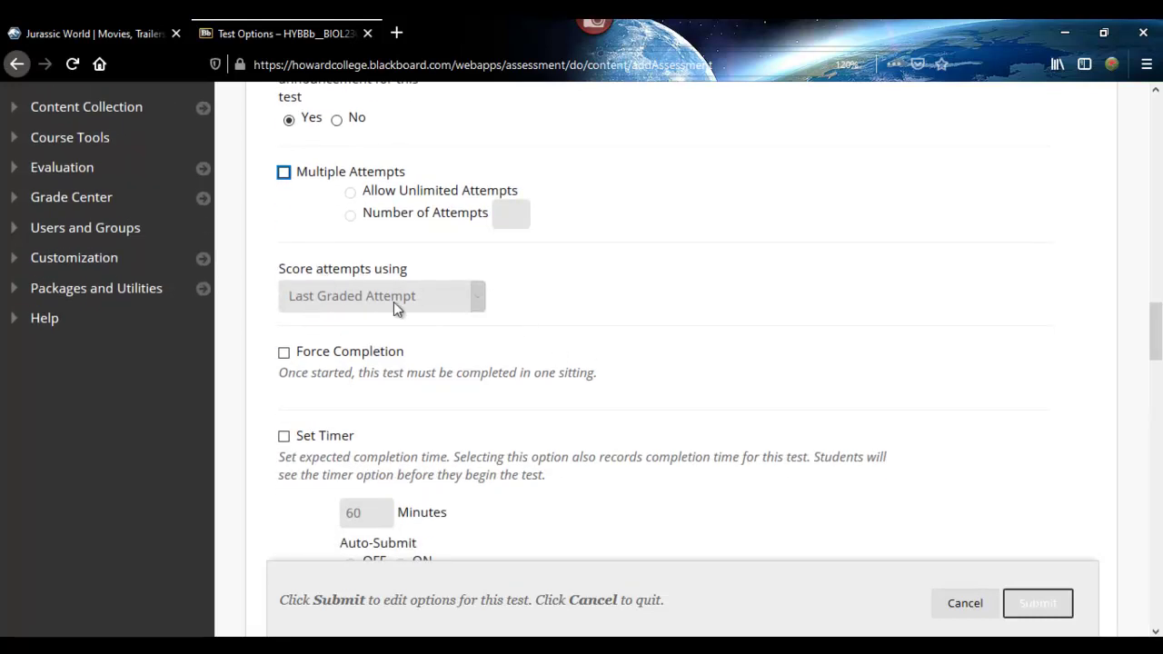
pyautogui.scroll(-2, 397, 318)
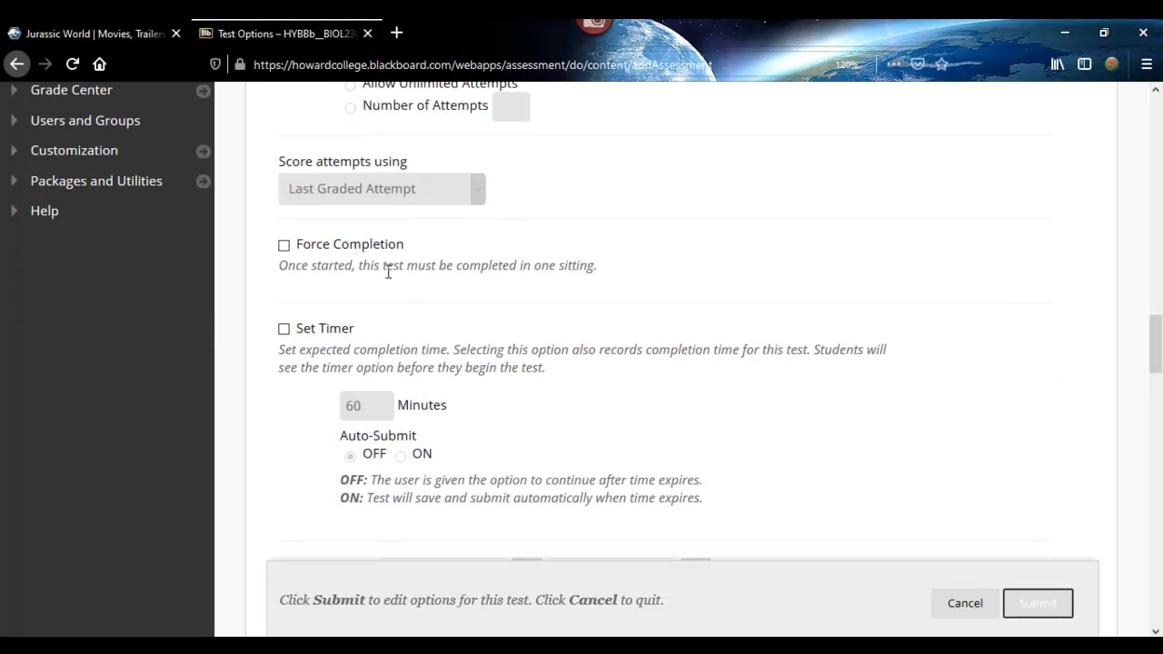
pyautogui.click(284, 246)
pyautogui.click(284, 246)
# Enable the test timer with a limit of 60 minutes
pyautogui.click(284, 331)
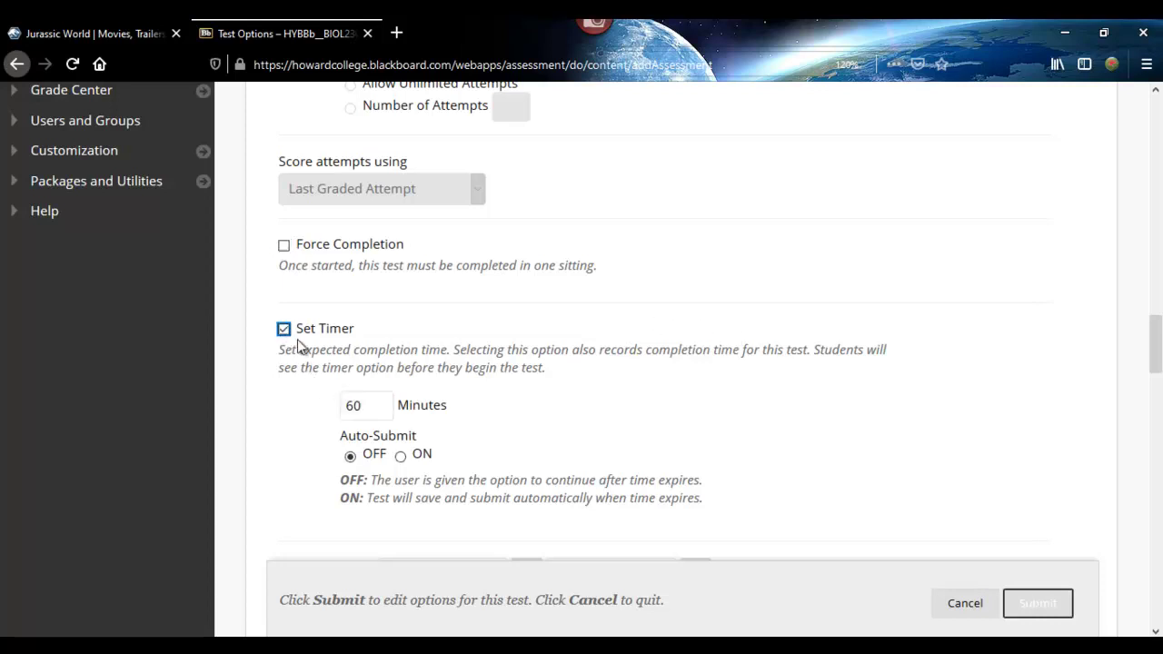
pyautogui.click(380, 405)
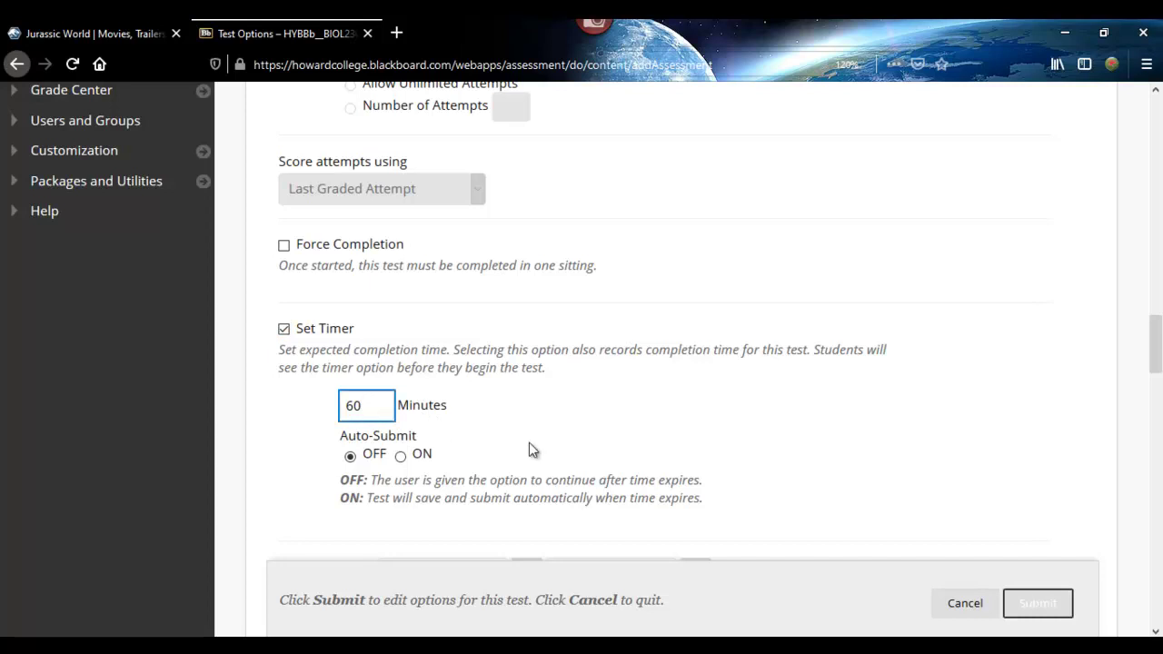
pyautogui.click(615, 442)
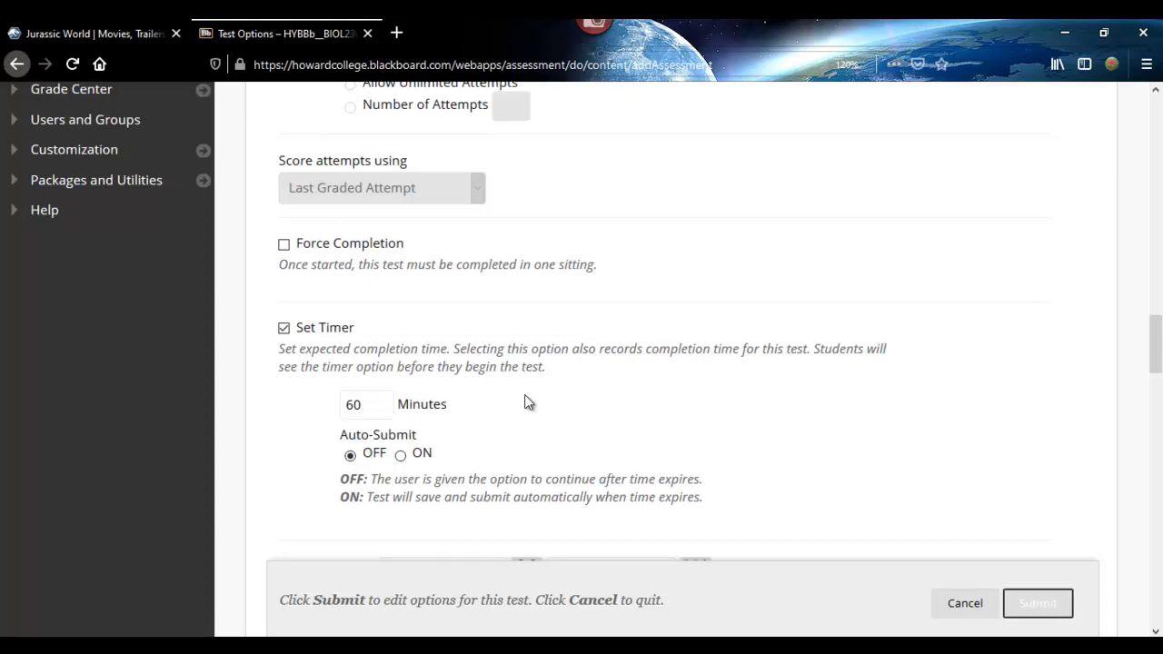
# Try switching the timer's Auto-Submit on, and return it to OFF
pyautogui.scroll(-2, 525, 397)
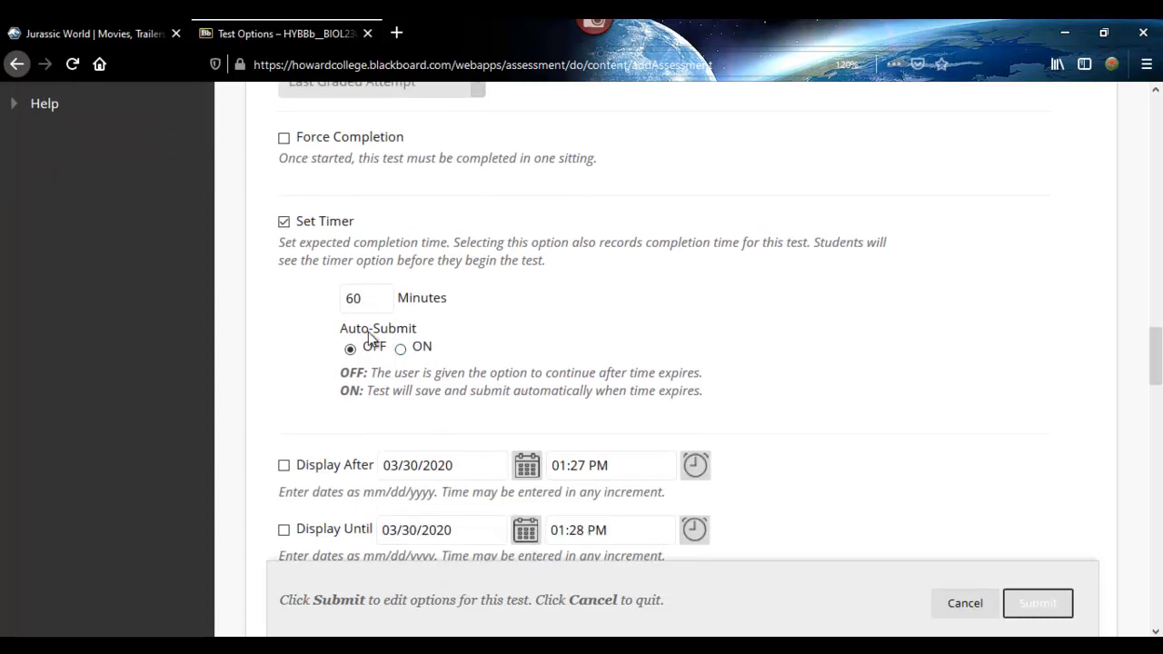
pyautogui.click(401, 351)
pyautogui.click(350, 349)
pyautogui.click(380, 356)
pyautogui.scroll(2, 669, 372)
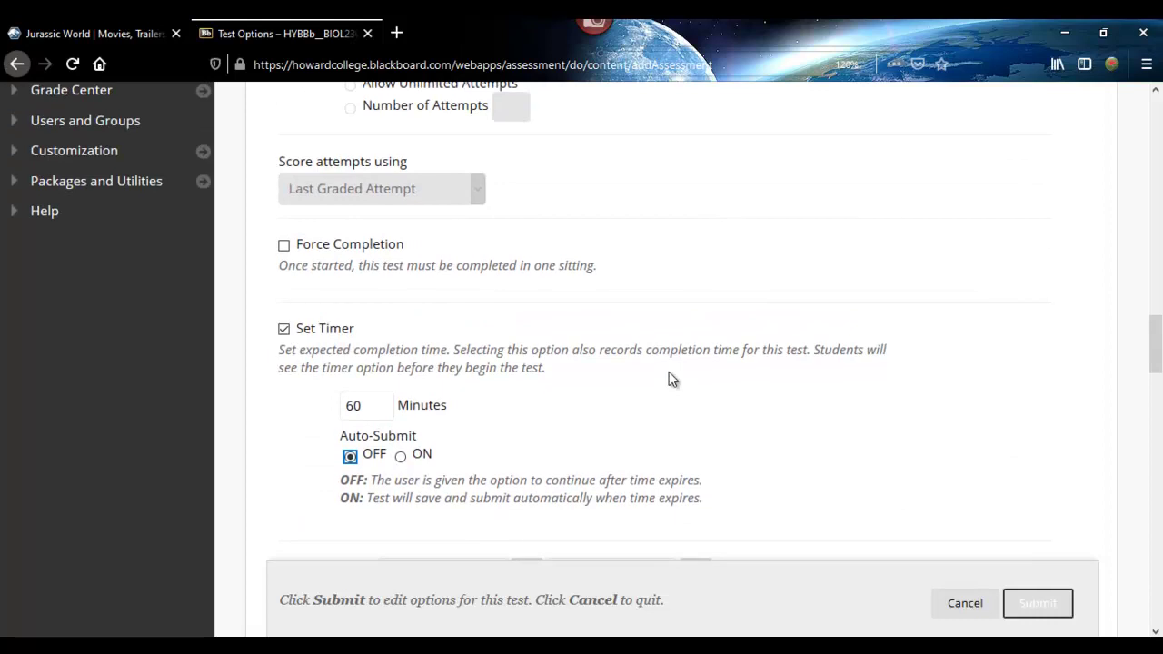
pyautogui.scroll(-2, 669, 371)
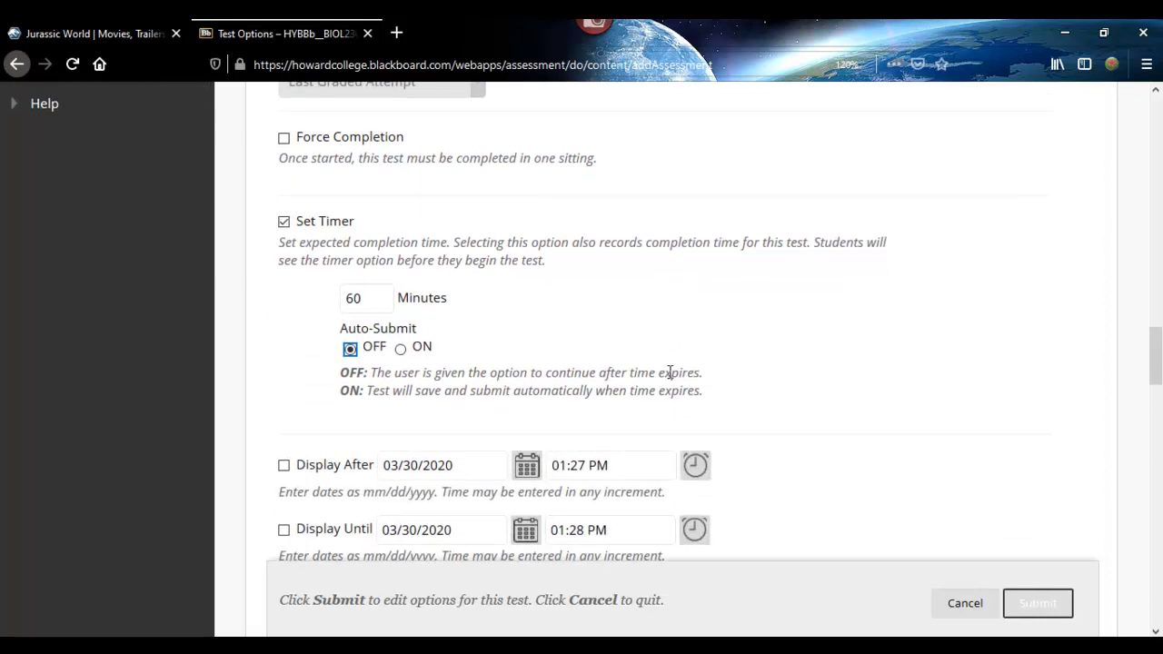
# Try combining Force Completion with Auto-Submit ON, and switch both options back off
pyautogui.scroll(4, 842, 354)
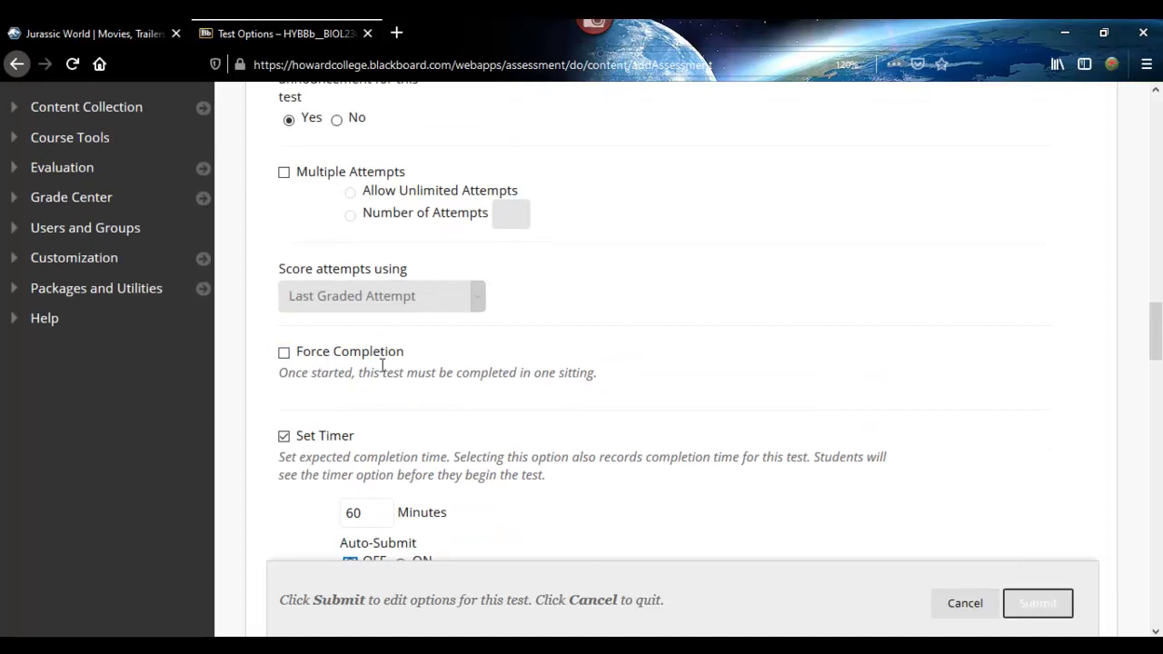
pyautogui.click(283, 353)
pyautogui.scroll(-2, 341, 450)
pyautogui.click(400, 457)
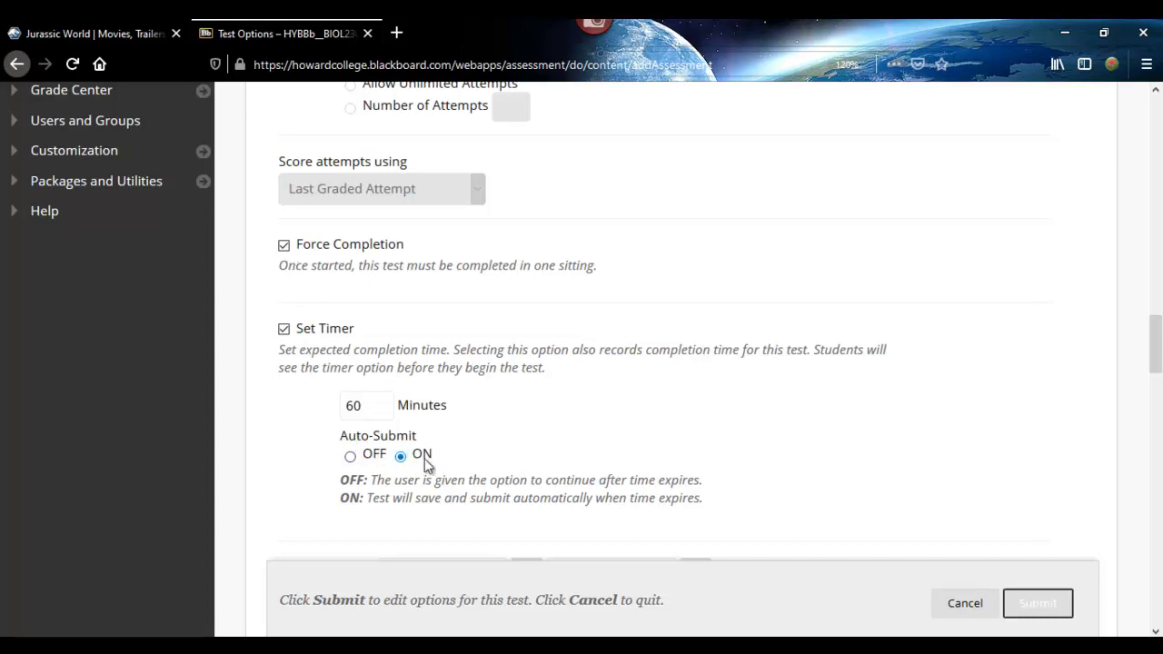
pyautogui.click(351, 457)
pyautogui.click(284, 246)
pyautogui.click(695, 416)
pyautogui.scroll(1, 758, 364)
pyautogui.scroll(-1, 758, 363)
# Set the test to display after 03/30/2020 at the end of the day, 11:59 PM
pyautogui.scroll(-5, 740, 354)
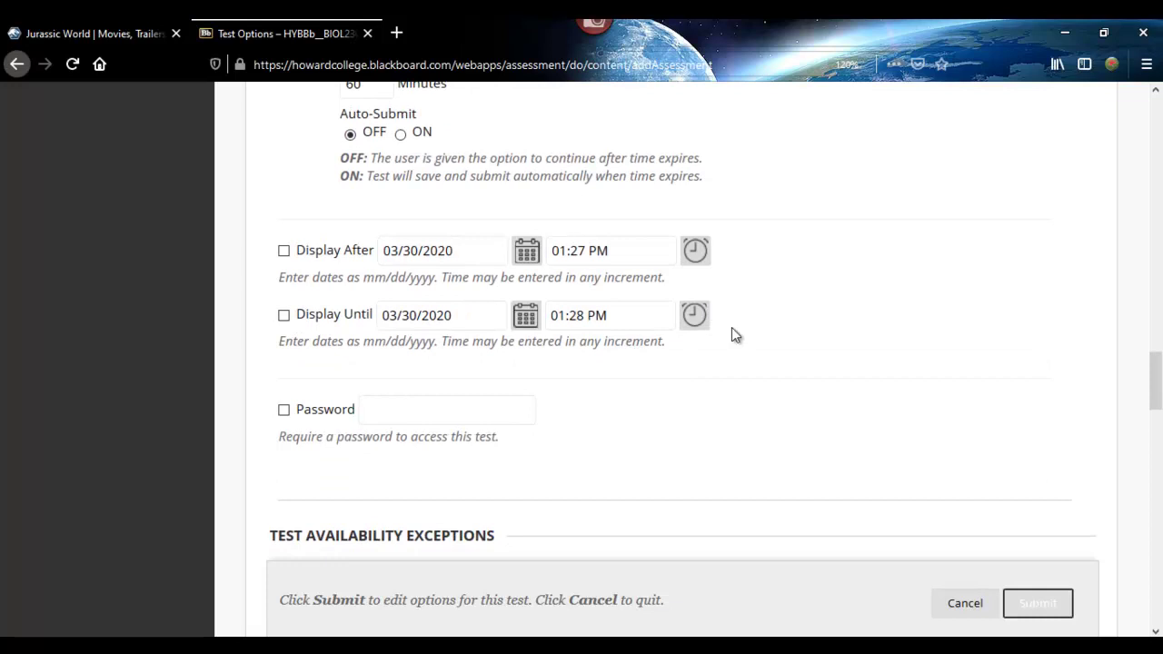
pyautogui.scroll(2, 717, 327)
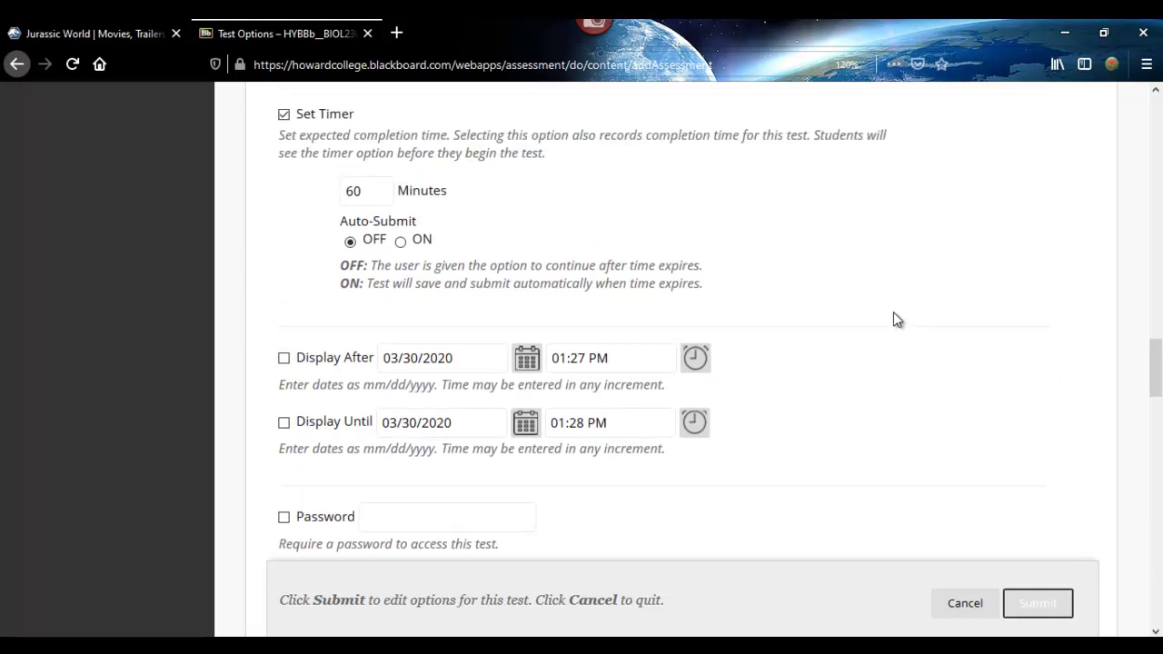
pyautogui.click(285, 358)
pyautogui.click(694, 358)
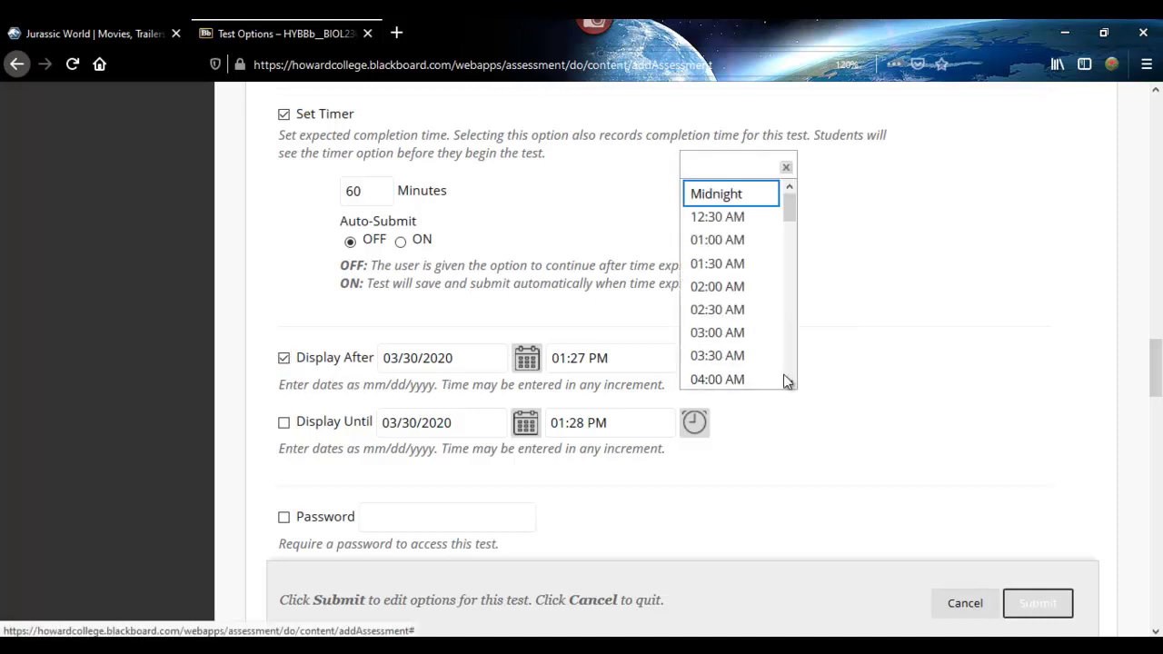
pyautogui.scroll(-15, 787, 379)
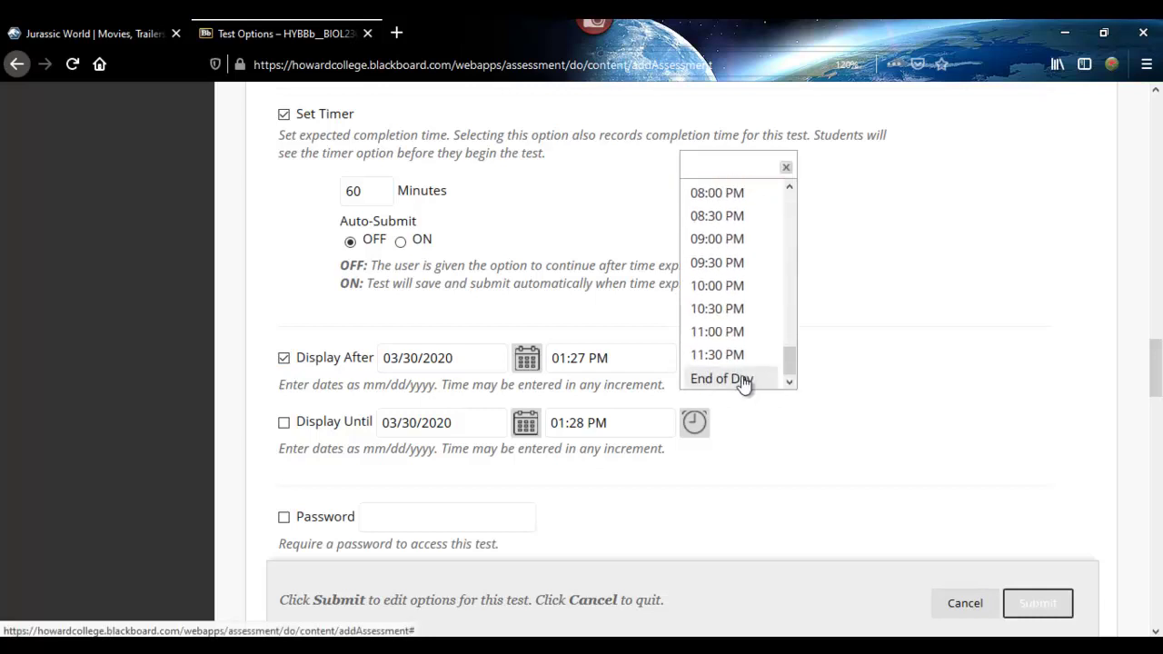
pyautogui.click(743, 379)
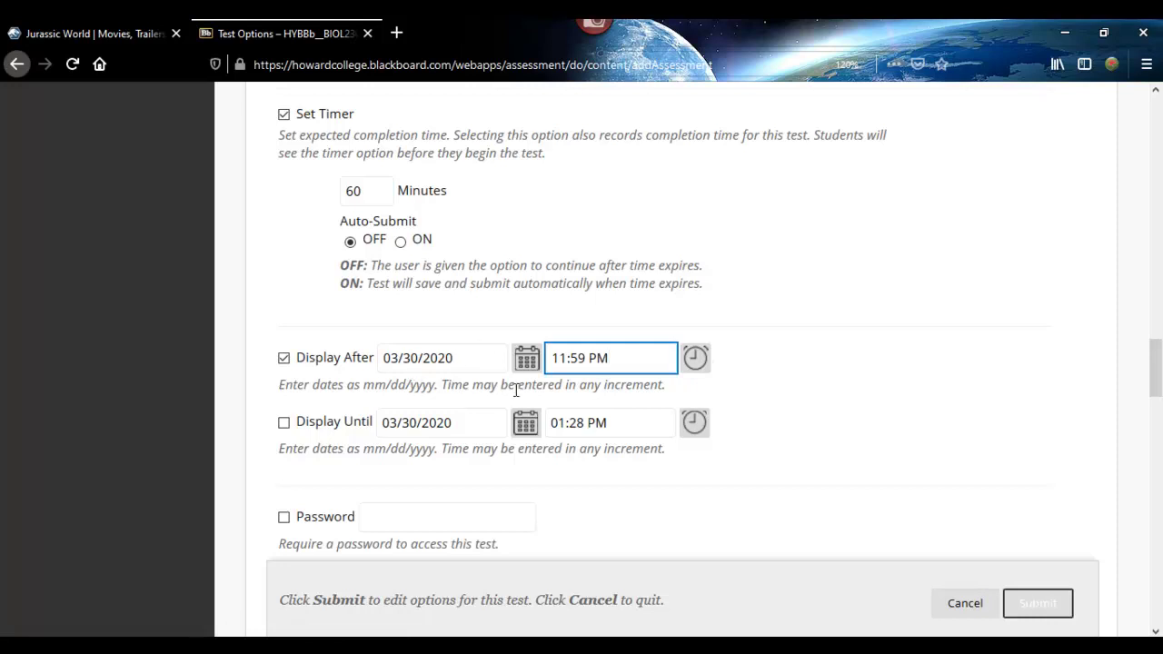
pyautogui.click(625, 358)
# Set the test to display until 03/31/2020 at 11:59 PM
pyautogui.scroll(-2, 500, 411)
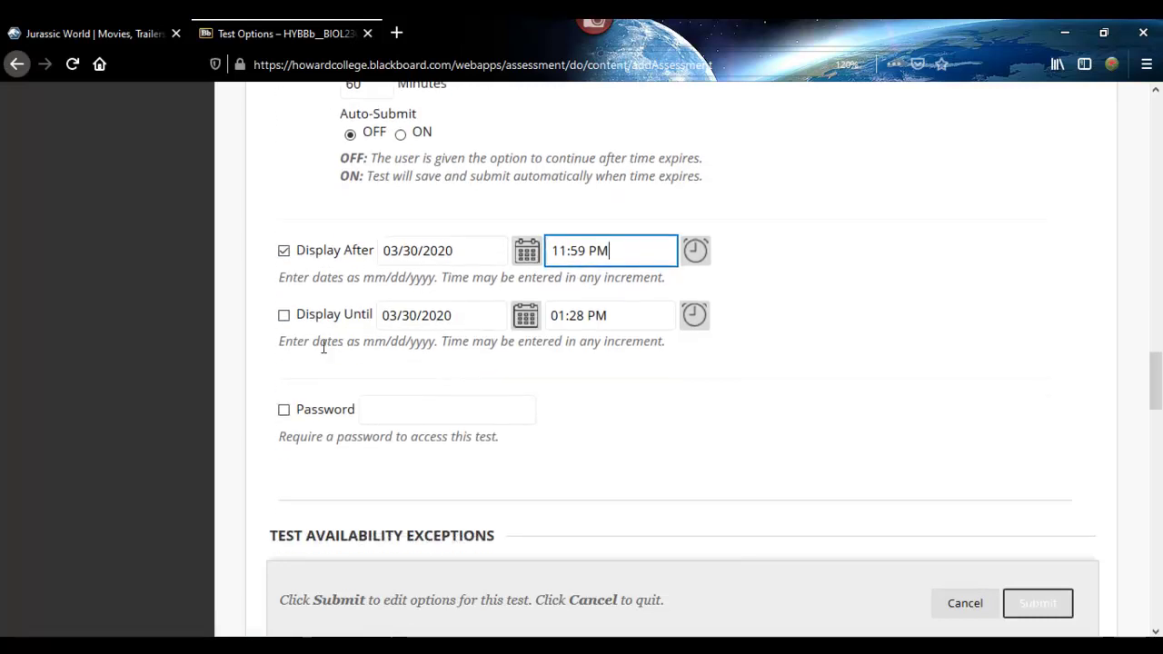
pyautogui.click(283, 315)
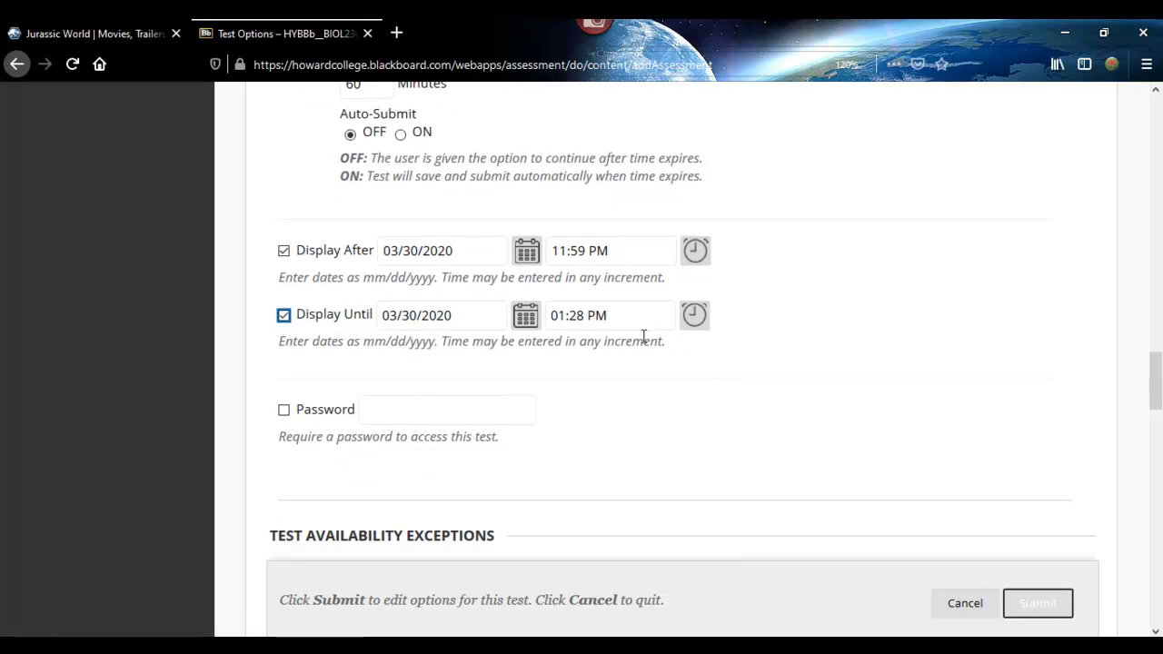
pyautogui.click(694, 318)
pyautogui.scroll(-15, 791, 333)
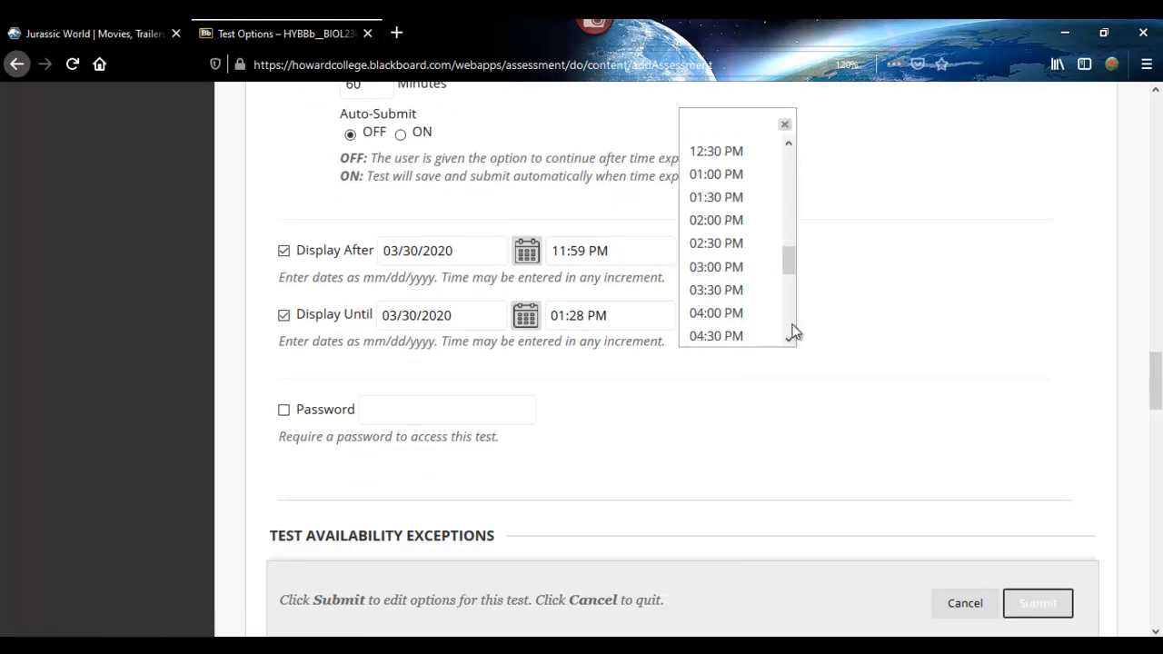
pyautogui.click(758, 337)
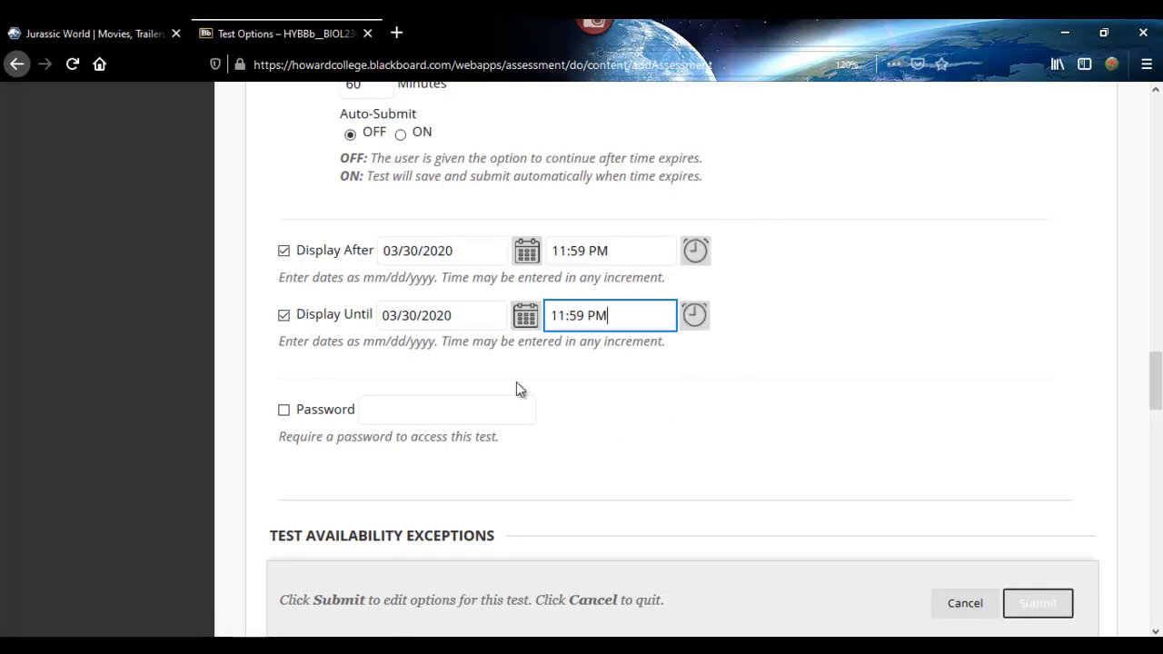
pyautogui.click(525, 315)
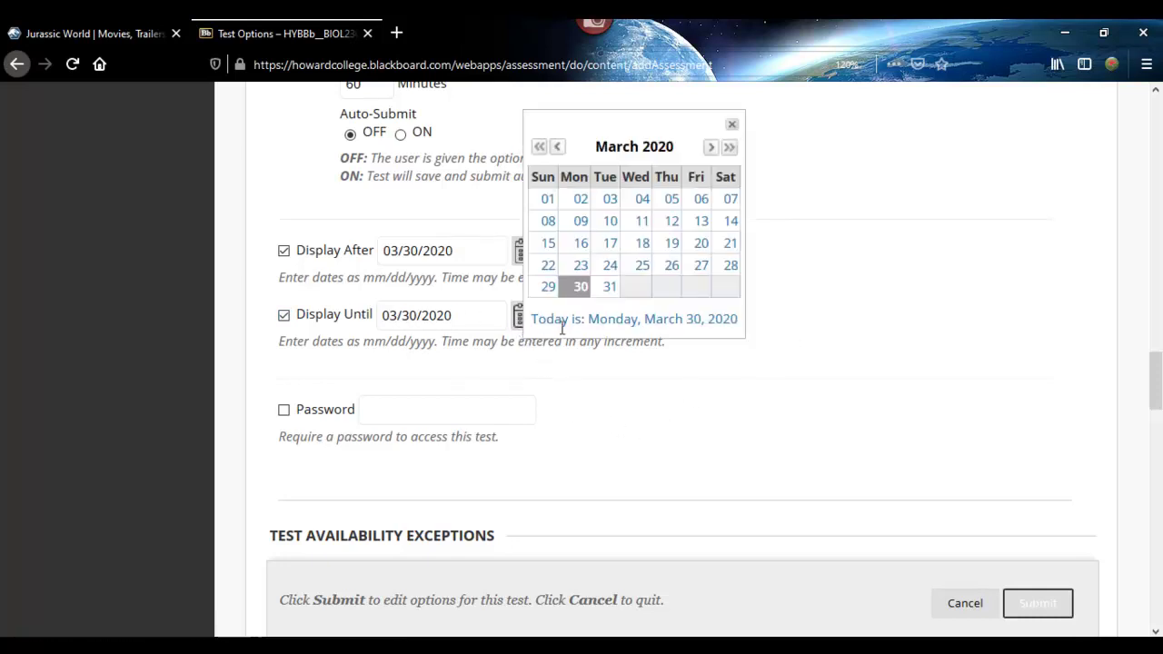
pyautogui.click(600, 293)
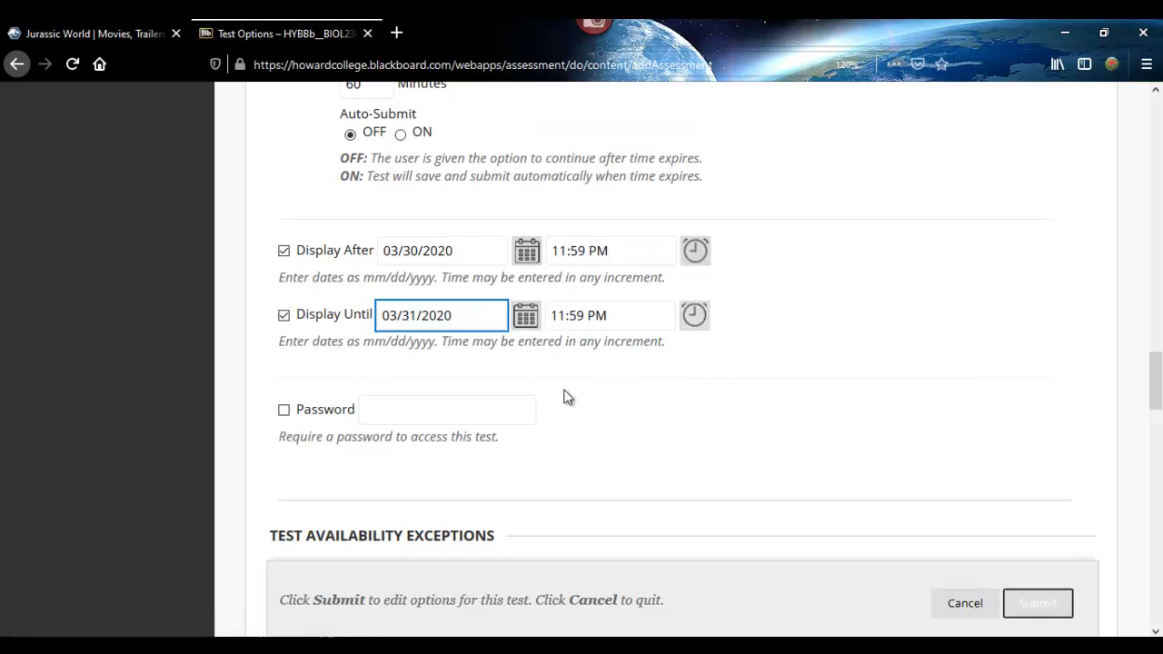
# Enable a due date for the test and set it to 03/31/2020 at 11:59 PM
pyautogui.scroll(-2, 563, 398)
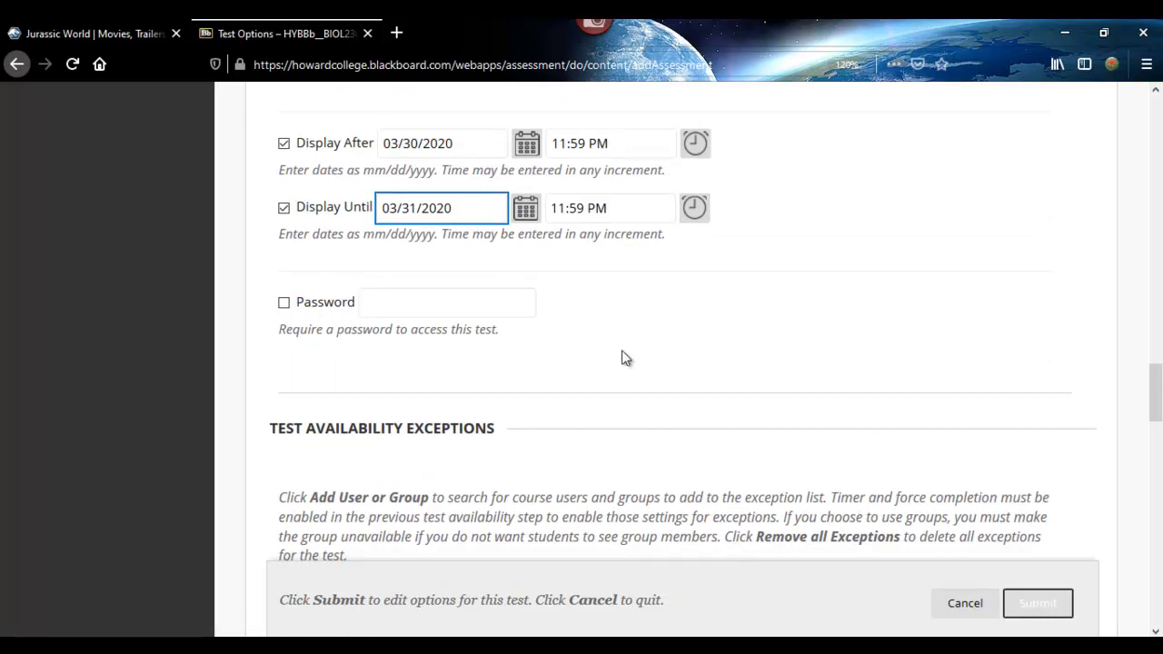
pyautogui.scroll(-2, 623, 355)
pyautogui.scroll(-5, 621, 357)
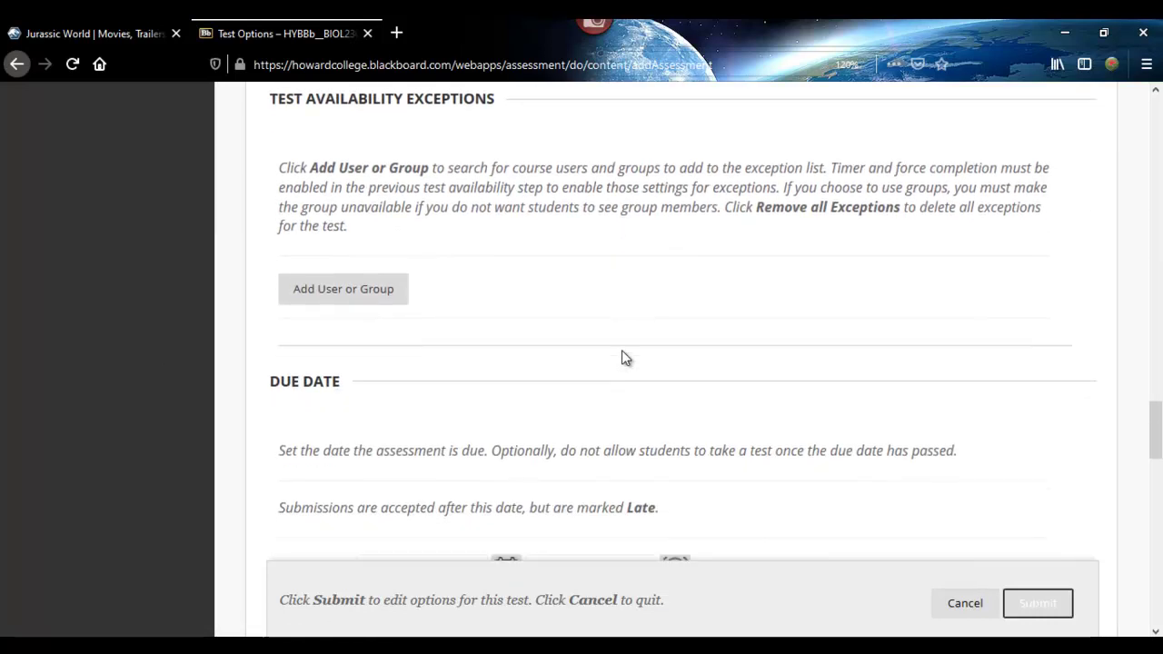
pyautogui.scroll(-2, 622, 349)
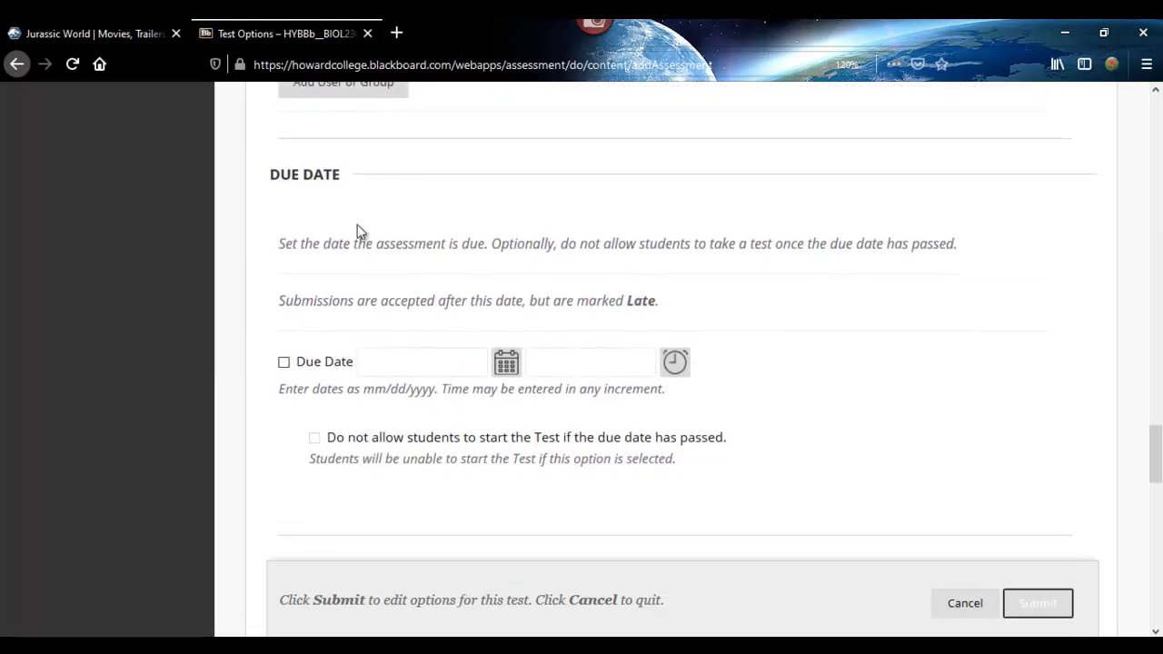
pyautogui.click(283, 361)
pyautogui.click(674, 363)
pyautogui.scroll(-10, 774, 373)
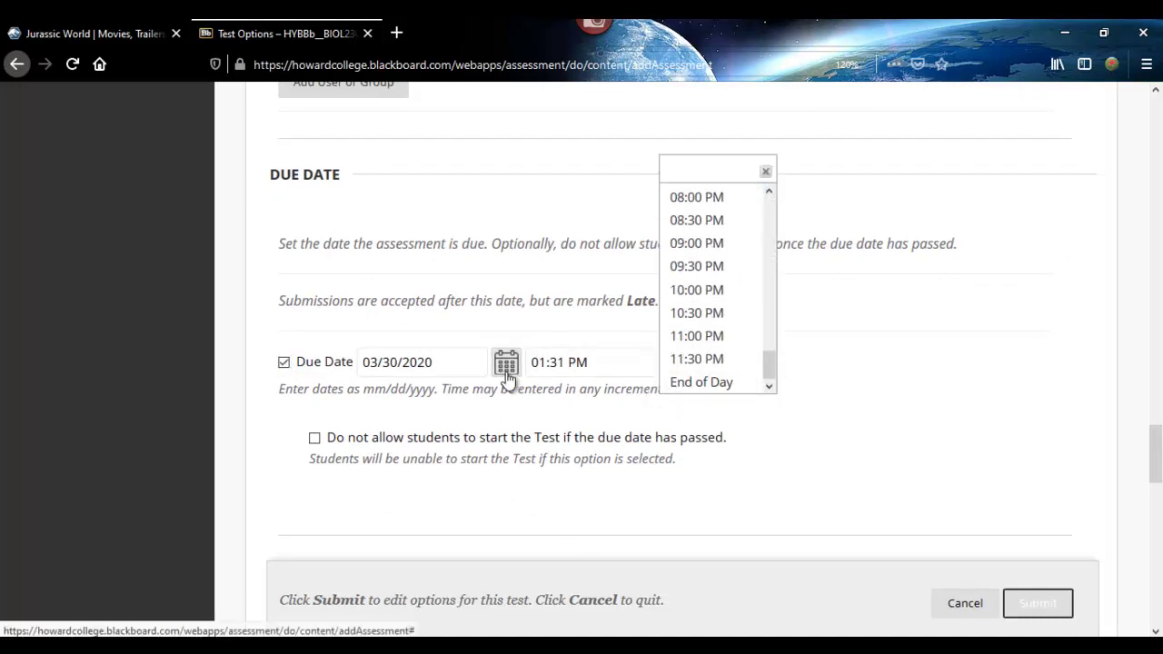
pyautogui.click(693, 384)
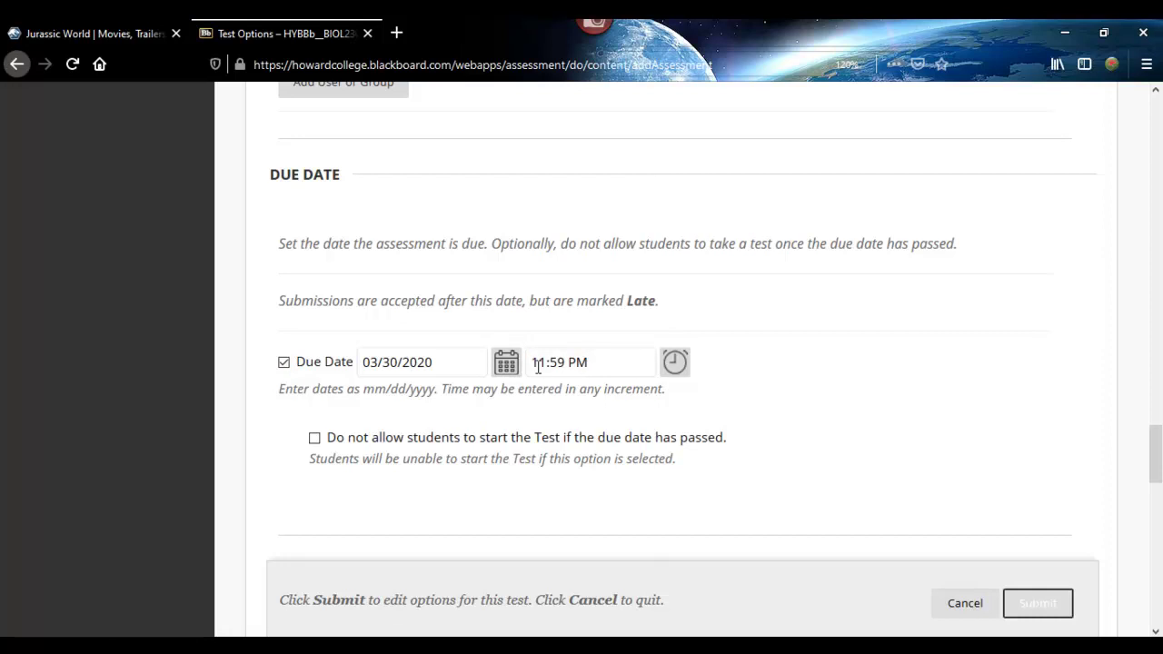
pyautogui.click(506, 364)
pyautogui.click(588, 334)
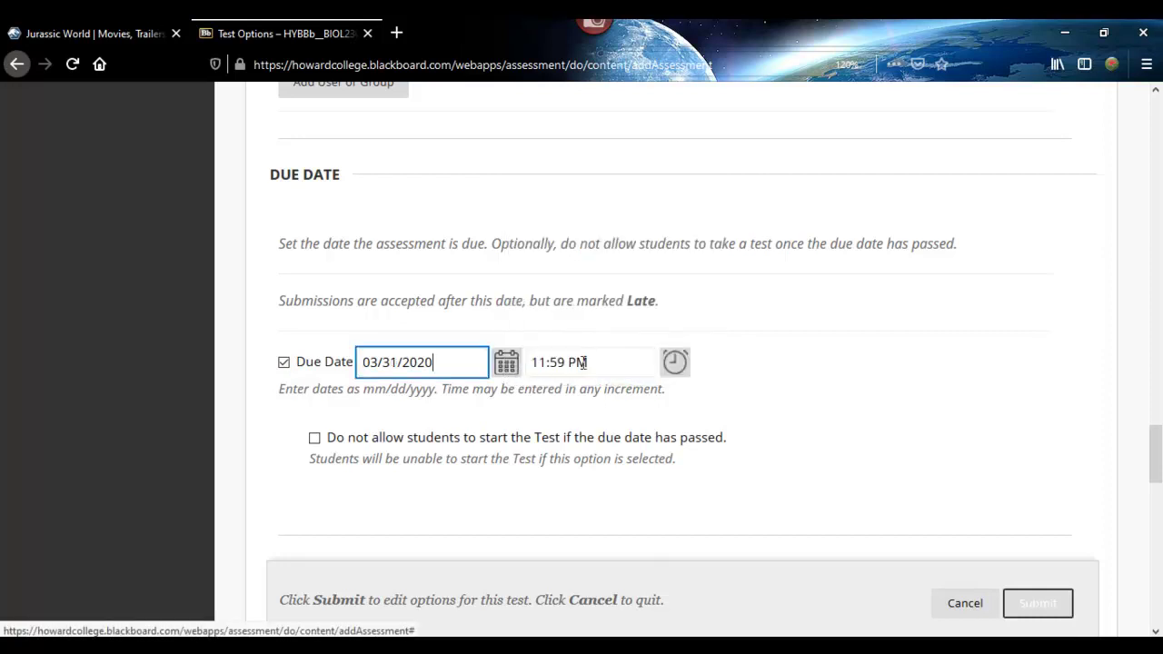
pyautogui.click(464, 358)
# Change the test's Display Until date to 04/01/2020
pyautogui.scroll(8, 634, 389)
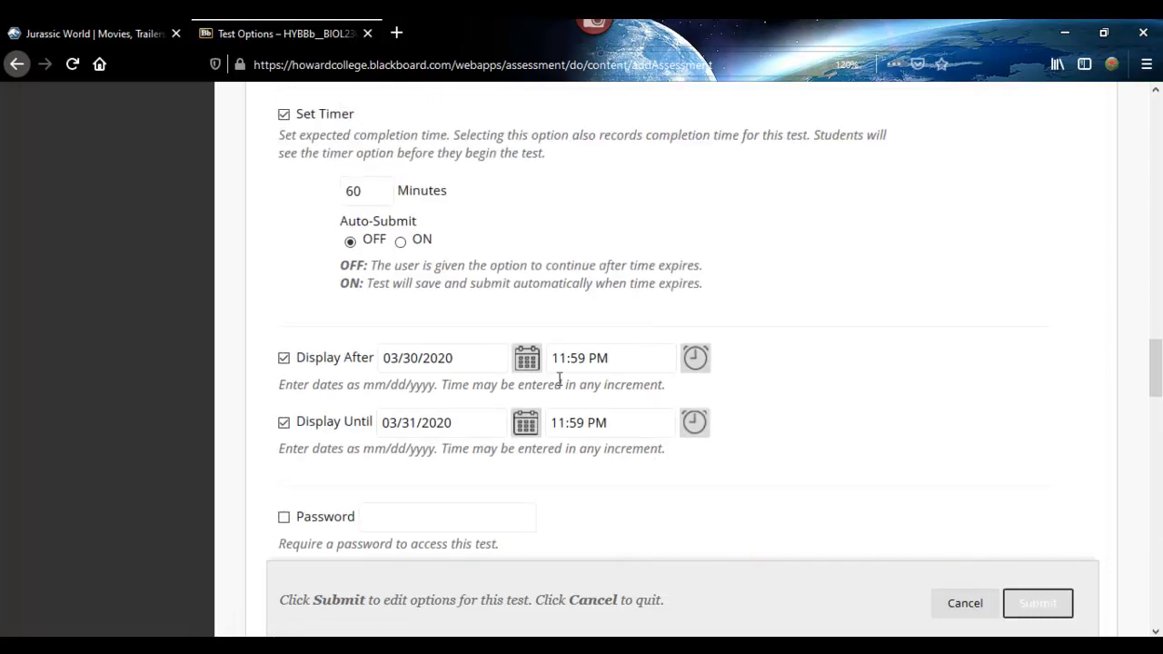
pyautogui.scroll(-8, 435, 441)
pyautogui.click(458, 461)
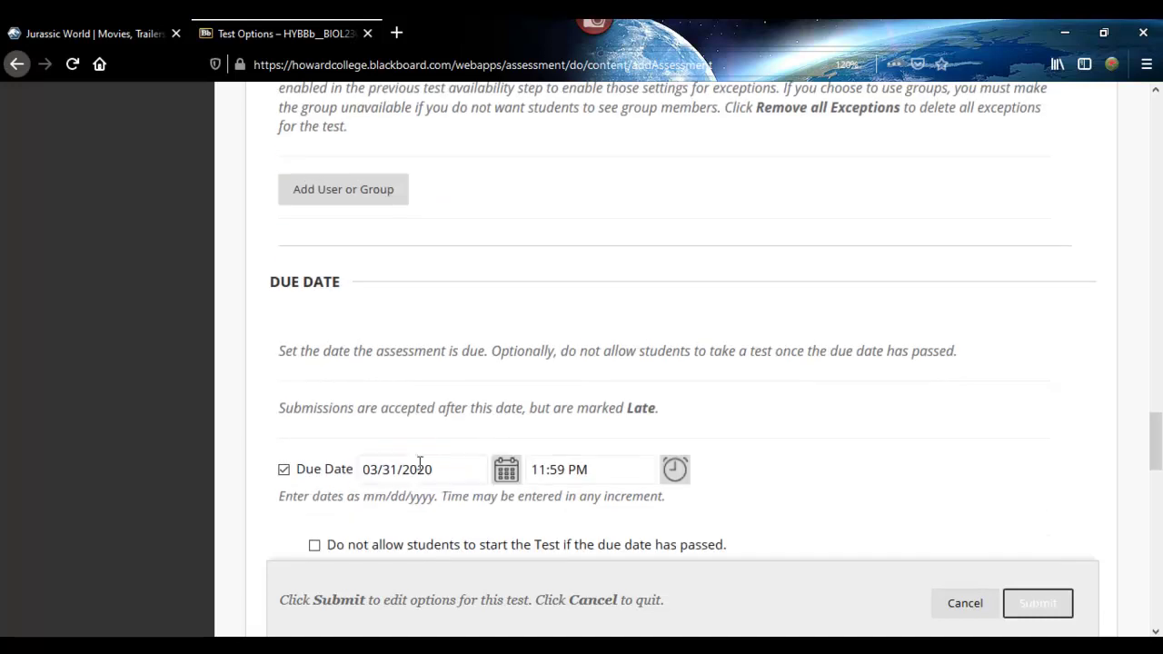
pyautogui.scroll(6, 867, 422)
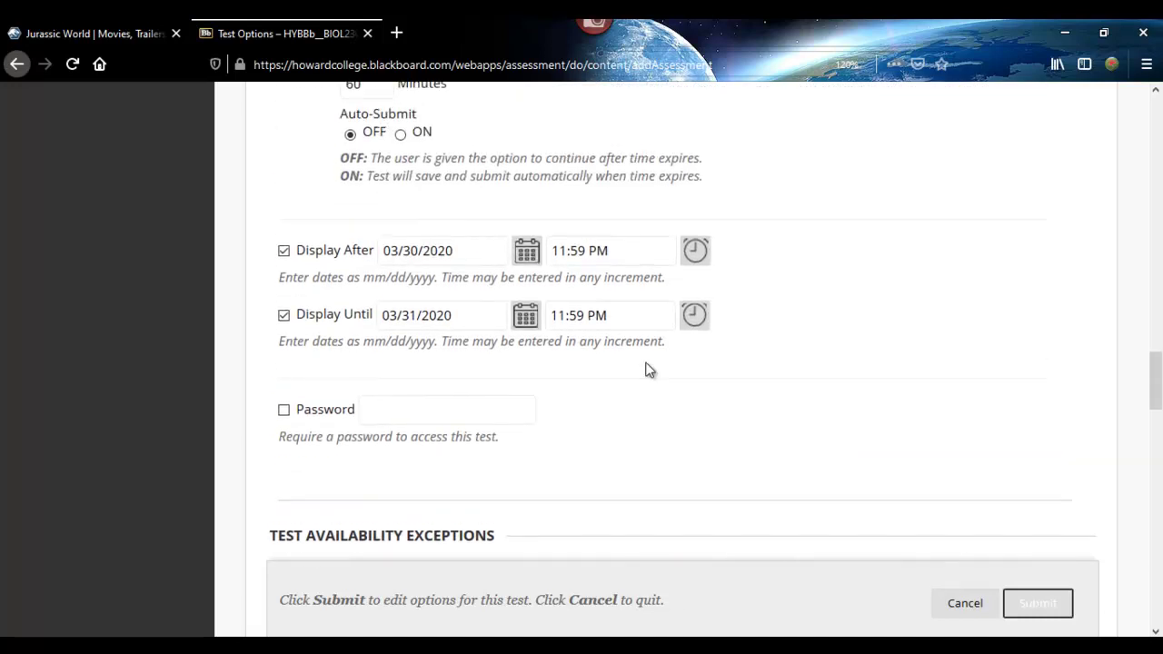
pyautogui.click(526, 317)
pyautogui.click(710, 146)
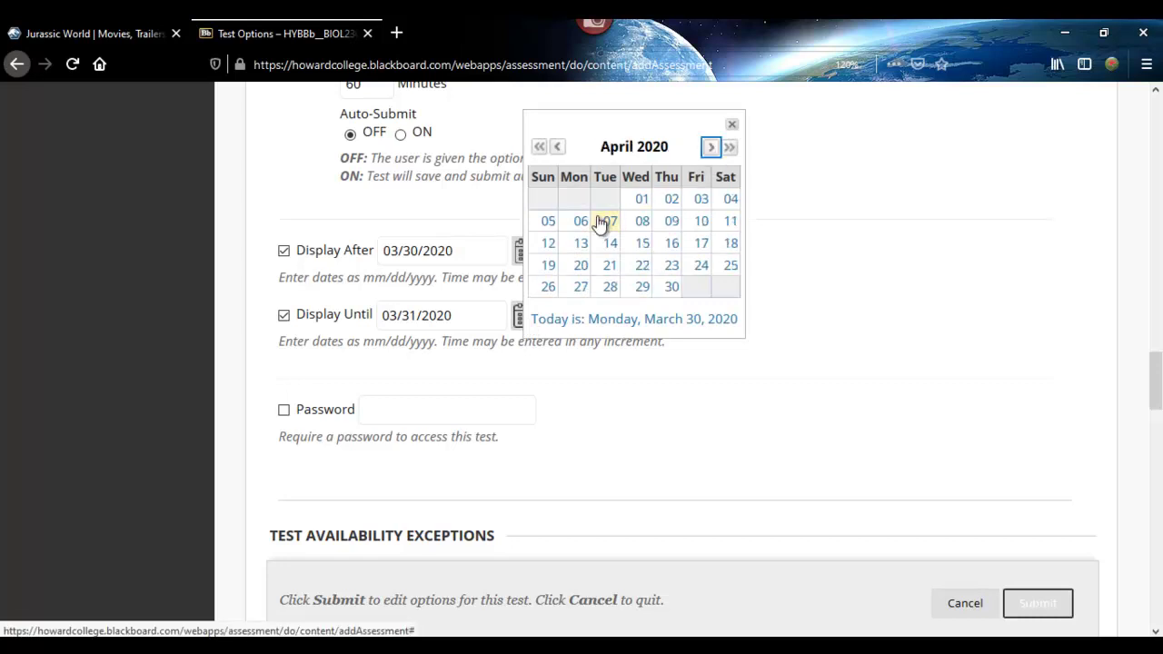
pyautogui.click(642, 200)
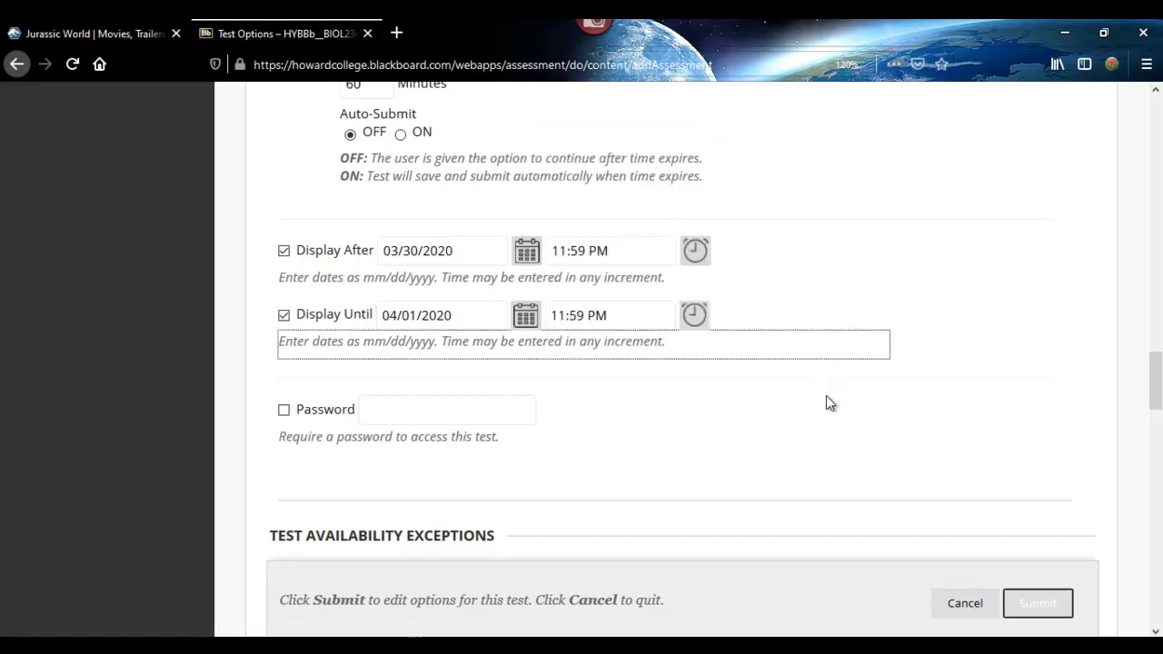
pyautogui.scroll(-6, 828, 392)
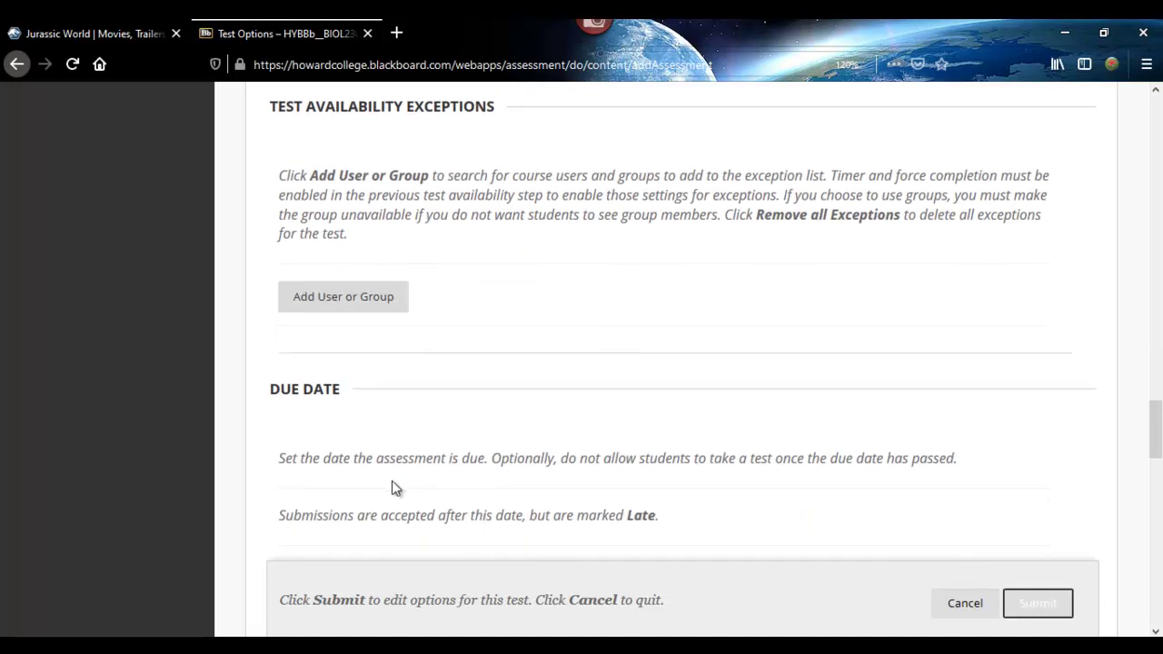
pyautogui.scroll(5, 600, 512)
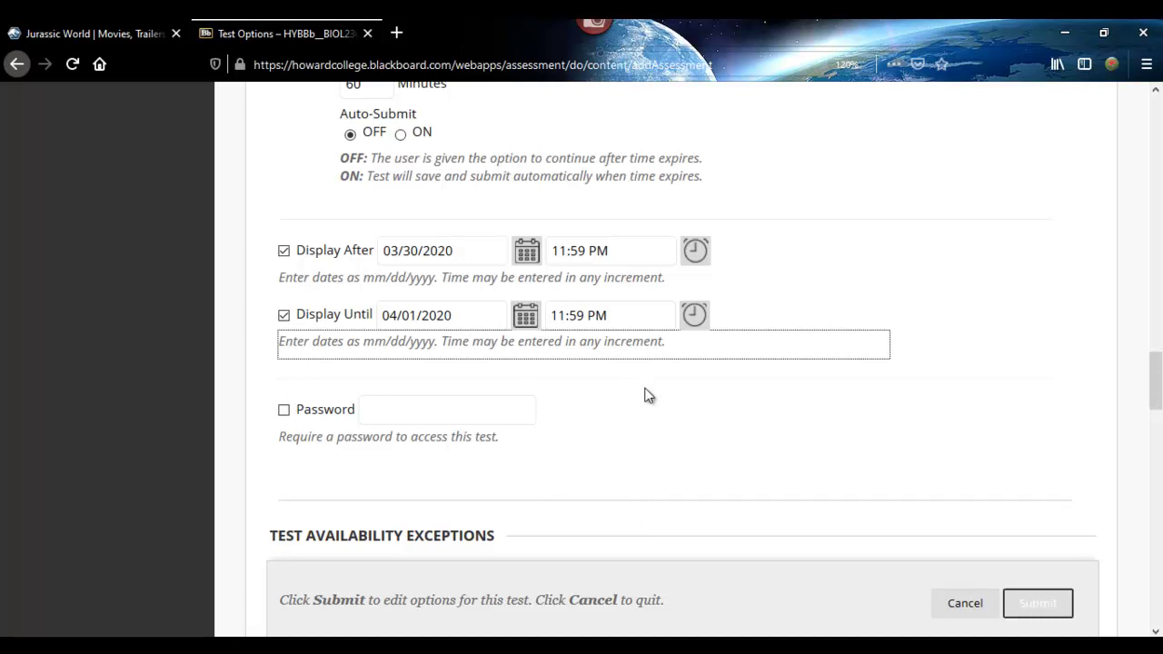
pyautogui.scroll(-5, 710, 375)
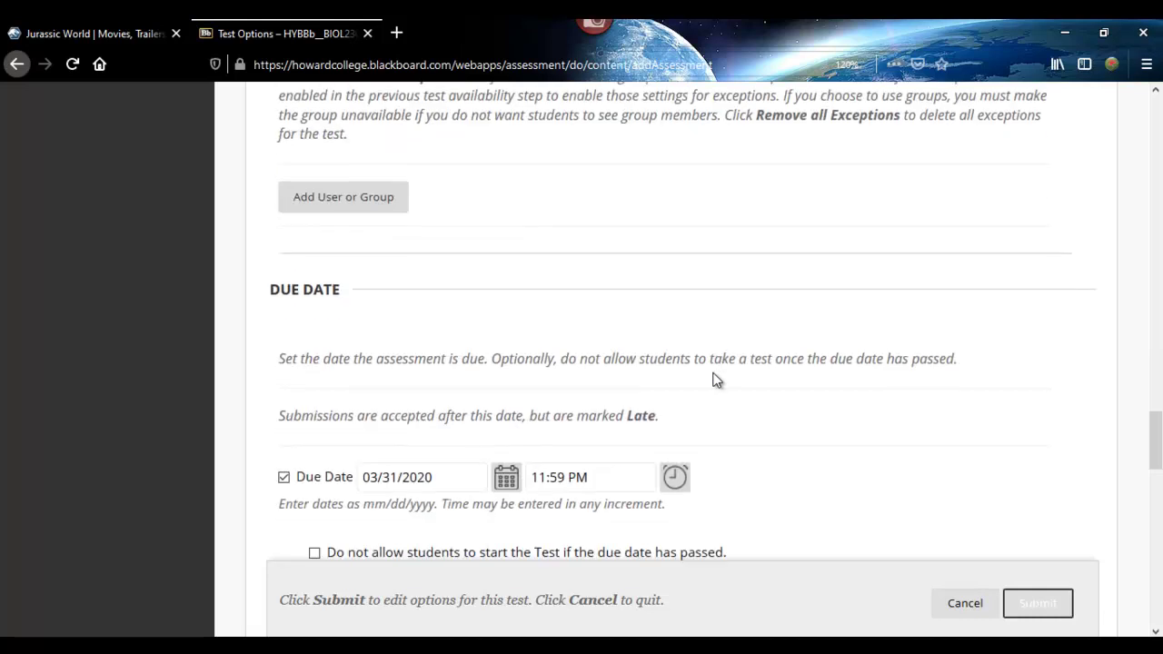
# Set the test's Display Until date to 03/31/2020 so that it matches the due date
pyautogui.scroll(-3, 714, 380)
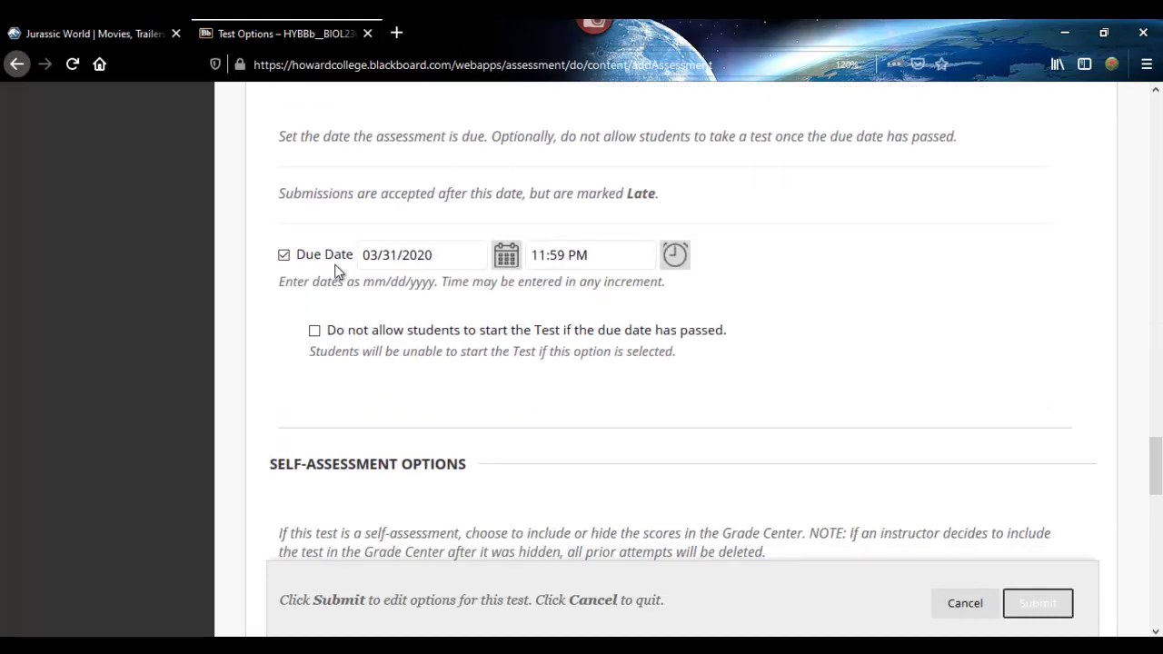
pyautogui.scroll(10, 560, 385)
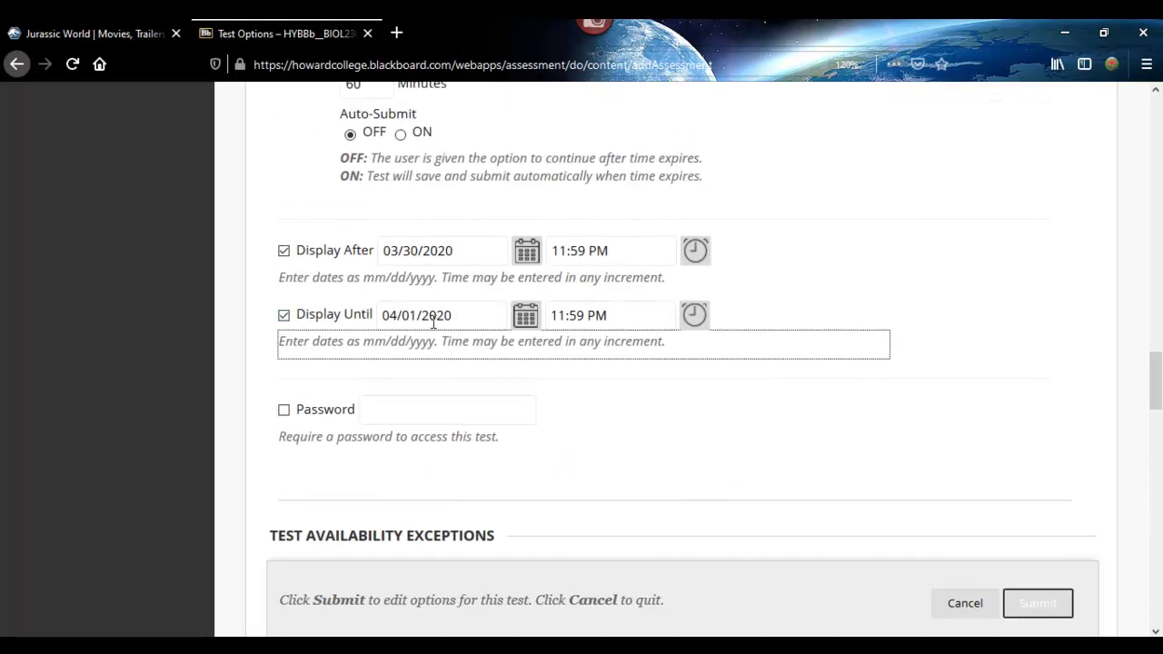
pyautogui.click(525, 315)
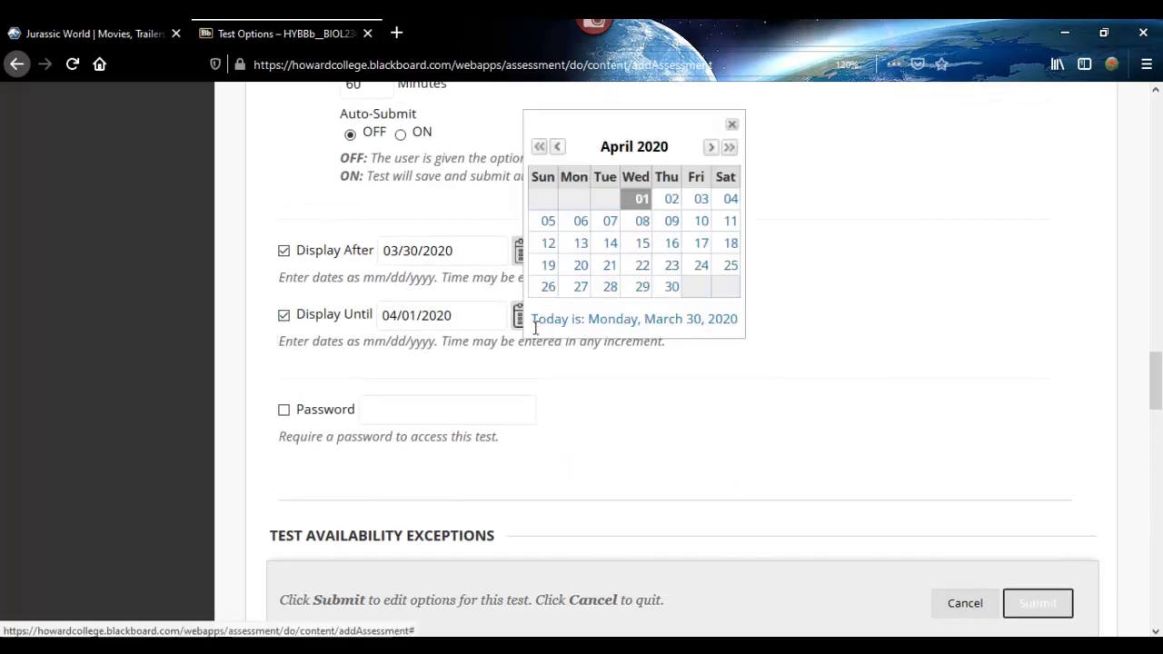
pyautogui.click(557, 147)
pyautogui.click(608, 287)
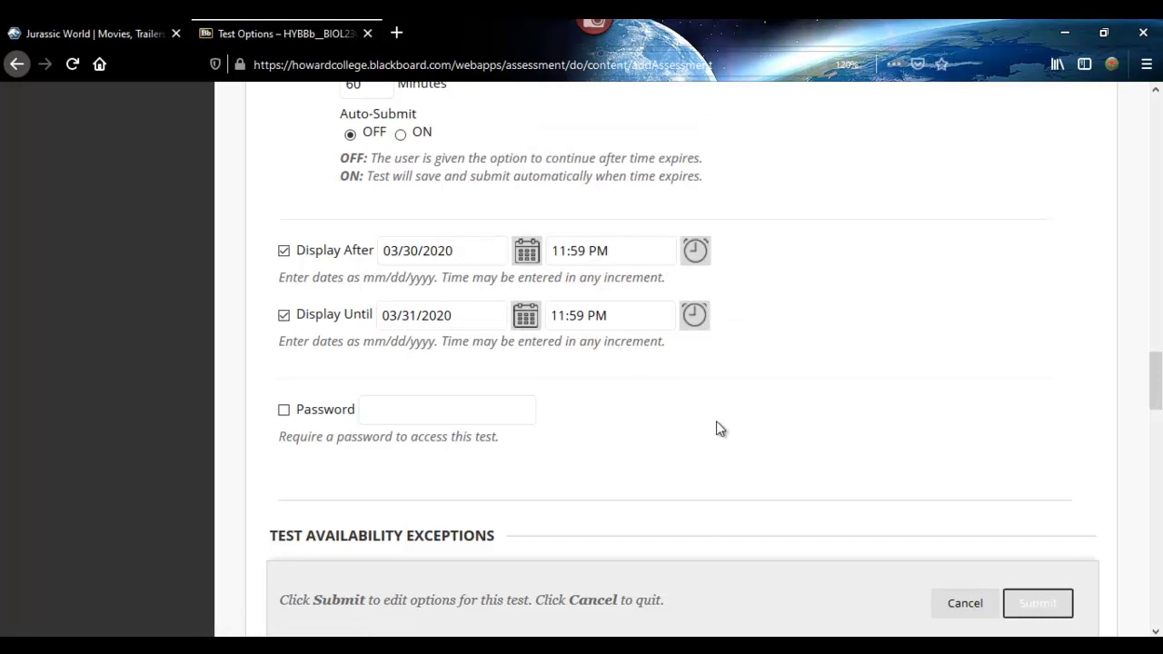
# Prevent students from starting the test if the due date has passed
pyautogui.scroll(-5, 716, 427)
pyautogui.scroll(-4, 732, 414)
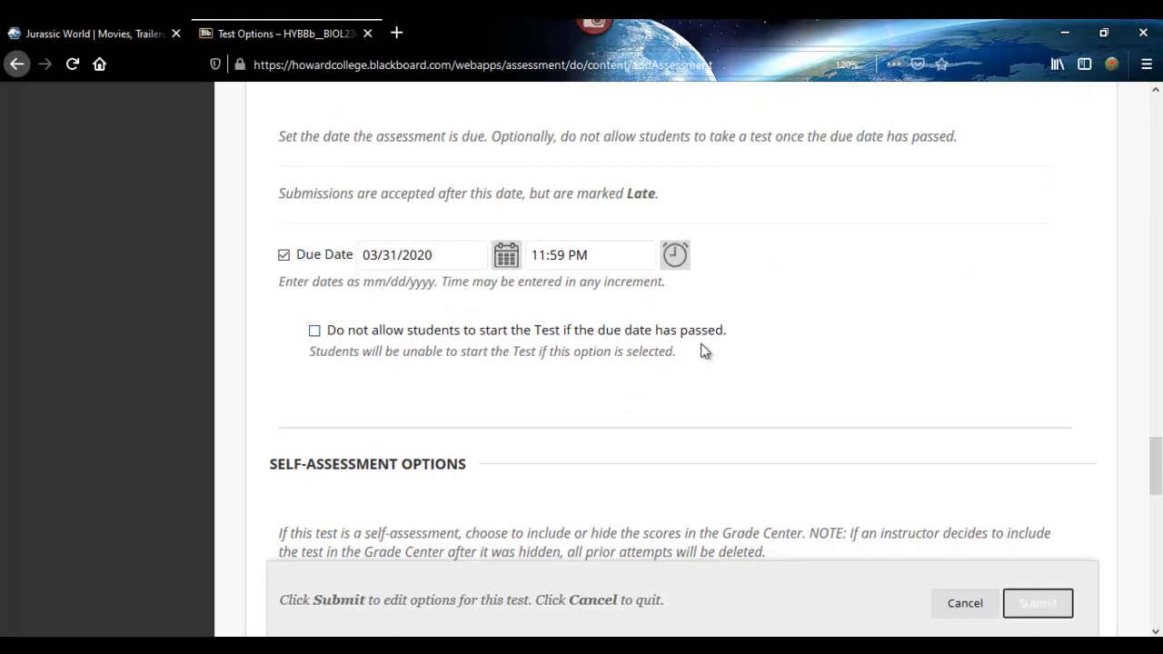
pyautogui.click(314, 333)
# Set the first rule for showing test results and feedback to After Availability End Date
pyautogui.scroll(-5, 631, 452)
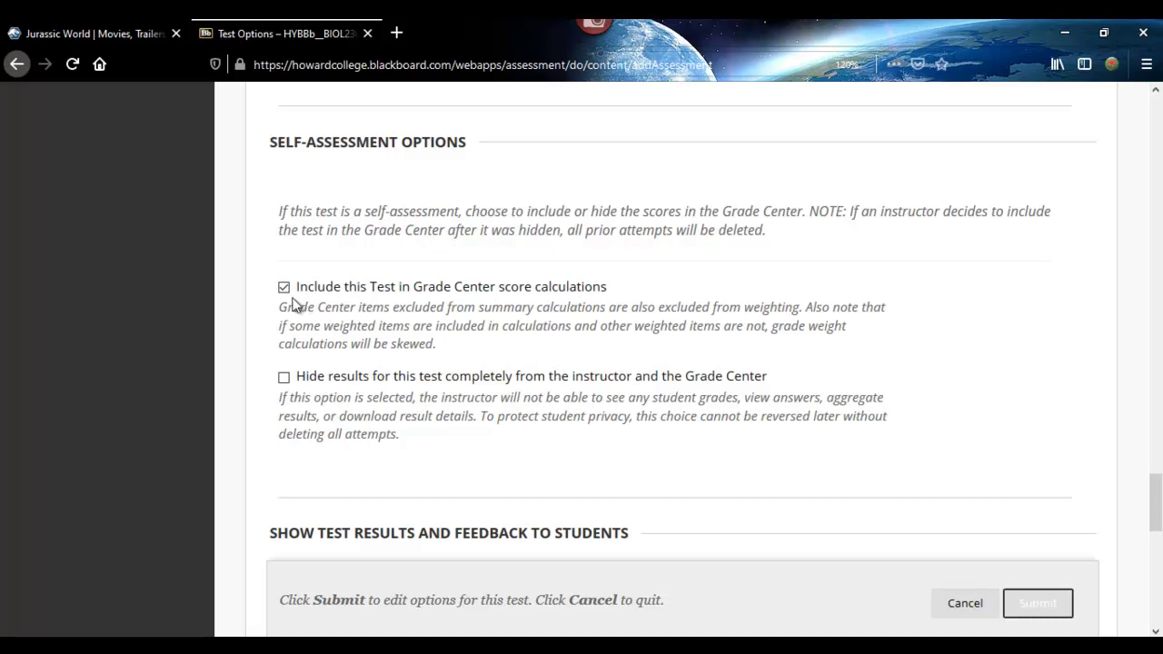
pyautogui.scroll(-3, 610, 359)
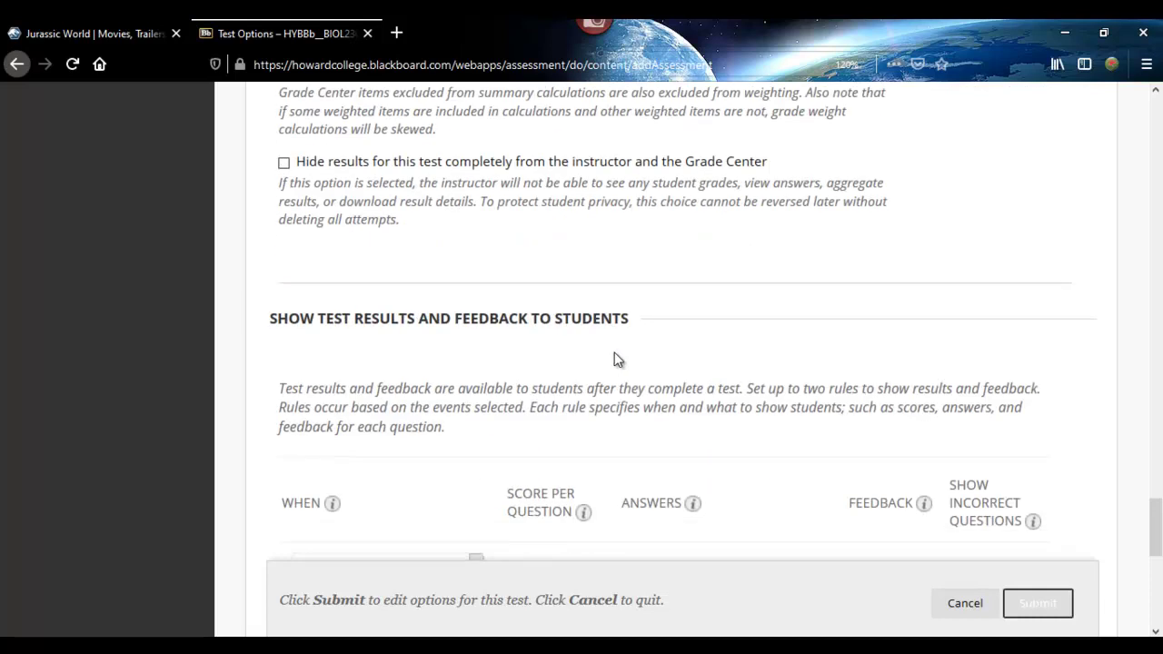
pyautogui.scroll(4, 618, 359)
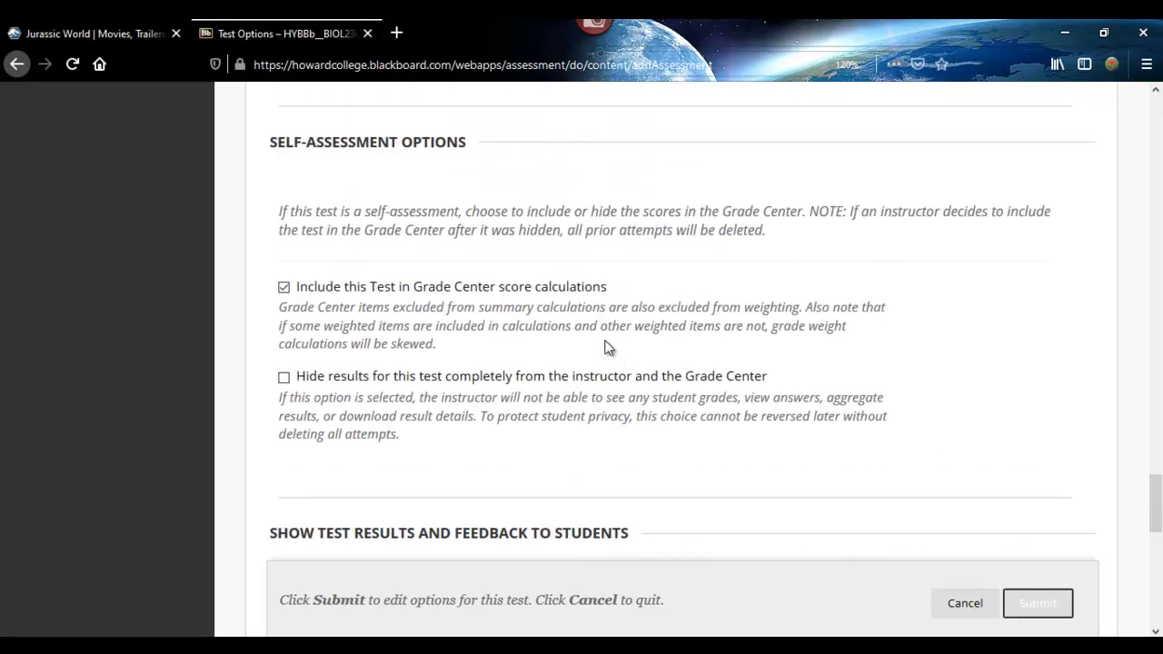
pyautogui.scroll(-4, 606, 343)
pyautogui.scroll(-3, 607, 341)
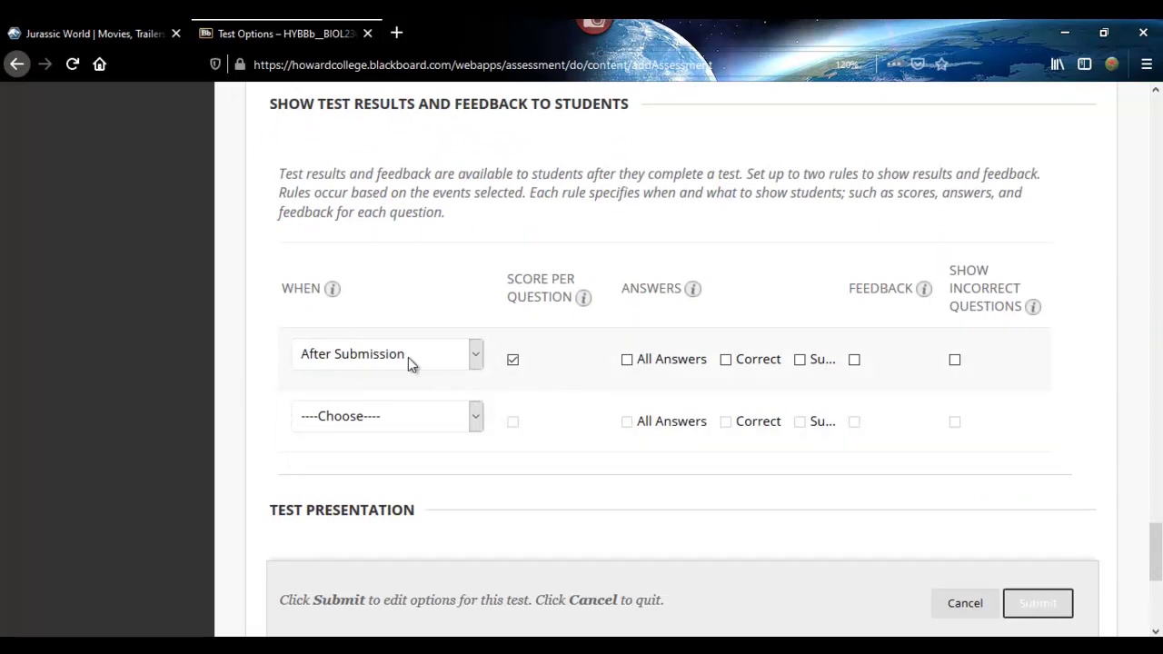
pyautogui.click(472, 363)
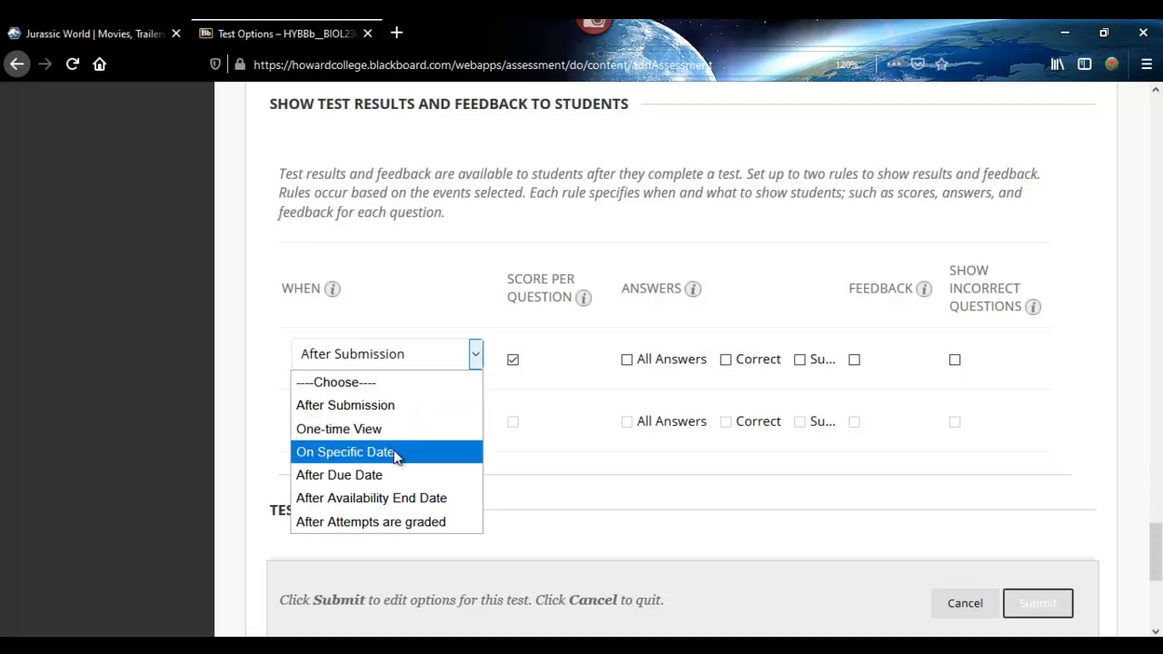
pyautogui.click(397, 500)
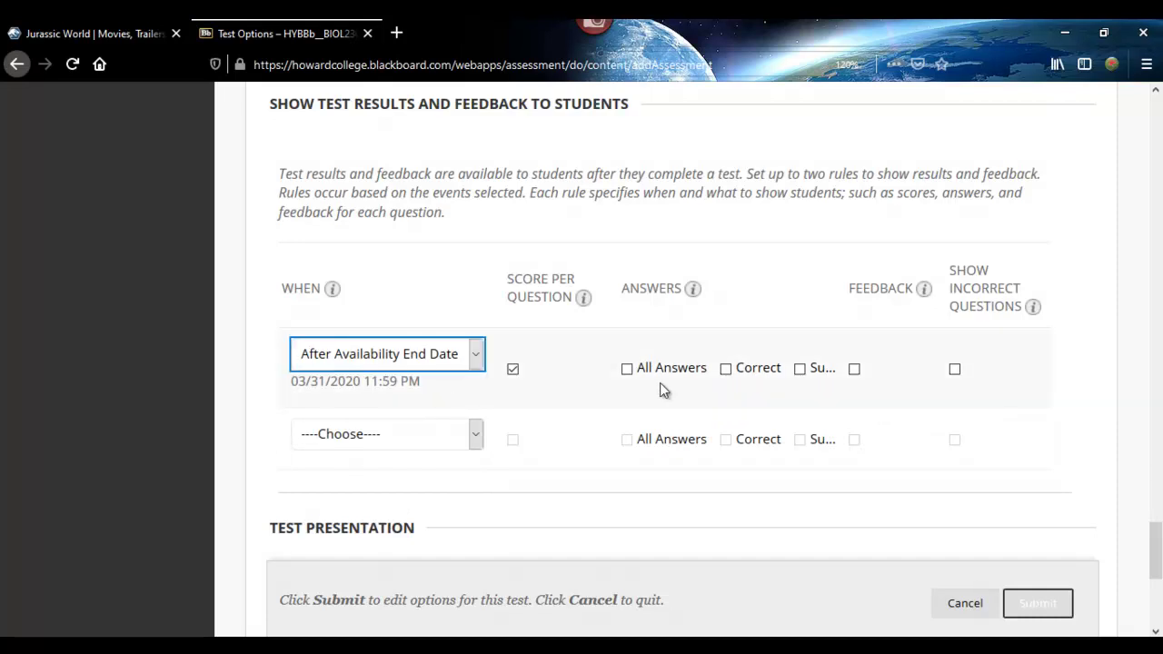
# For the first results rule, show all, correct and submitted answers, feedback and incorrect questions, but turn off the score per question
pyautogui.click(627, 369)
pyautogui.click(729, 375)
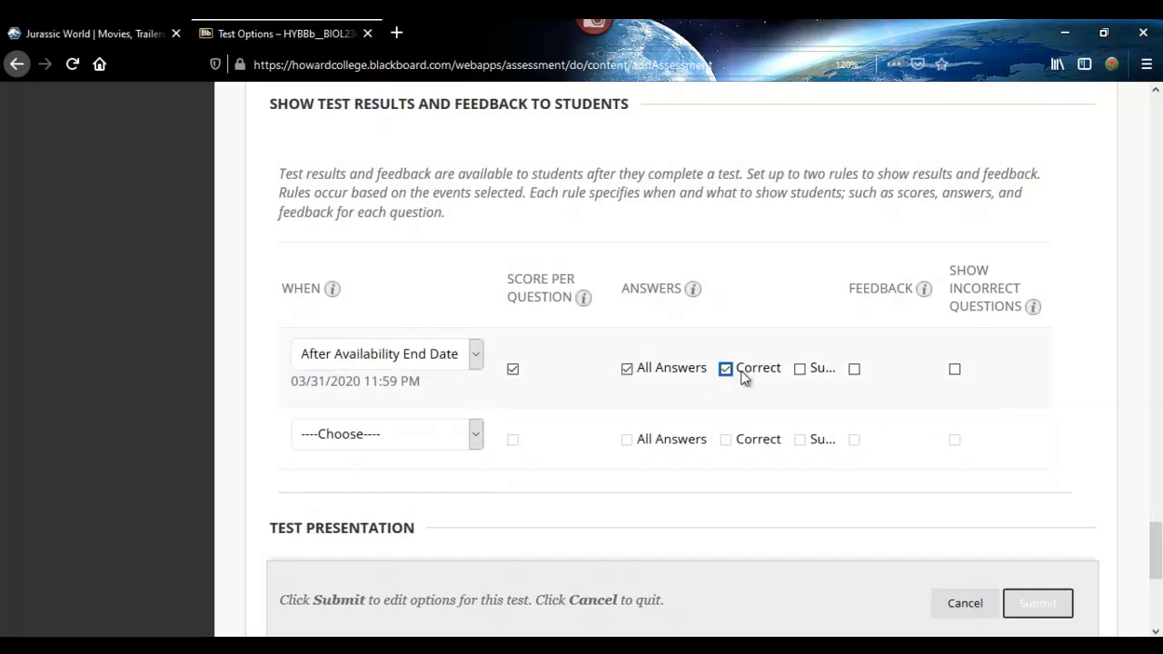
pyautogui.click(799, 375)
pyautogui.click(856, 369)
pyautogui.click(954, 369)
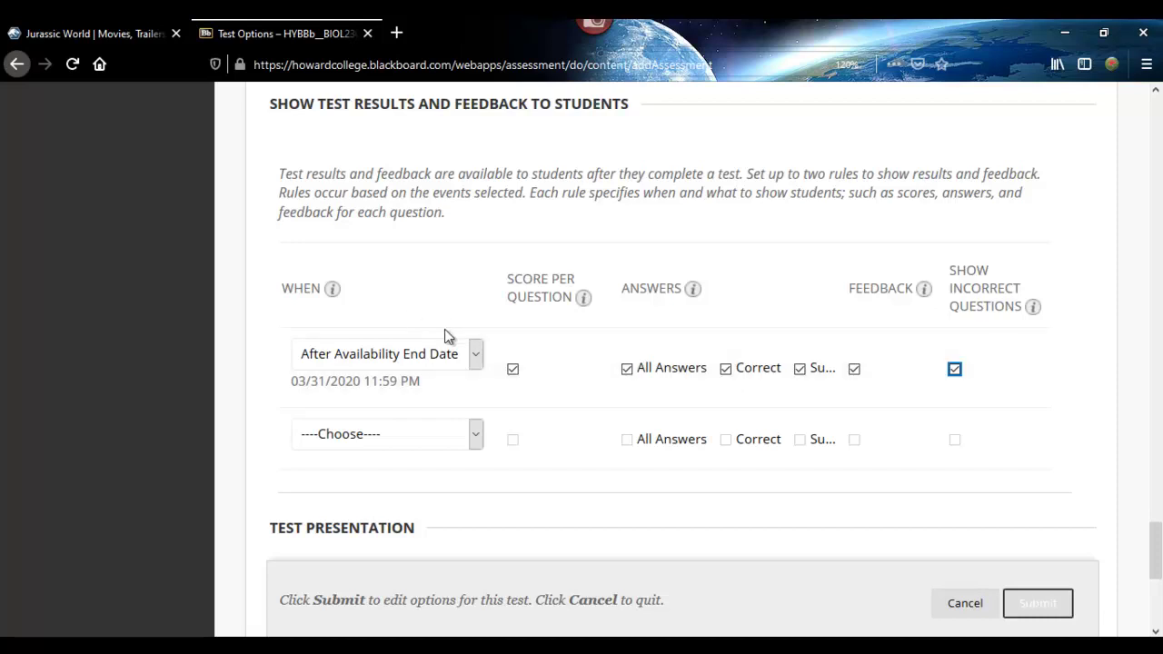
pyautogui.click(512, 369)
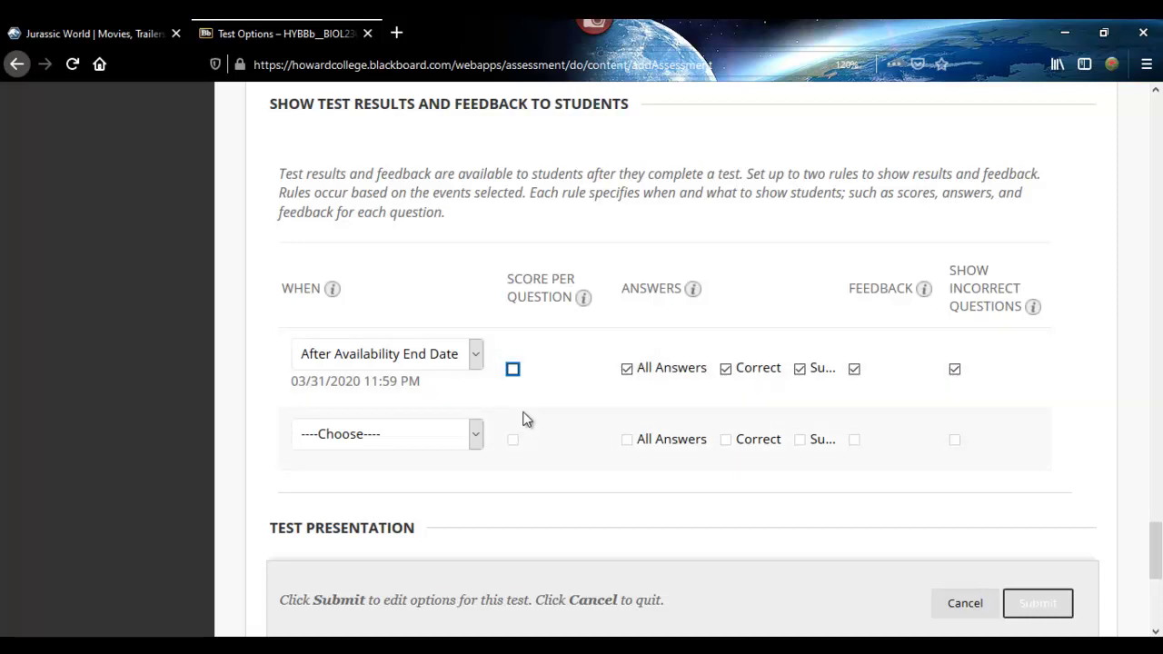
# Present the questions one at a time with backtracking prohibited and question order randomized, and submit the test options
pyautogui.scroll(-1, 588, 420)
pyautogui.scroll(-2, 588, 420)
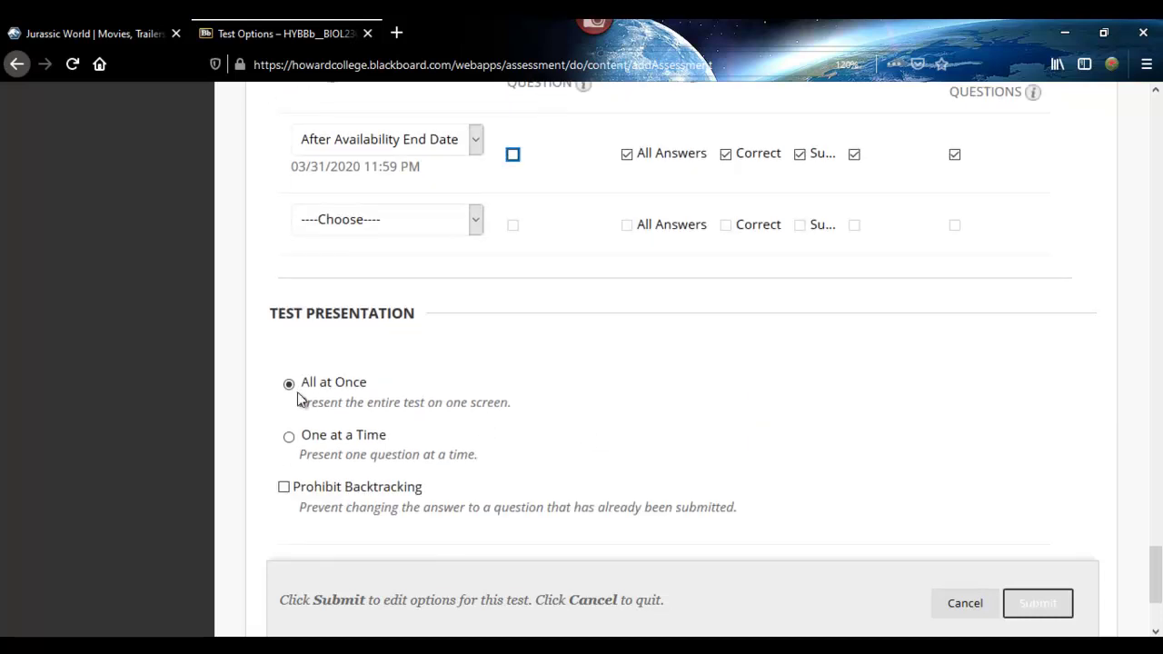
pyautogui.scroll(2, 496, 373)
pyautogui.scroll(1, 496, 373)
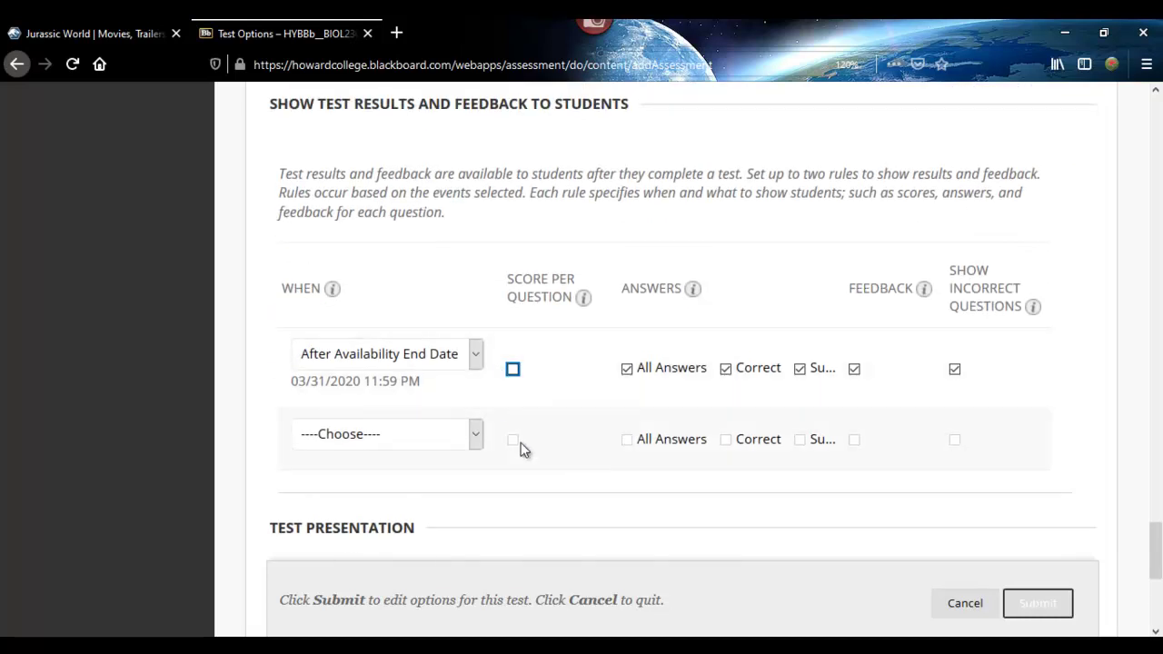
pyautogui.scroll(-4, 525, 446)
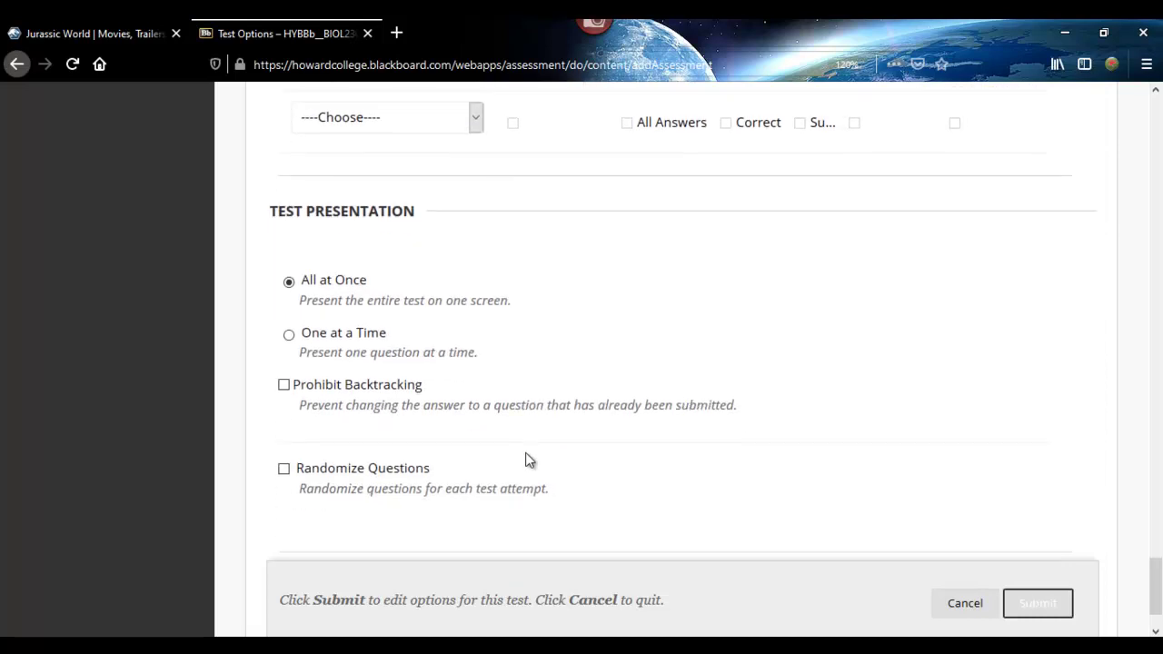
pyautogui.scroll(1, 431, 330)
pyautogui.scroll(-1, 681, 366)
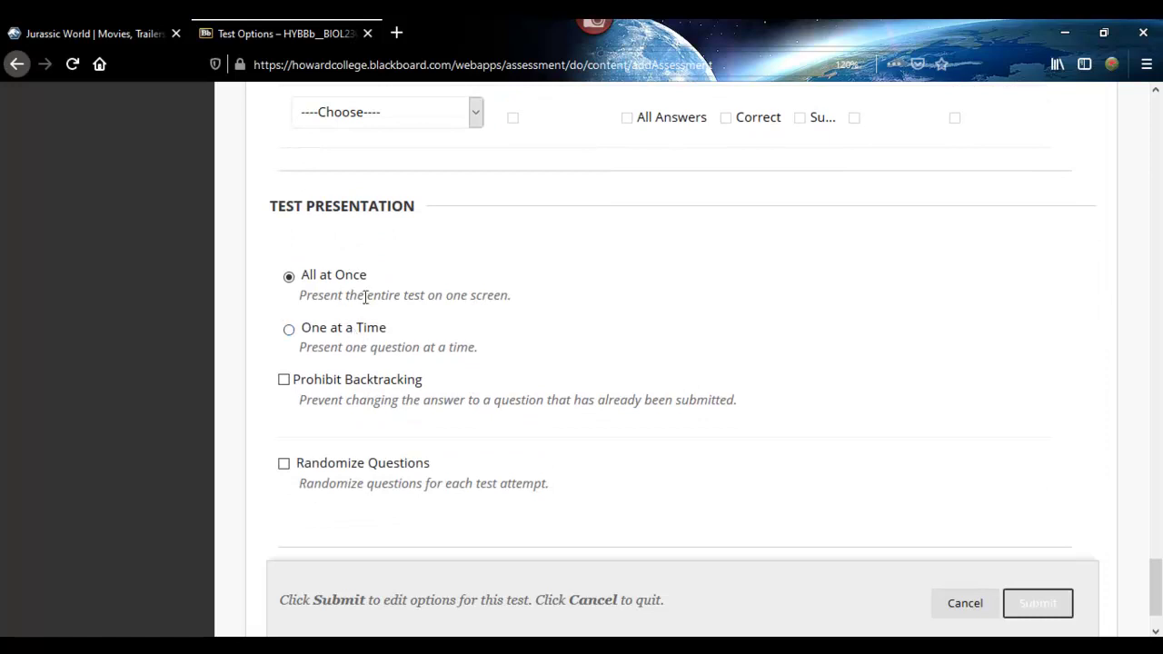
pyautogui.click(290, 330)
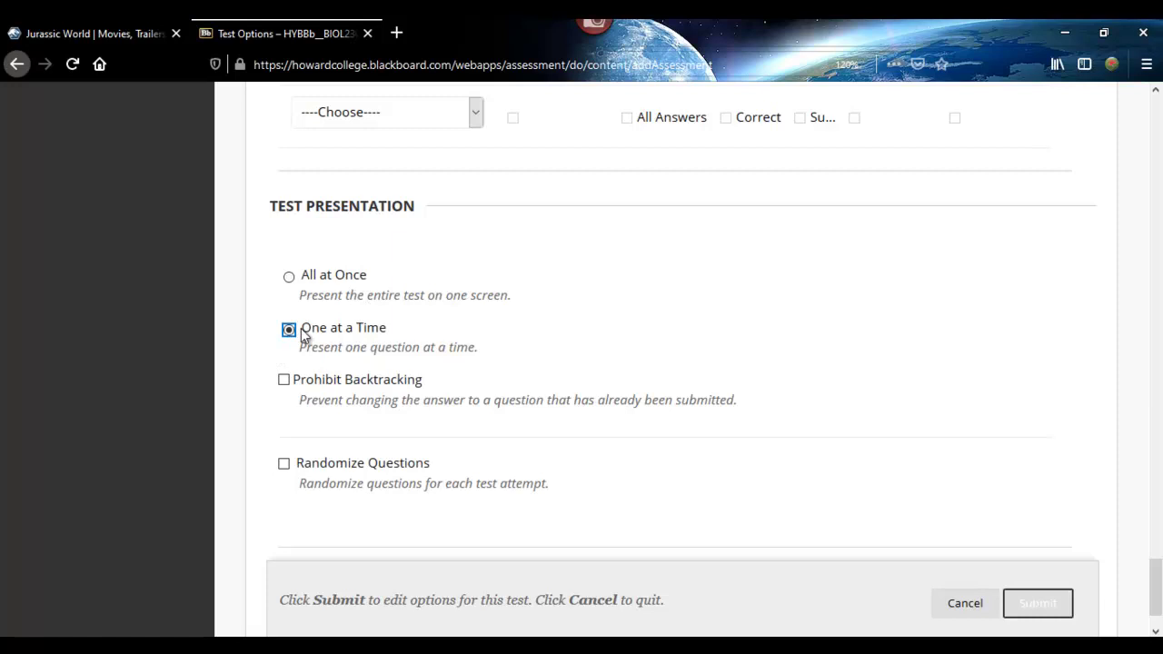
pyautogui.click(285, 383)
pyautogui.scroll(-2, 406, 437)
pyautogui.click(284, 389)
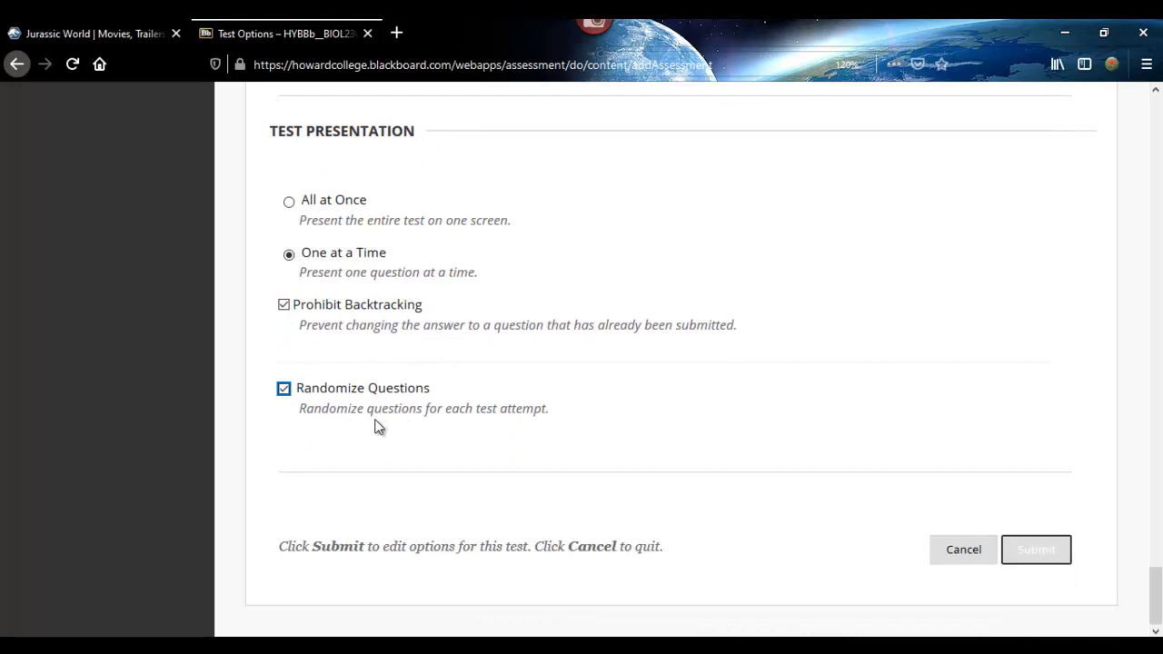
pyautogui.click(1034, 571)
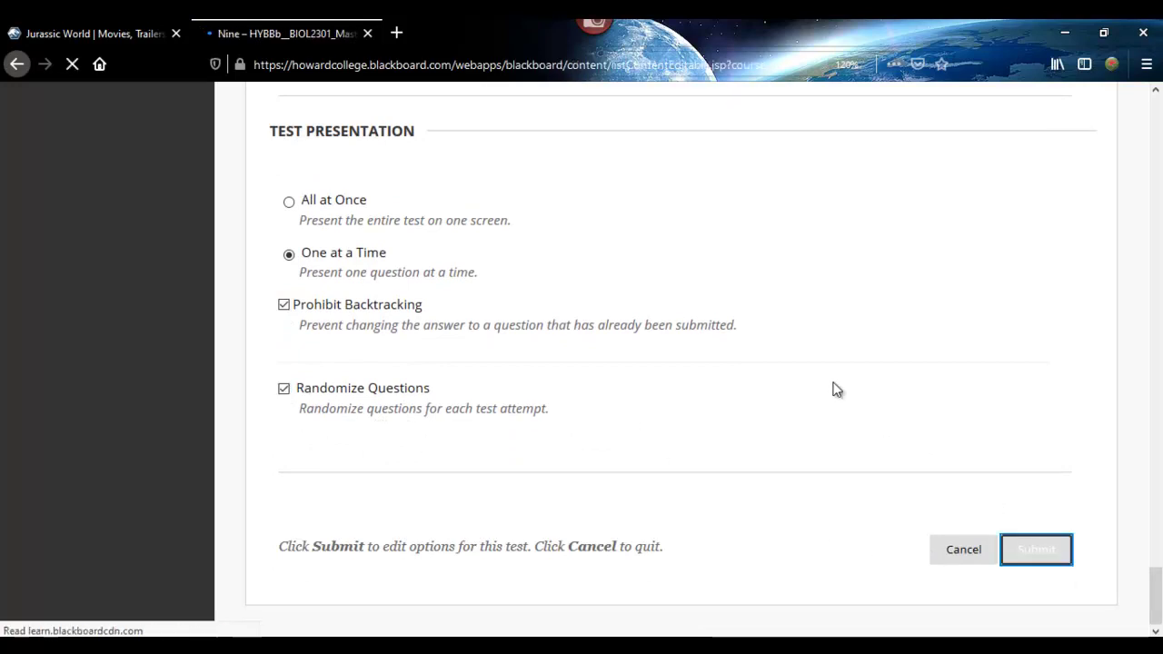
# View the start page of Exam 2: Lymphatic System and return to the content area without beginning the test
pyautogui.scroll(-2, 832, 389)
pyautogui.scroll(-3, 832, 388)
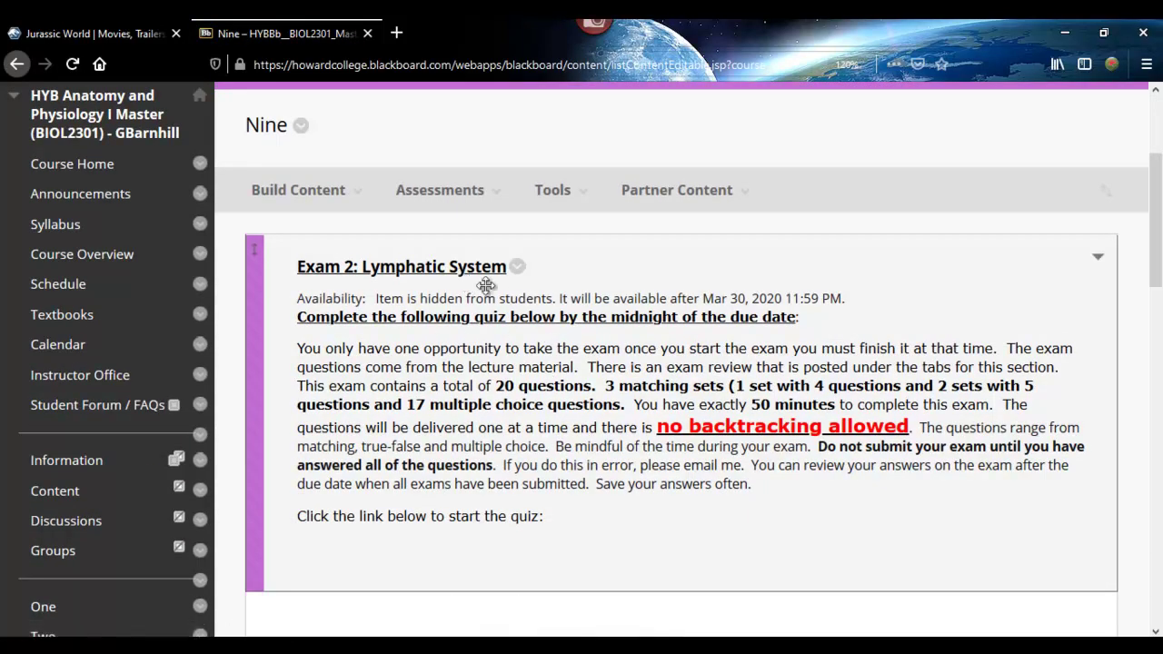
pyautogui.click(434, 272)
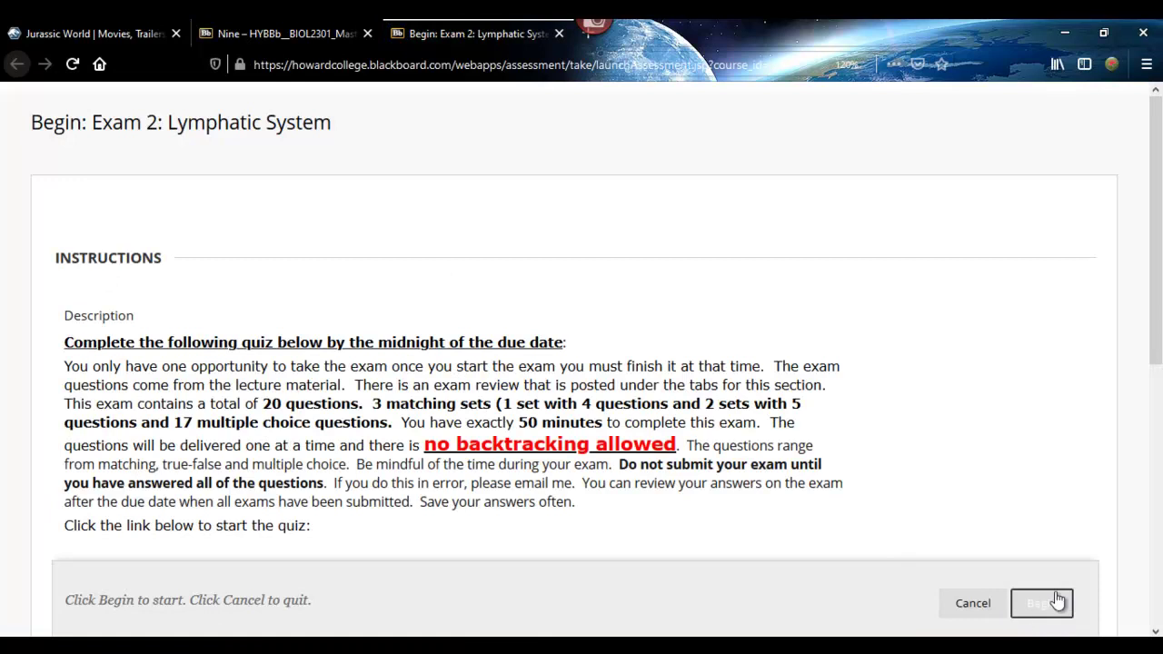
pyautogui.click(972, 604)
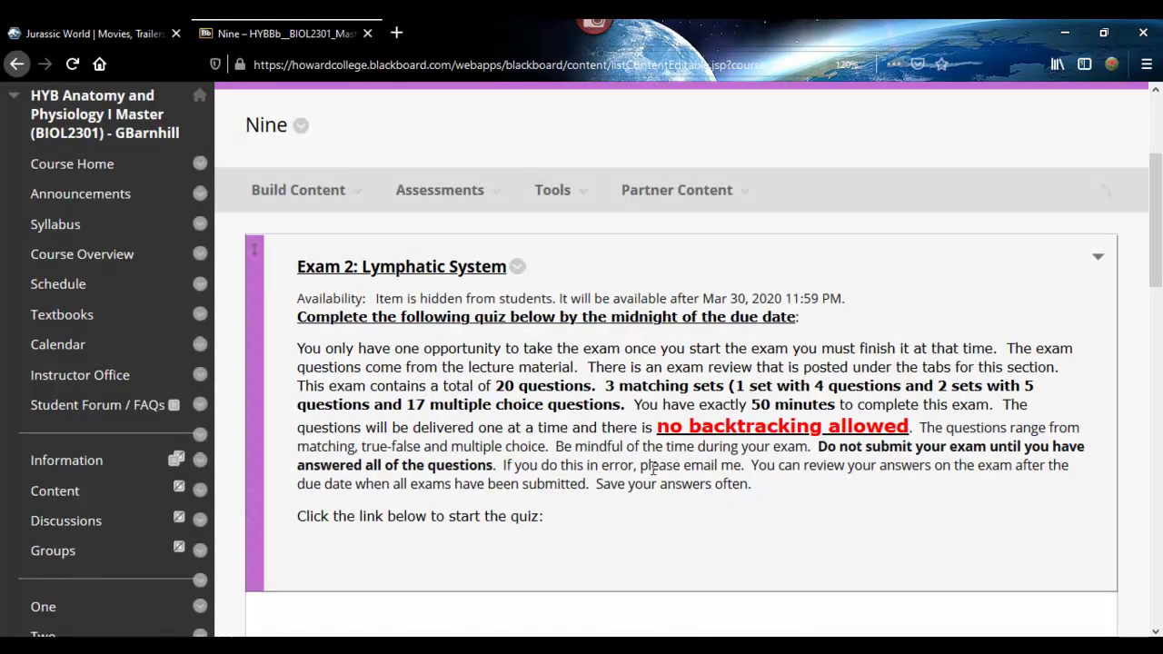
# Open Exam 2: Lymphatic System for editing in the Test Canvas and display the question types available for creation
pyautogui.click(517, 266)
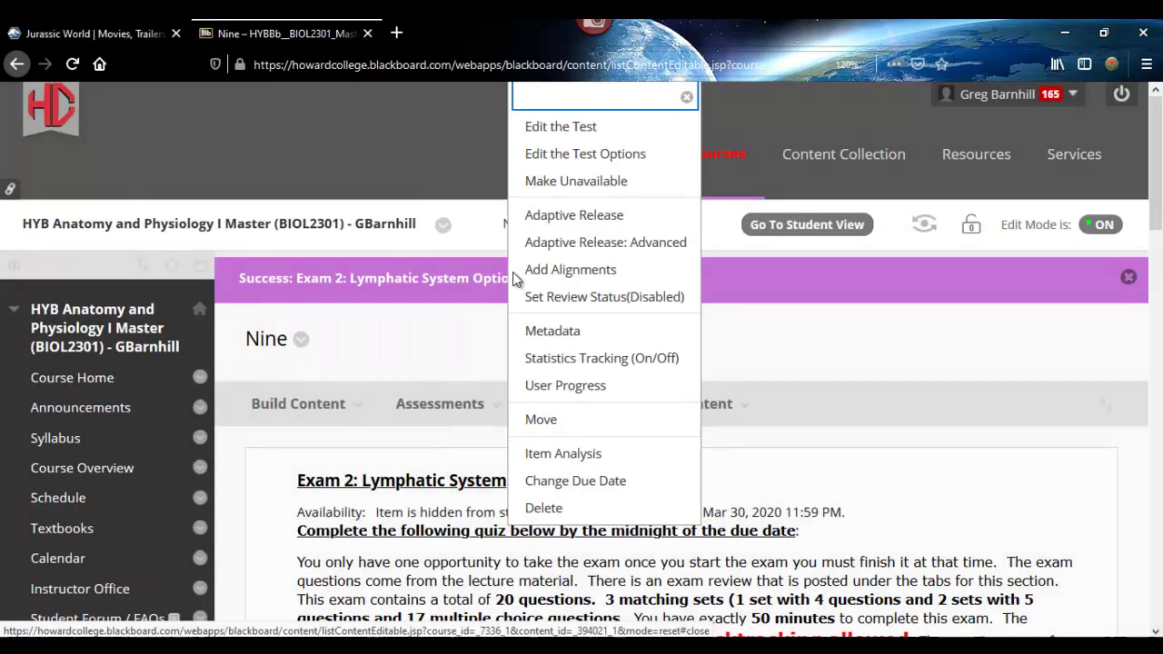
pyautogui.click(565, 136)
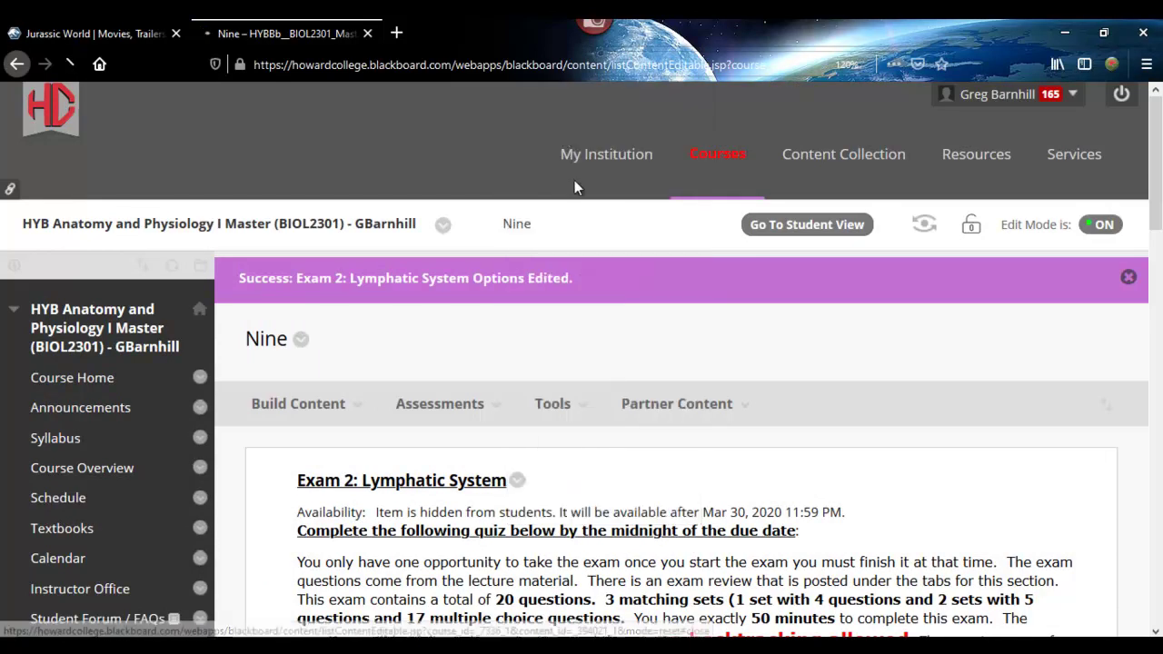
pyautogui.scroll(-2, 783, 463)
pyautogui.scroll(-3, 783, 464)
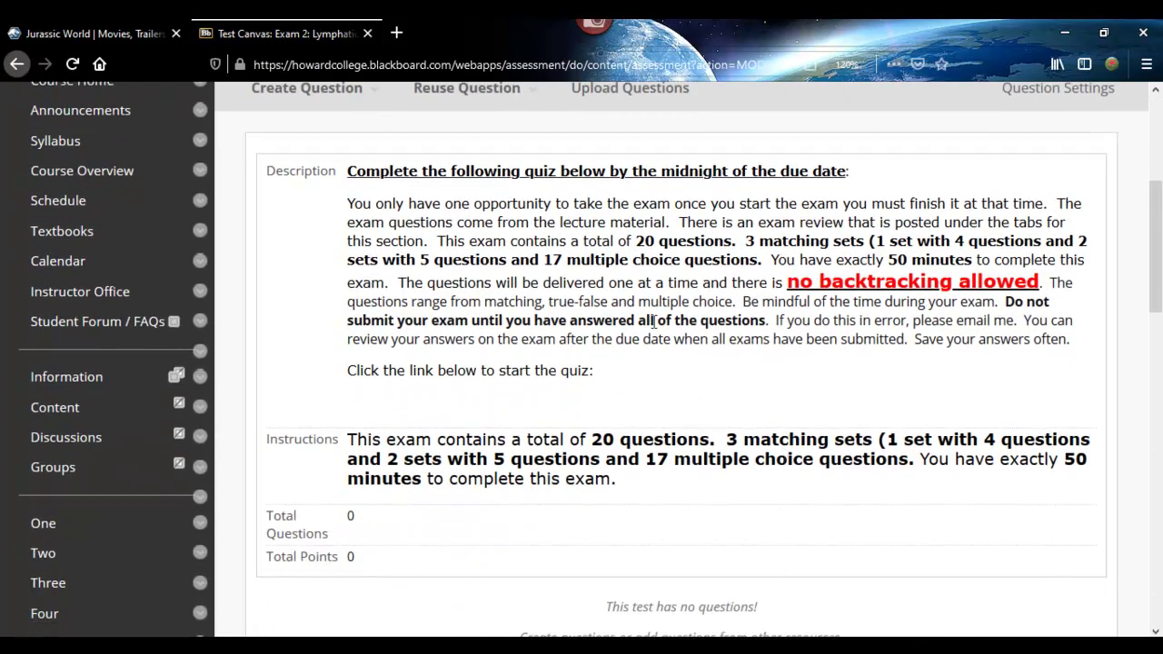
pyautogui.scroll(2, 518, 443)
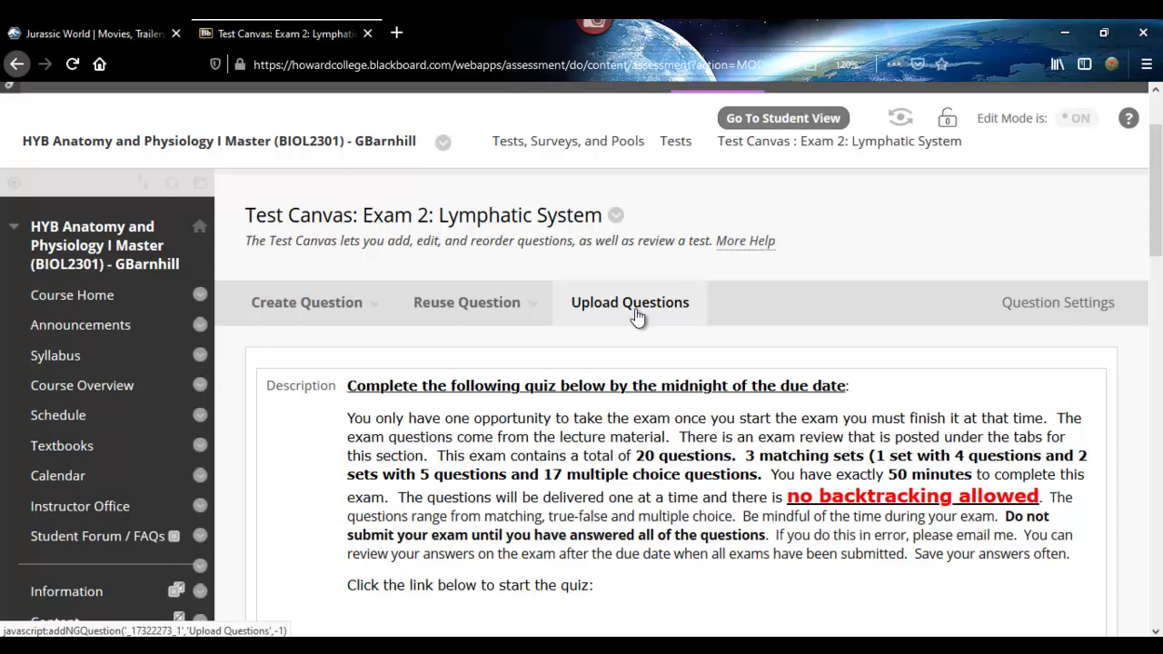
pyautogui.moveTo(368, 323)
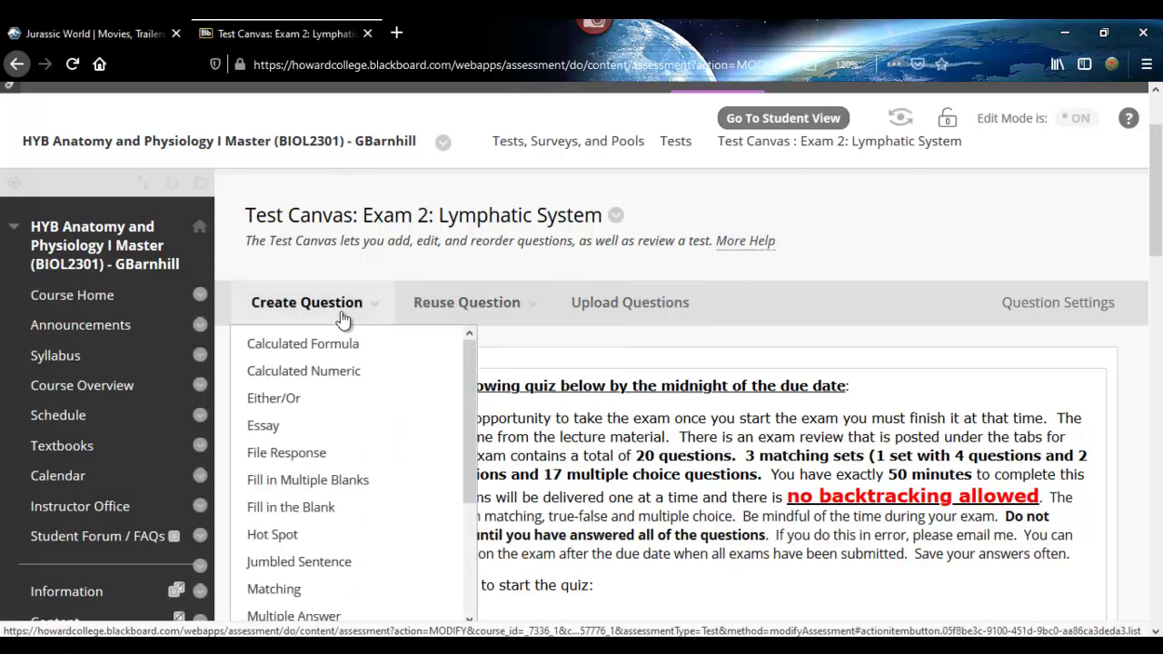